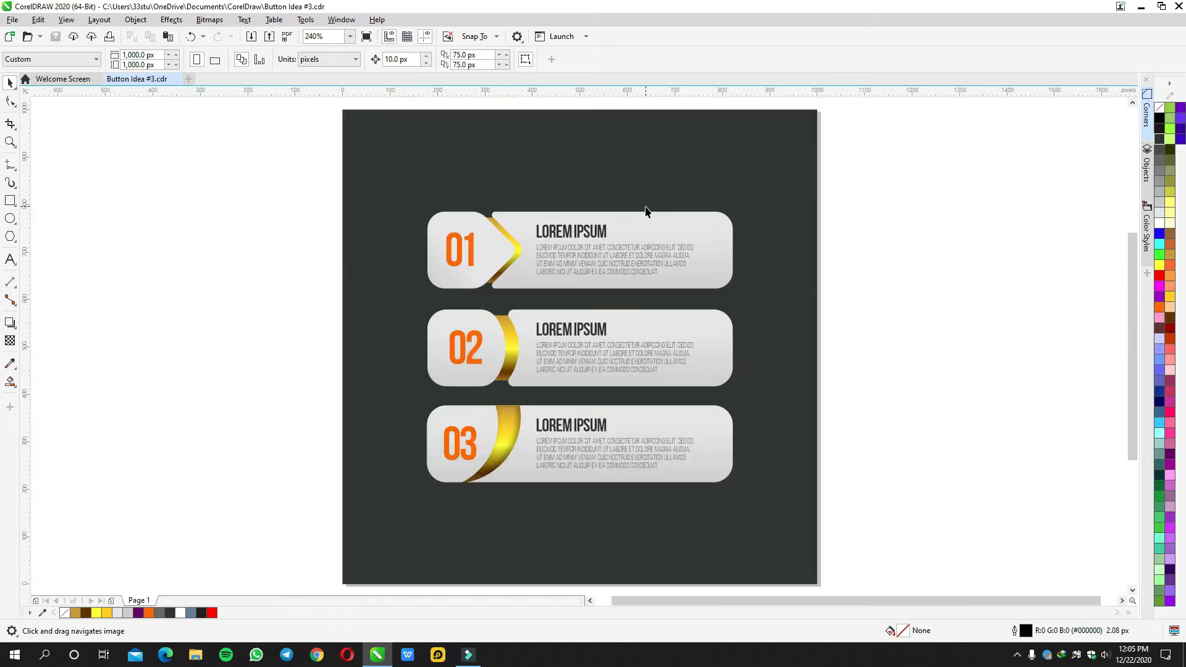
Move the three finished gold-accent buttons above the page and delete the dark background rectangle
{"action": "key", "text": "F9"}
{"action": "scroll", "coordinate": [645, 206], "scroll_direction": "down", "scroll_amount": 1}
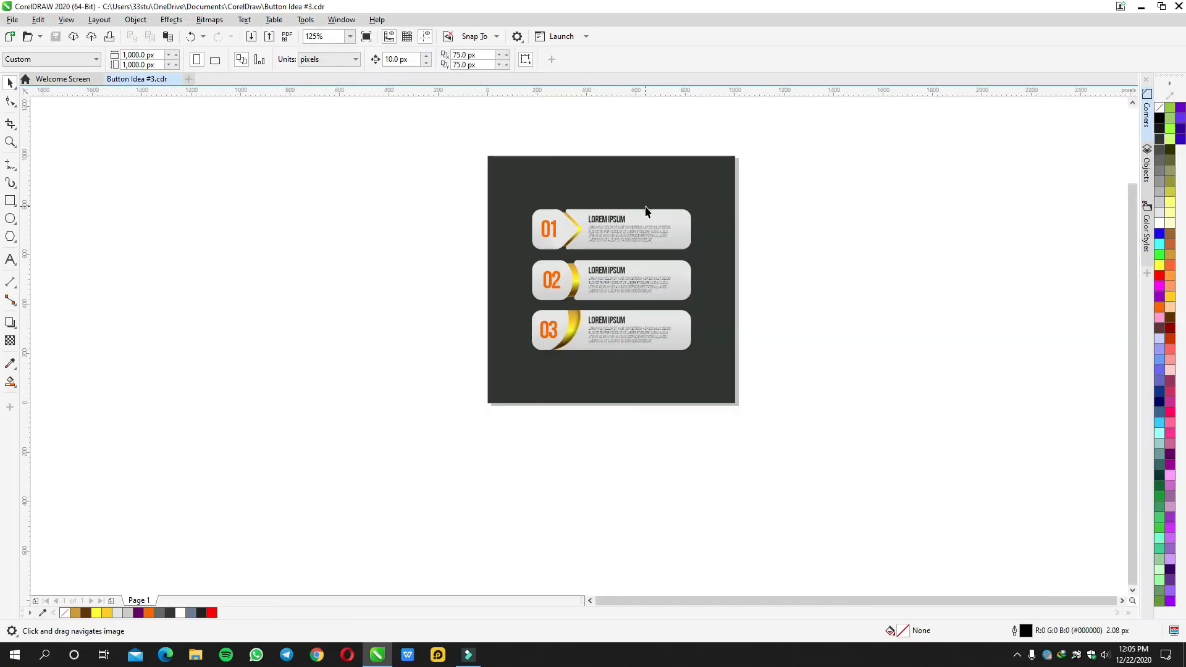
{"action": "left_click_drag", "start_coordinate": [645, 205], "coordinate": [607, 292]}
{"action": "left_click_drag", "start_coordinate": [422, 272], "coordinate": [704, 433]}
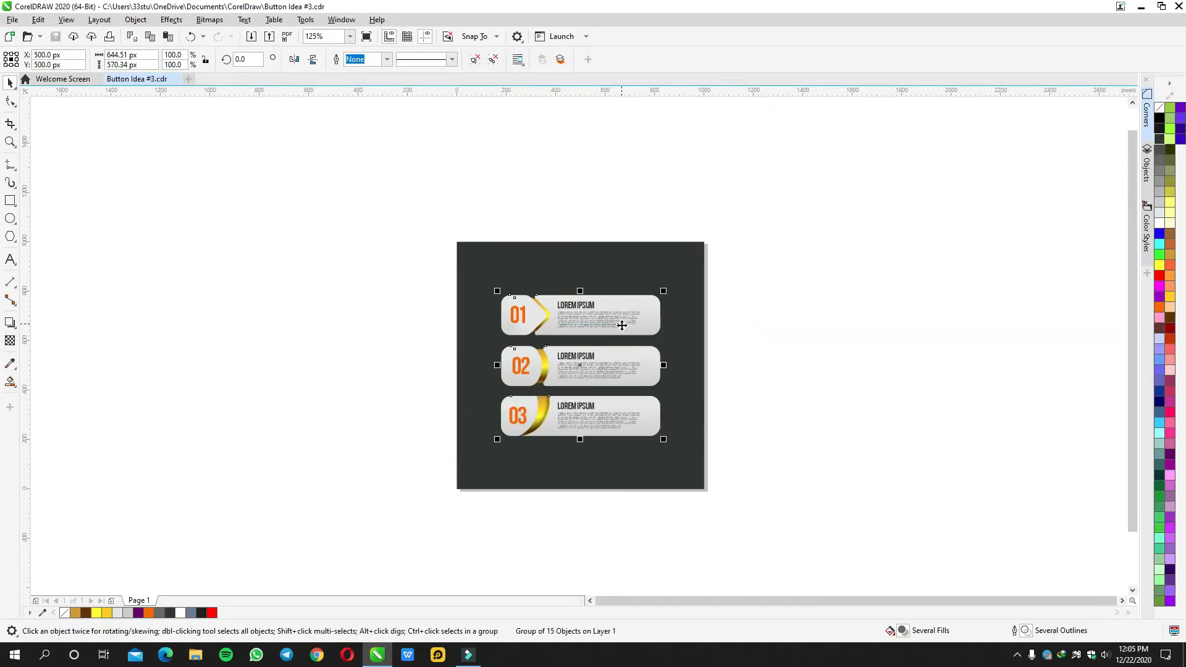
{"action": "left_click_drag", "start_coordinate": [616, 313], "coordinate": [611, 97]}
{"action": "left_click", "coordinate": [582, 273]}
{"action": "key", "text": "Delete"}
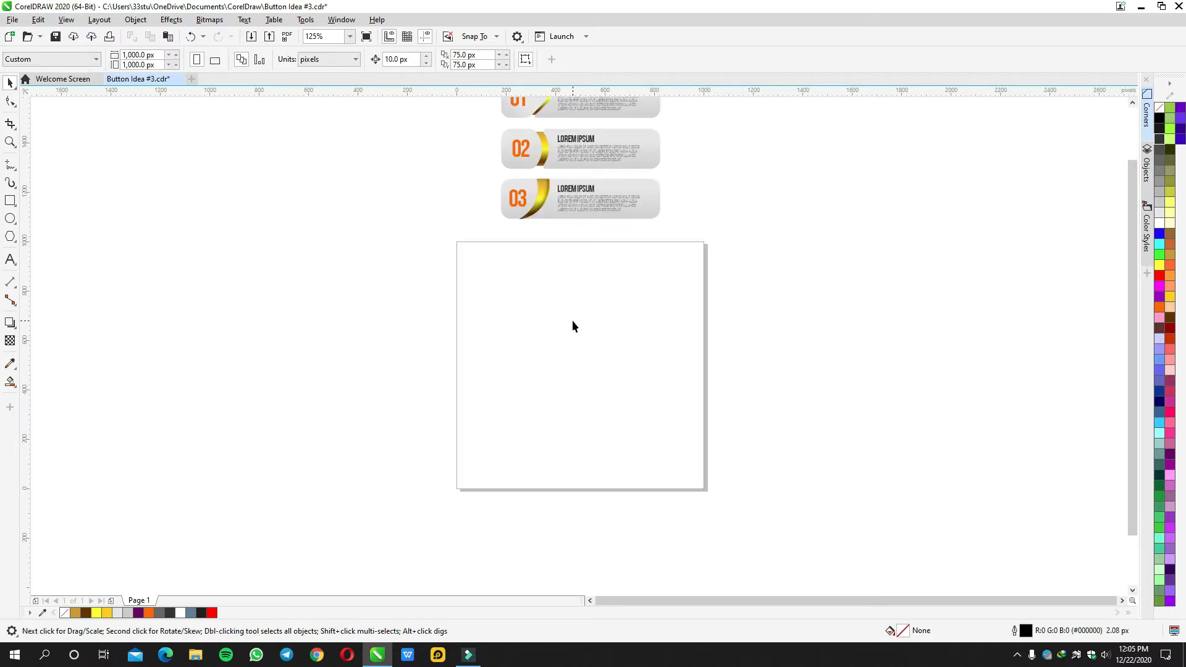
Draw a rectangle about 655 by 160 px and center it on the page
{"action": "scroll", "coordinate": [572, 320], "scroll_direction": "up", "scroll_amount": 1}
{"action": "left_click", "coordinate": [11, 201]}
{"action": "mouse_move", "coordinate": [379, 237]}
{"action": "left_mouse_down"}
{"action": "mouse_move", "coordinate": [595, 331]}
{"action": "mouse_move", "coordinate": [704, 317]}
{"action": "left_mouse_up"}
{"action": "key", "text": "space"}
{"action": "key", "text": "p"}
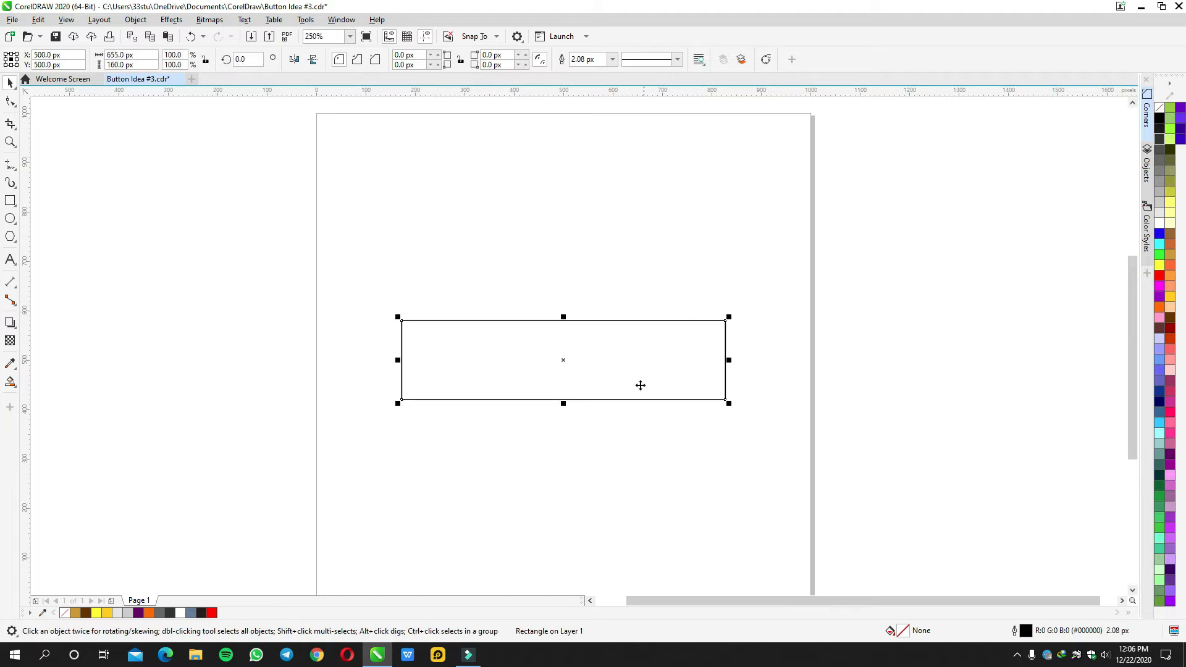
Round all four corners of the rectangle to a radius of about 48 px
{"action": "left_click_drag", "start_coordinate": [630, 383], "coordinate": [630, 324]}
{"action": "left_click", "coordinate": [10, 102]}
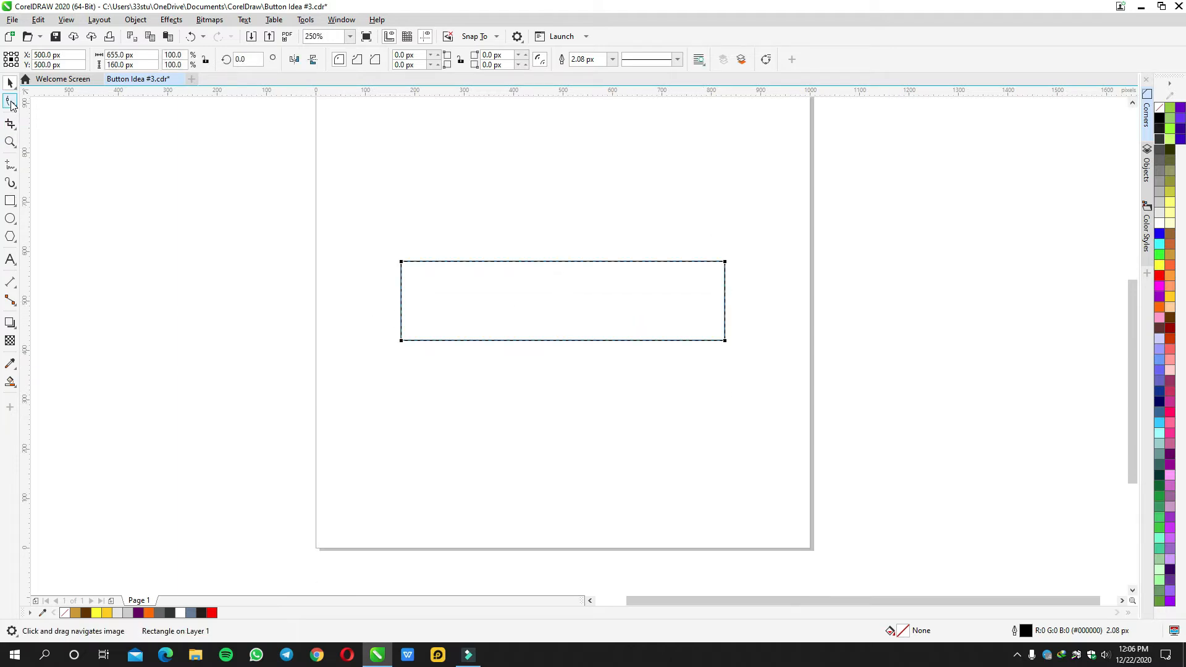
{"action": "left_click_drag", "start_coordinate": [402, 260], "coordinate": [424, 260]}
{"action": "key", "text": "space"}
{"action": "left_click", "coordinate": [446, 239]}
{"action": "scroll", "coordinate": [469, 305], "scroll_direction": "up", "scroll_amount": 1}
{"action": "scroll", "coordinate": [469, 303], "scroll_direction": "down", "scroll_amount": 1}
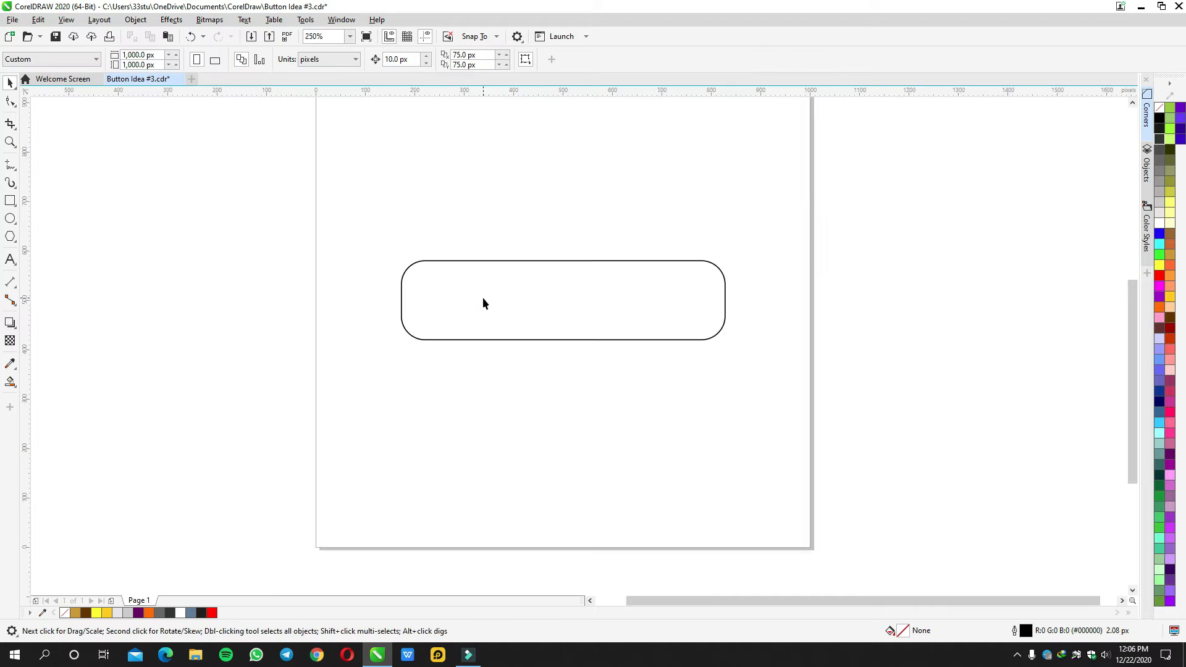
Fill the rounded rectangle with light gray (#E6E6E6) and remove its outline
{"action": "left_click", "coordinate": [421, 294]}
{"action": "left_click", "coordinate": [1161, 214]}
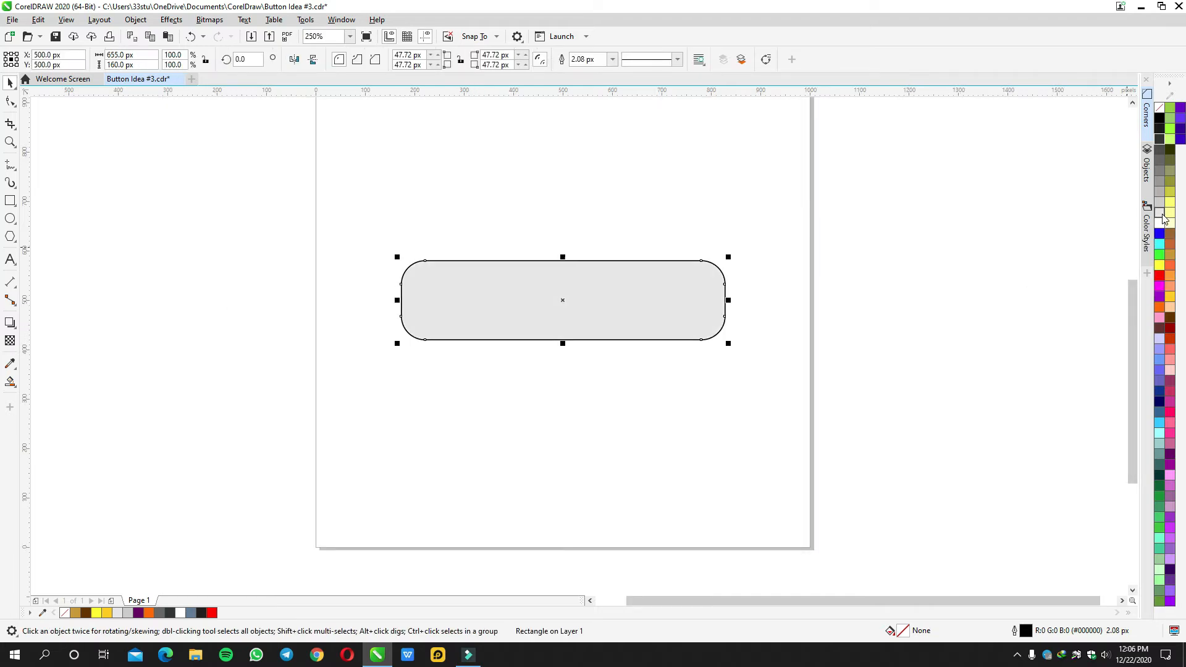
{"action": "right_click", "coordinate": [1161, 110]}
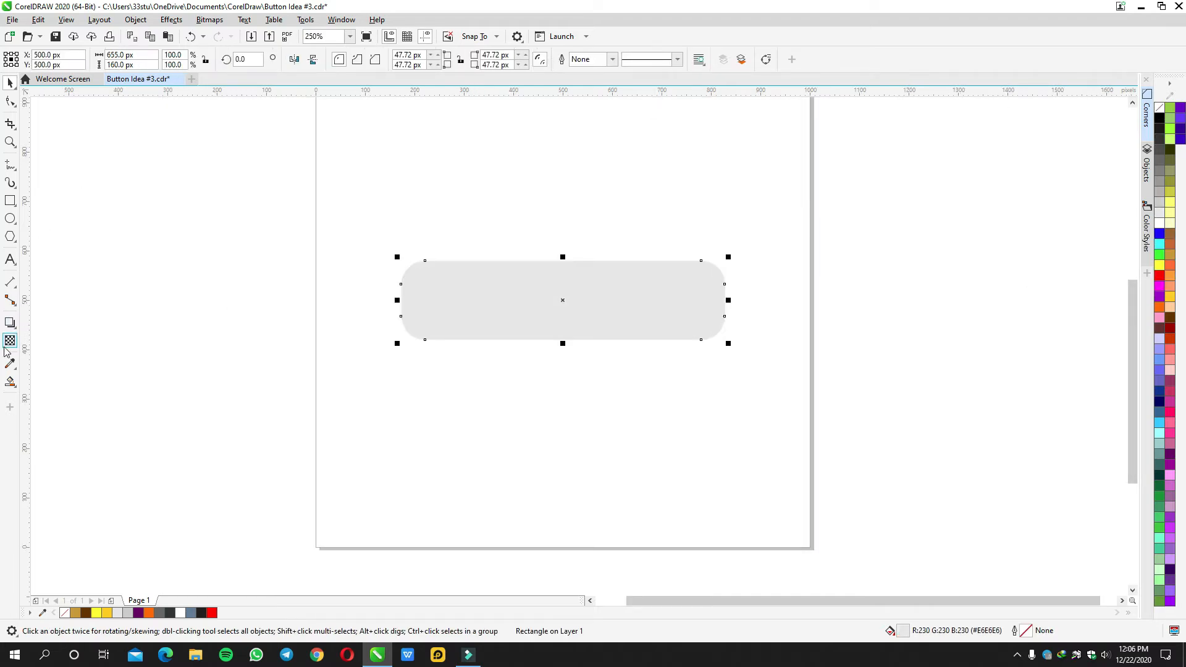
Apply a vertical linear fountain fill from light gray down to a darker gray, ending just below the rounded rectangle
{"action": "left_click", "coordinate": [10, 381]}
{"action": "left_click", "coordinate": [25, 381]}
{"action": "left_click_drag", "start_coordinate": [485, 318], "coordinate": [520, 340]}
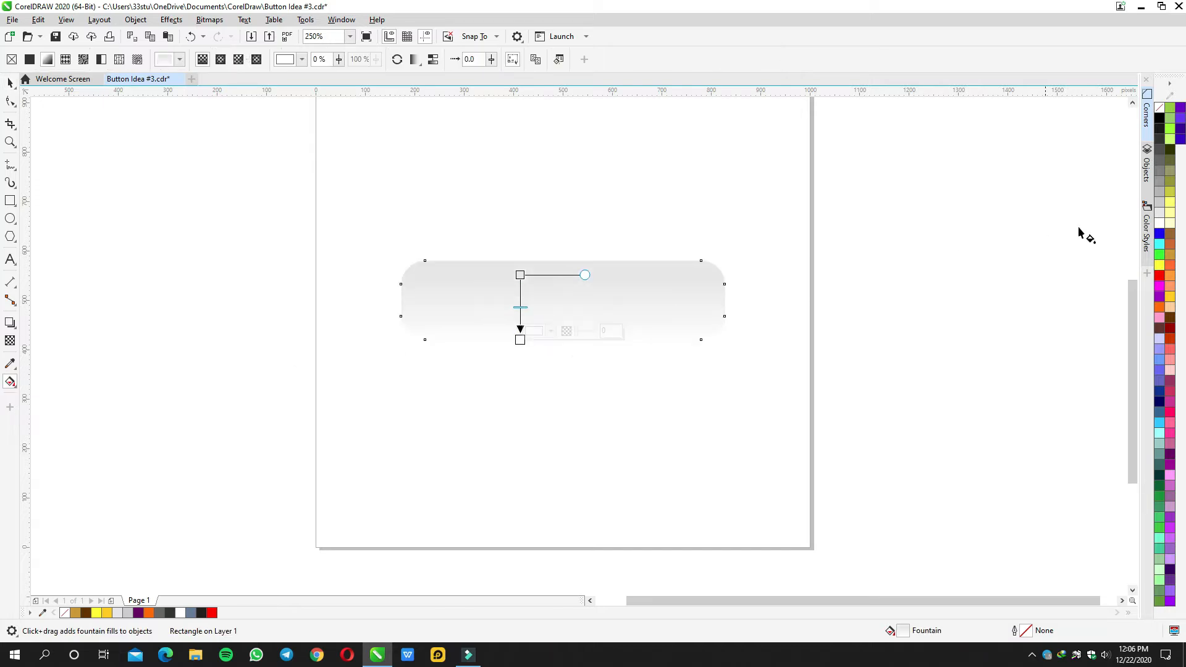
{"action": "left_click", "coordinate": [1159, 203]}
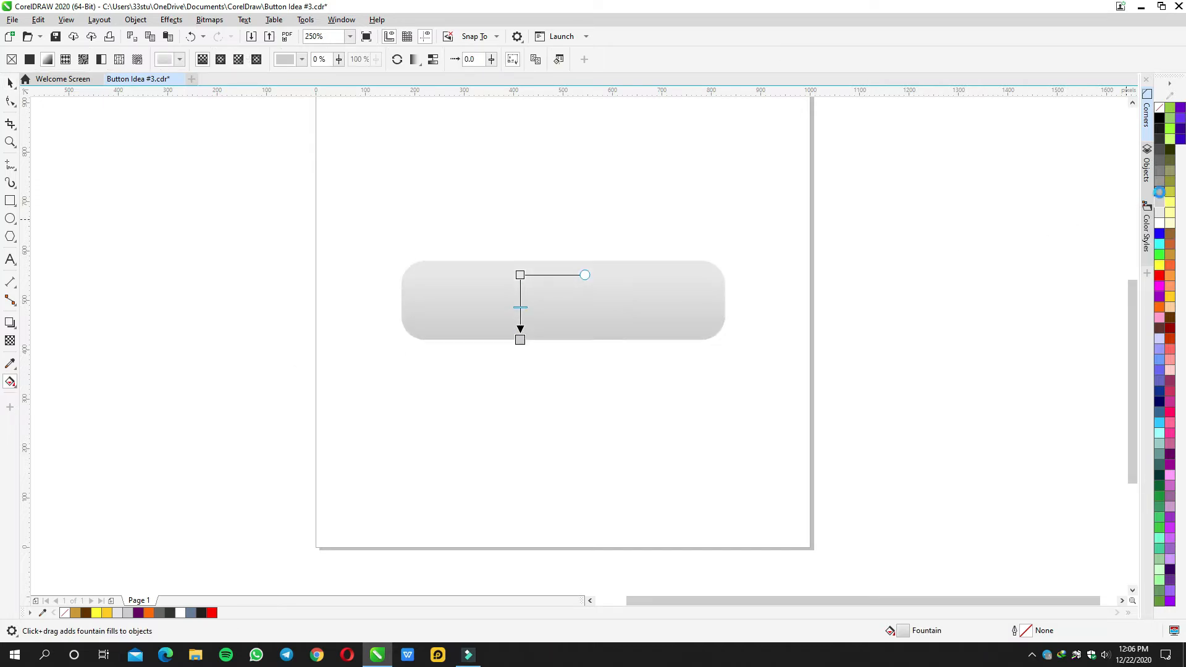
{"action": "left_click", "coordinate": [1161, 204]}
{"action": "left_click_drag", "start_coordinate": [520, 346], "coordinate": [520, 353]}
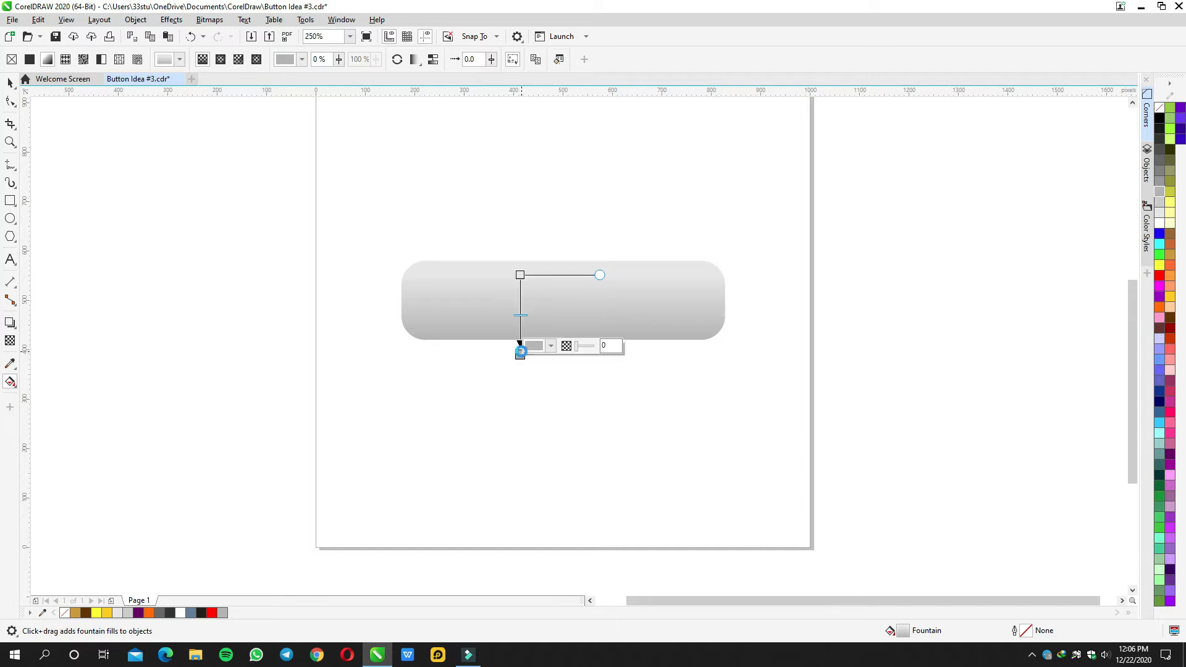
{"action": "key", "text": "space"}
{"action": "left_click", "coordinate": [528, 380]}
{"action": "scroll", "coordinate": [531, 299], "scroll_direction": "up", "scroll_amount": 1}
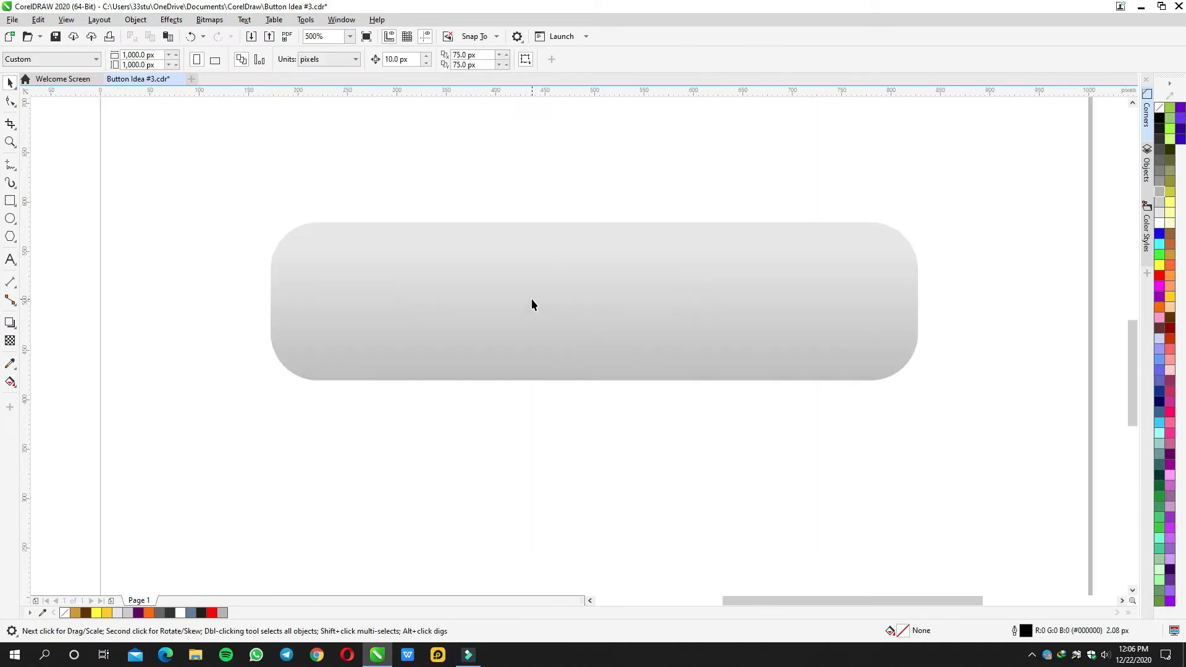
Draw a square of about 184 px over the button's left end and rotate it 45 degrees into a diamond
{"action": "left_click", "coordinate": [8, 201]}
{"action": "left_click_drag", "start_coordinate": [204, 220], "coordinate": [385, 404]}
{"action": "key", "text": "space"}
{"action": "left_click", "coordinate": [375, 221]}
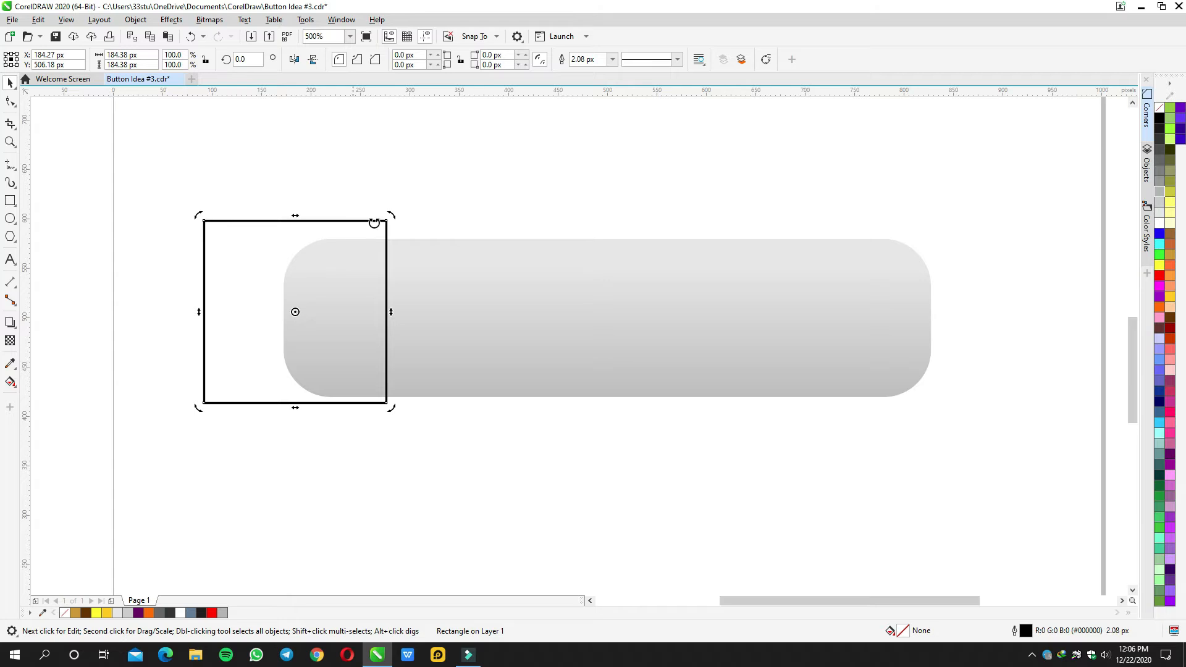
{"action": "left_click_drag", "start_coordinate": [394, 217], "coordinate": [418, 312]}
Center the diamond vertically on the button and shift it right to about X 227 px, keeping its original size
{"action": "left_click", "coordinate": [455, 304], "text": "shift"}
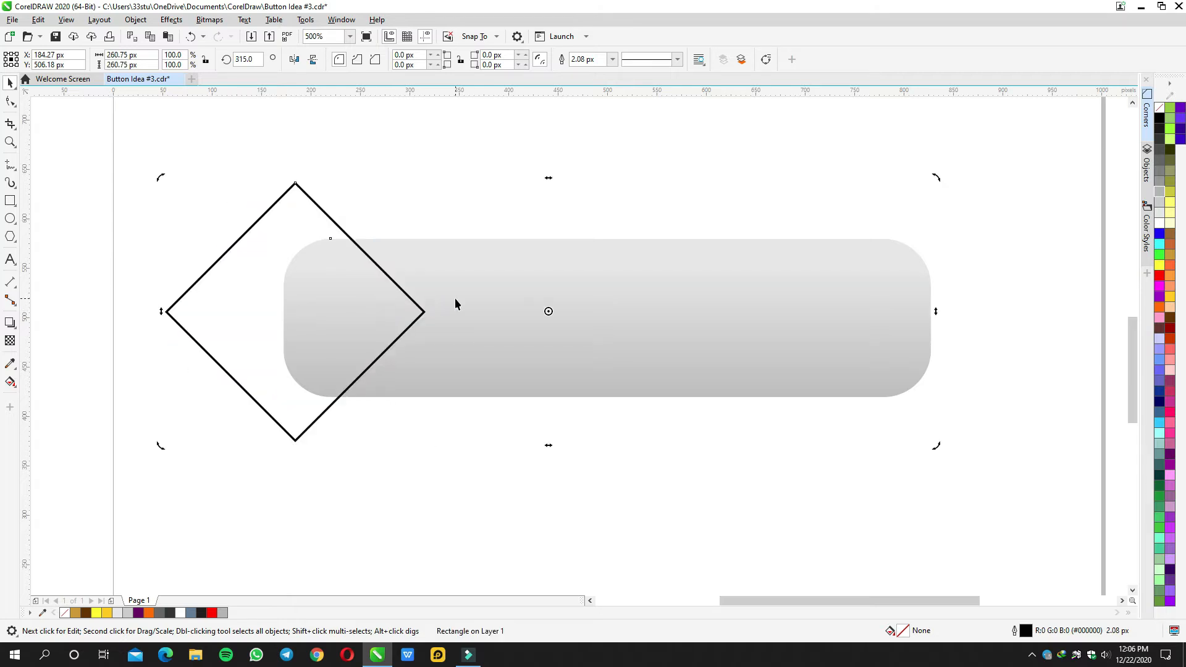
{"action": "left_click_drag", "start_coordinate": [301, 221], "coordinate": [316, 222]}
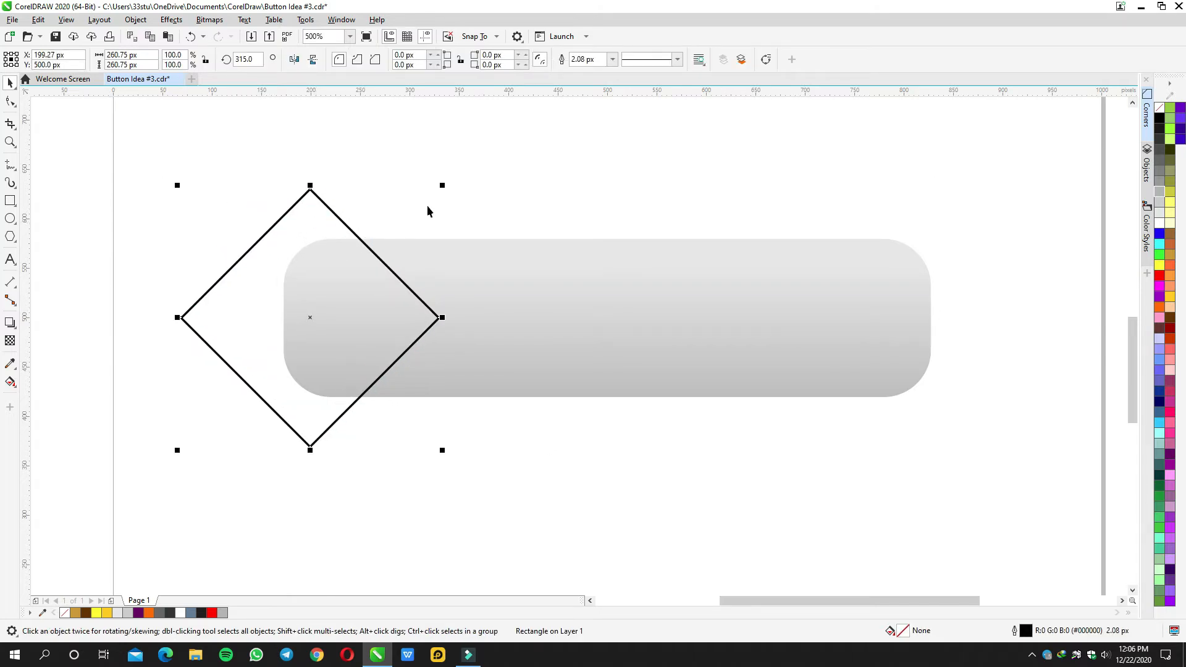
{"action": "left_click_drag", "start_coordinate": [446, 186], "coordinate": [458, 169]}
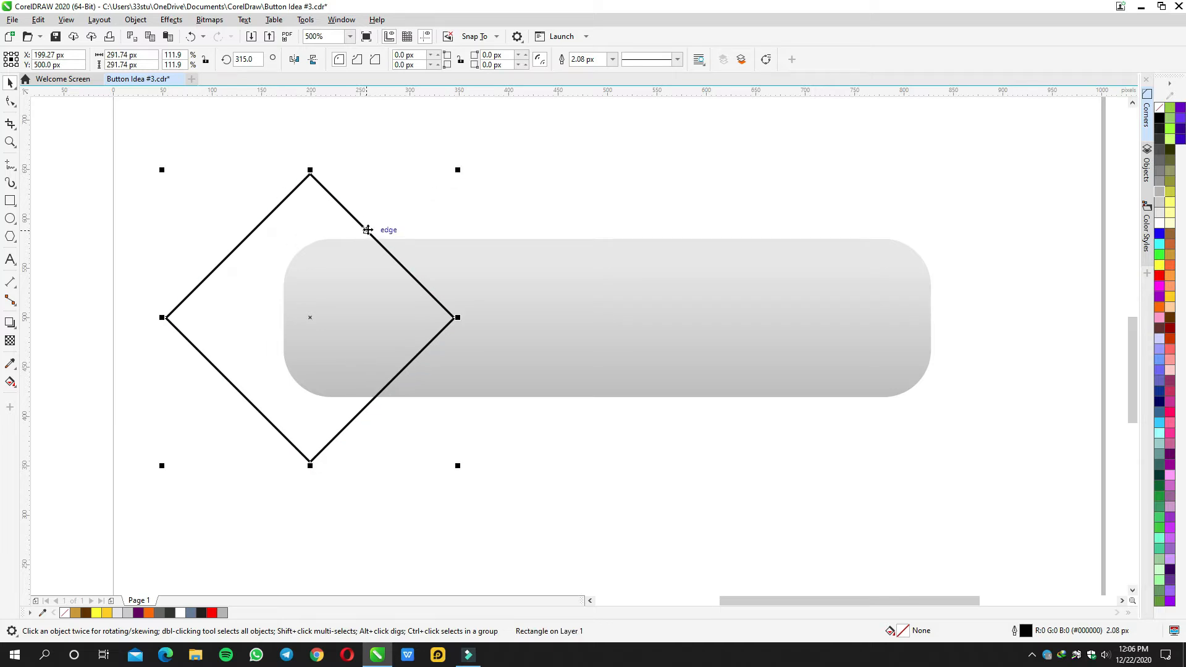
{"action": "key", "text": "ctrl+z"}
{"action": "left_click_drag", "start_coordinate": [353, 232], "coordinate": [381, 232]}
Duplicate the button straight down to about Y 273 px and repeat the duplication once
{"action": "scroll", "coordinate": [531, 262], "scroll_direction": "down", "scroll_amount": 4}
{"action": "left_click_drag", "start_coordinate": [522, 265], "coordinate": [518, 328]}
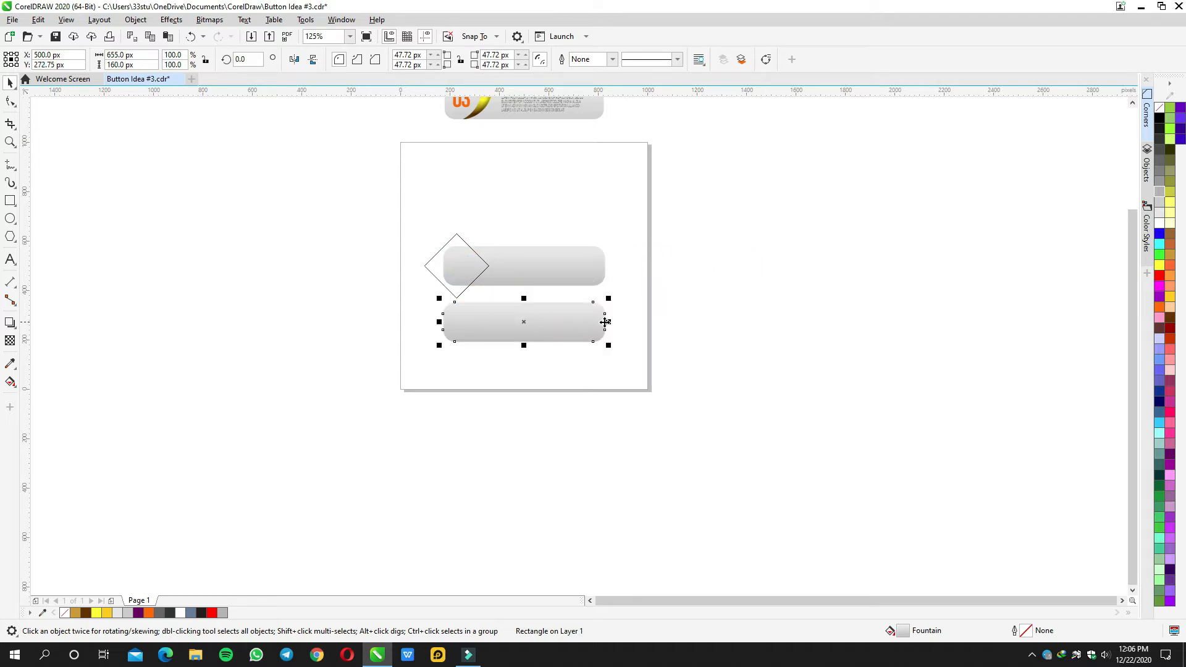
{"action": "key", "text": "ctrl+r"}
{"action": "key", "text": "Escape"}
Intersect the diamond with the upper button to create a separate arrow-shaped left end piece
{"action": "scroll", "coordinate": [457, 244], "scroll_direction": "up", "scroll_amount": 4}
{"action": "left_click", "coordinate": [415, 221]}
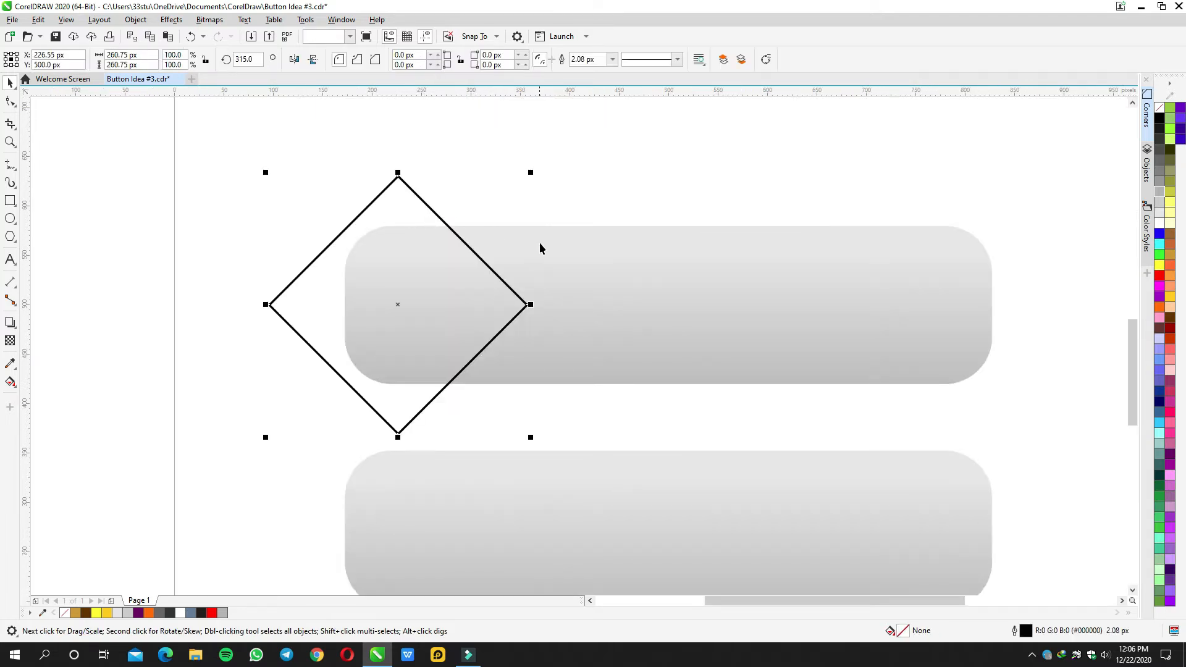
{"action": "left_click", "coordinate": [553, 249], "text": "shift"}
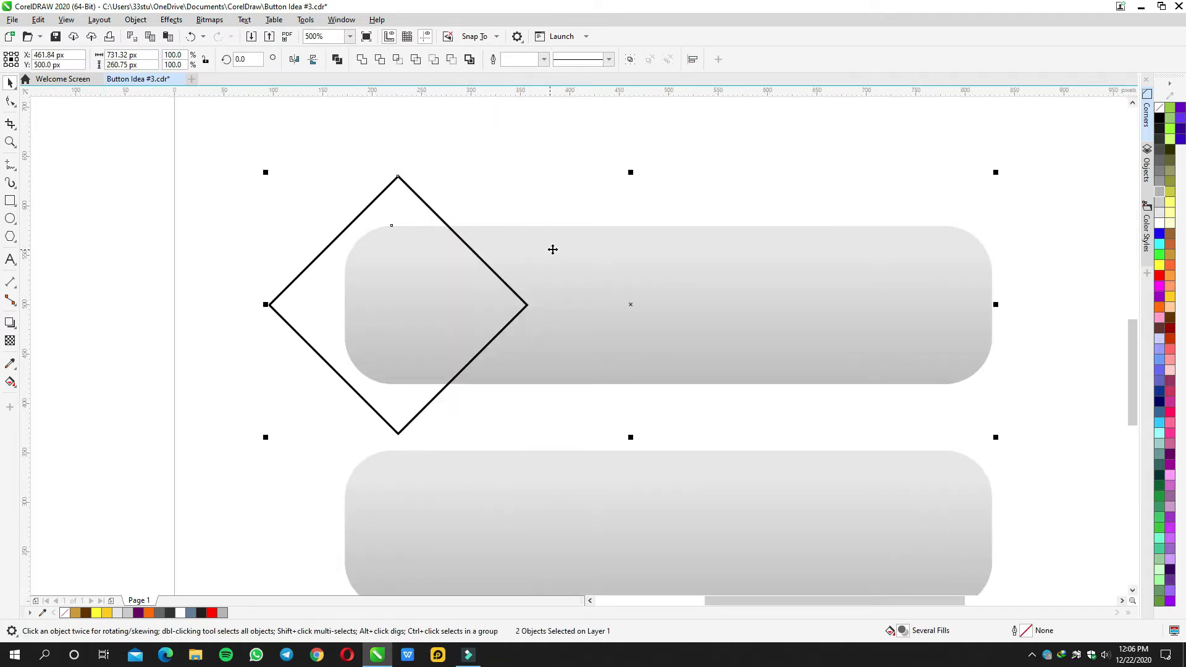
{"action": "left_click", "coordinate": [398, 60]}
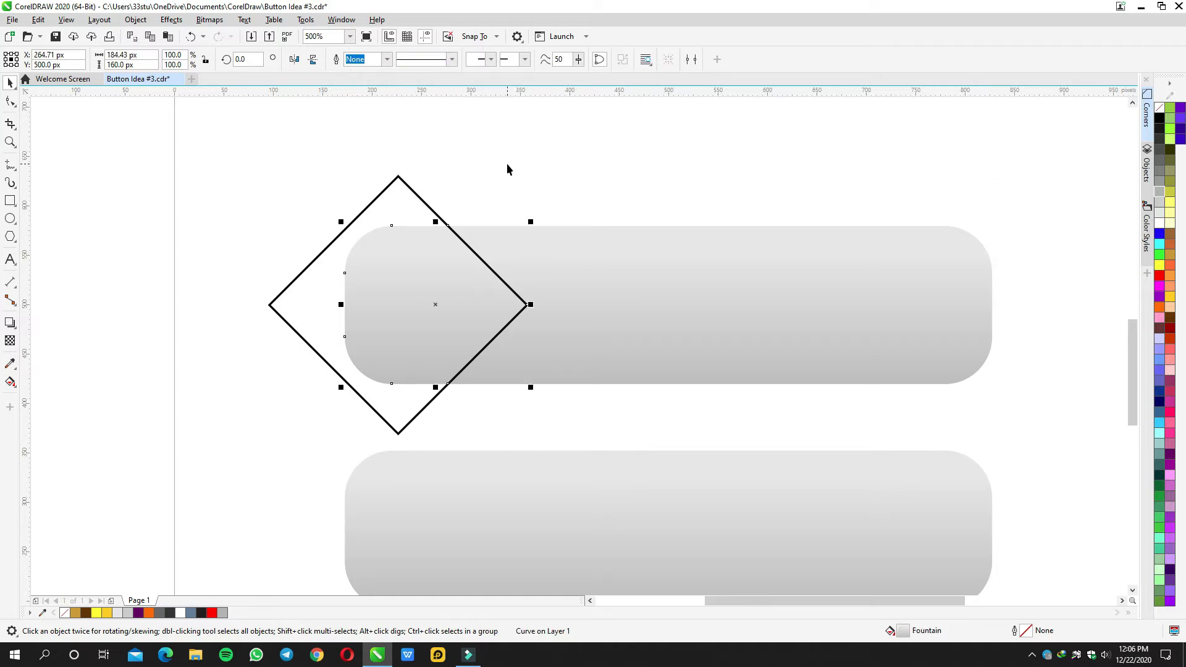
{"action": "left_click", "coordinate": [435, 205]}
Trim the upper button with the diamond and delete the diamond
{"action": "left_click", "coordinate": [546, 254]}
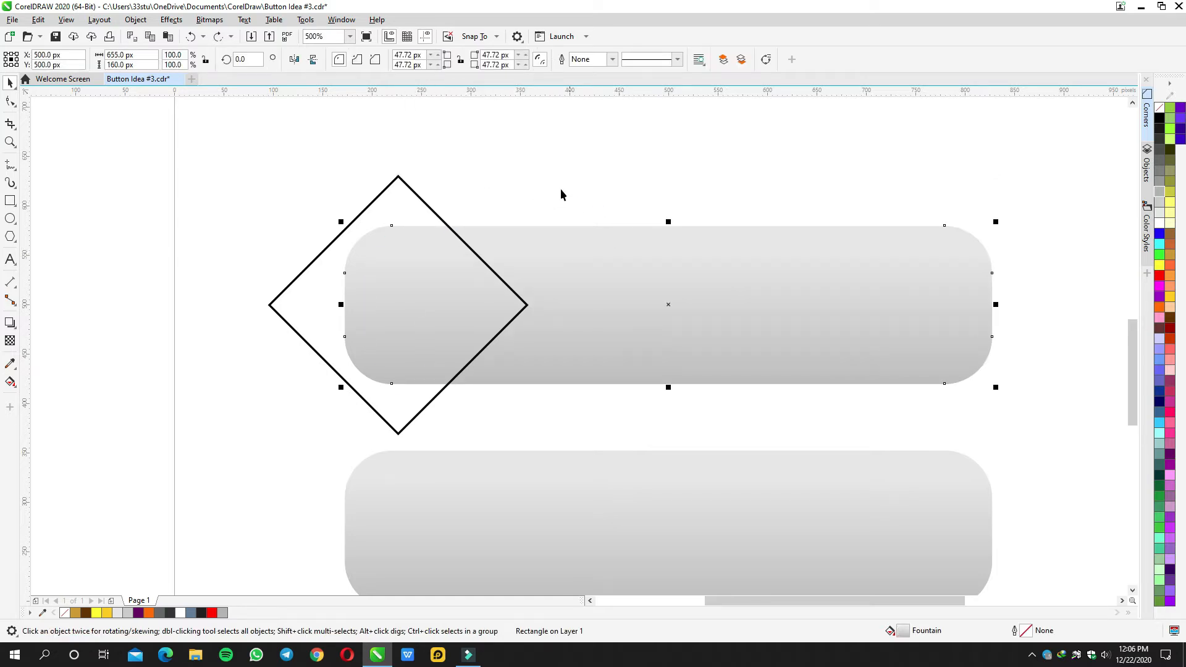
{"action": "left_click", "coordinate": [406, 191], "text": "shift"}
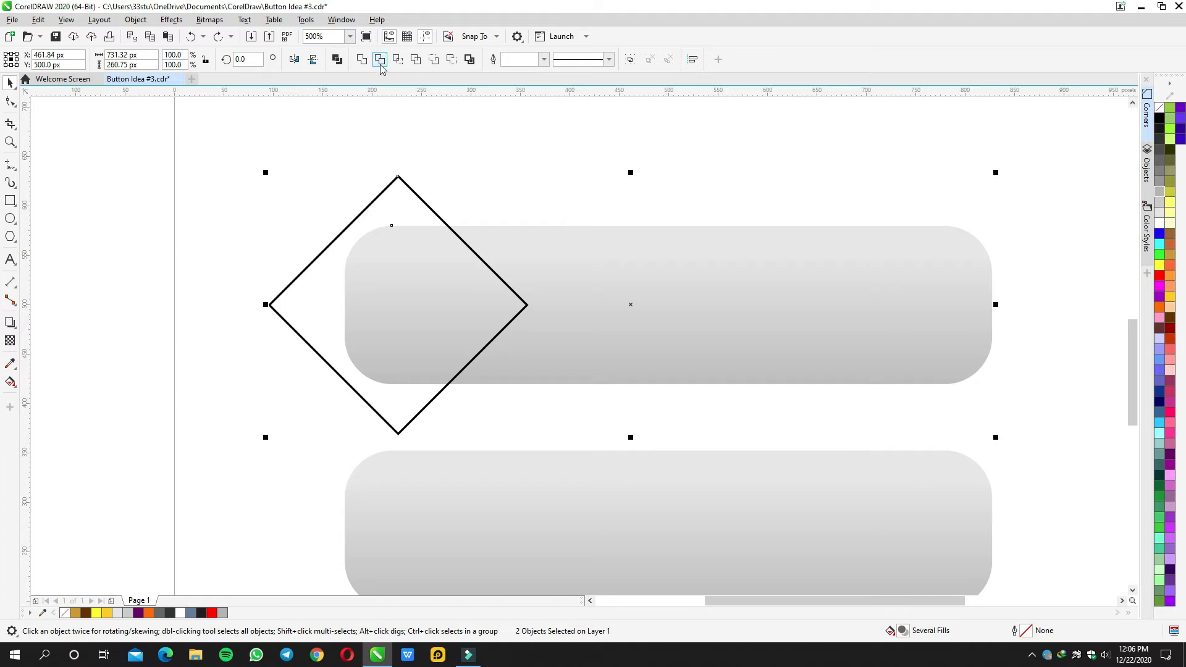
{"action": "left_click", "coordinate": [379, 59]}
{"action": "left_click", "coordinate": [391, 191]}
{"action": "left_click", "coordinate": [393, 200]}
{"action": "key", "text": "Delete"}
Shift the arrow-shaped piece slightly left and draw a rectangle about 250 by 143 px across the gap, centered vertically on the button
{"action": "left_click_drag", "start_coordinate": [421, 271], "coordinate": [659, 379]}
{"action": "left_click", "coordinate": [447, 162]}
{"action": "left_click", "coordinate": [449, 192]}
{"action": "left_click", "coordinate": [11, 201]}
{"action": "key", "text": "space"}
{"action": "left_click", "coordinate": [895, 285], "text": "shift"}
{"action": "key", "text": "e"}
{"action": "left_click", "coordinate": [824, 180]}
{"action": "left_click", "coordinate": [633, 291]}
Fill the new rectangle with the uniform color Gold (#CC9933) and remove its outline
{"action": "double_click", "coordinate": [908, 630]}
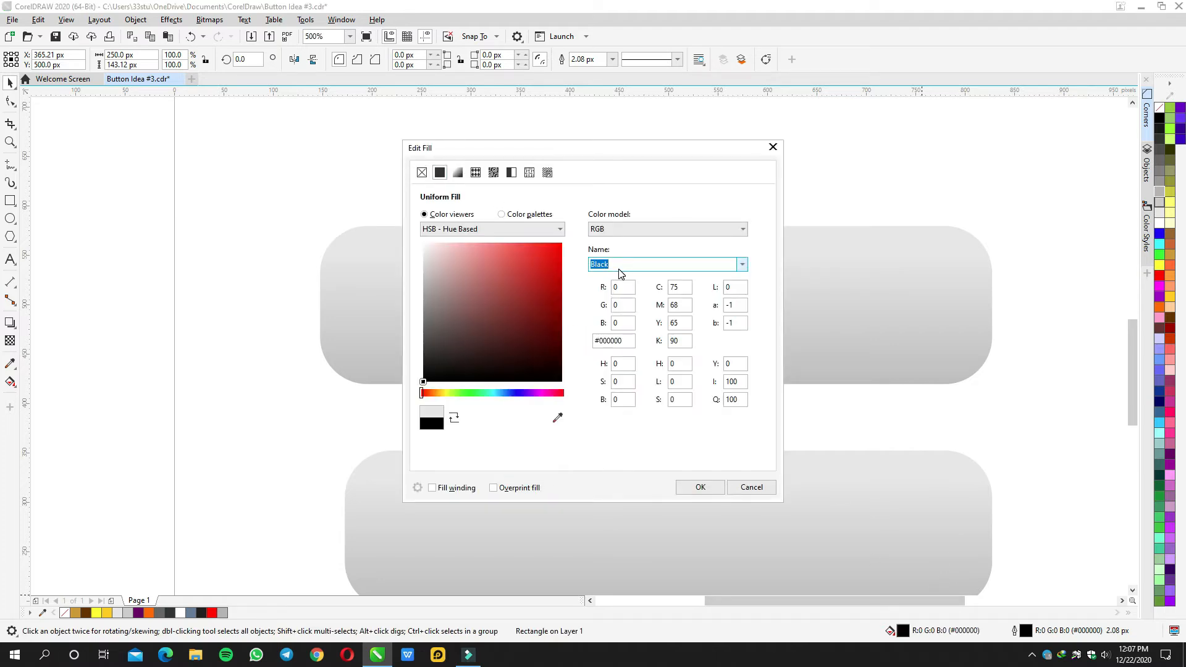
{"action": "type", "text": "Gold"}
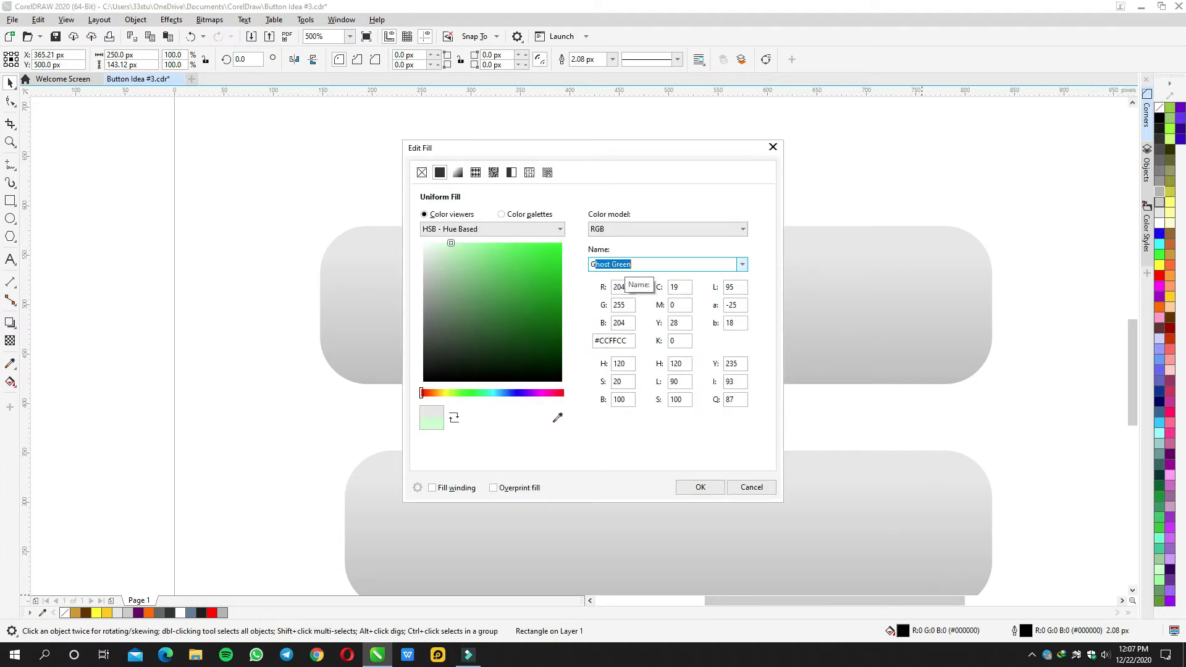
{"action": "left_click", "coordinate": [692, 494]}
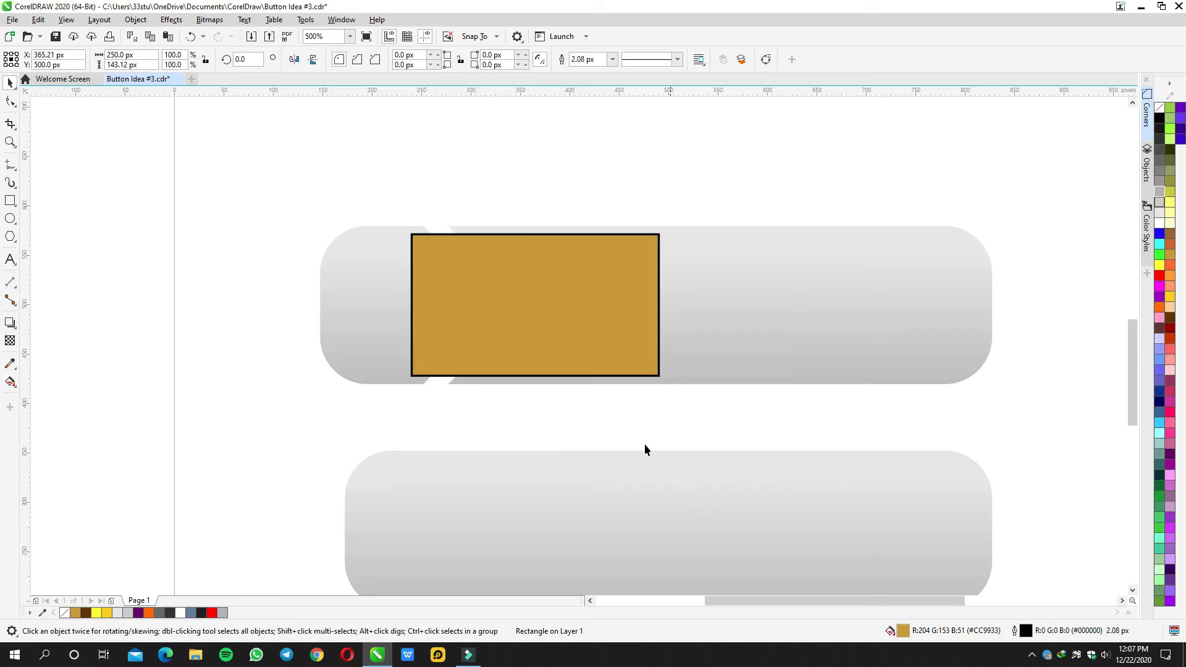
{"action": "left_click", "coordinate": [551, 309]}
{"action": "right_click", "coordinate": [1160, 109]}
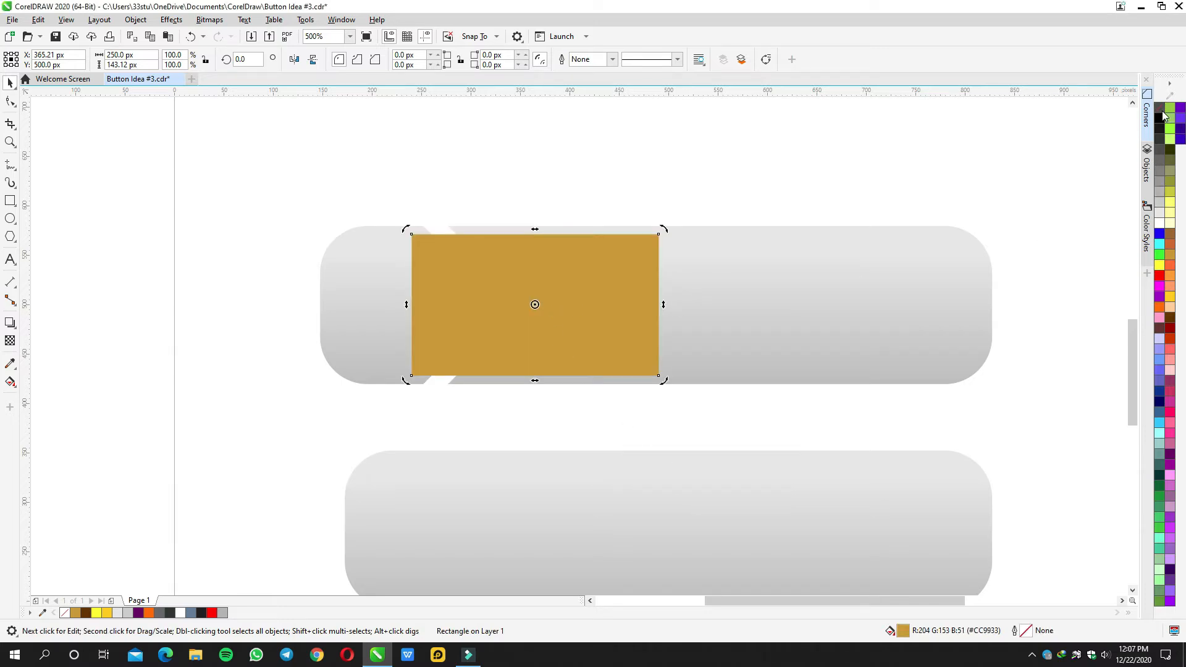
Apply a vertical linear fountain fill to the rectangle with gold at both ends and a dark brown stop at 70%
{"action": "left_click", "coordinate": [9, 382]}
{"action": "left_click_drag", "start_coordinate": [523, 214], "coordinate": [523, 390]}
{"action": "left_click", "coordinate": [77, 613]}
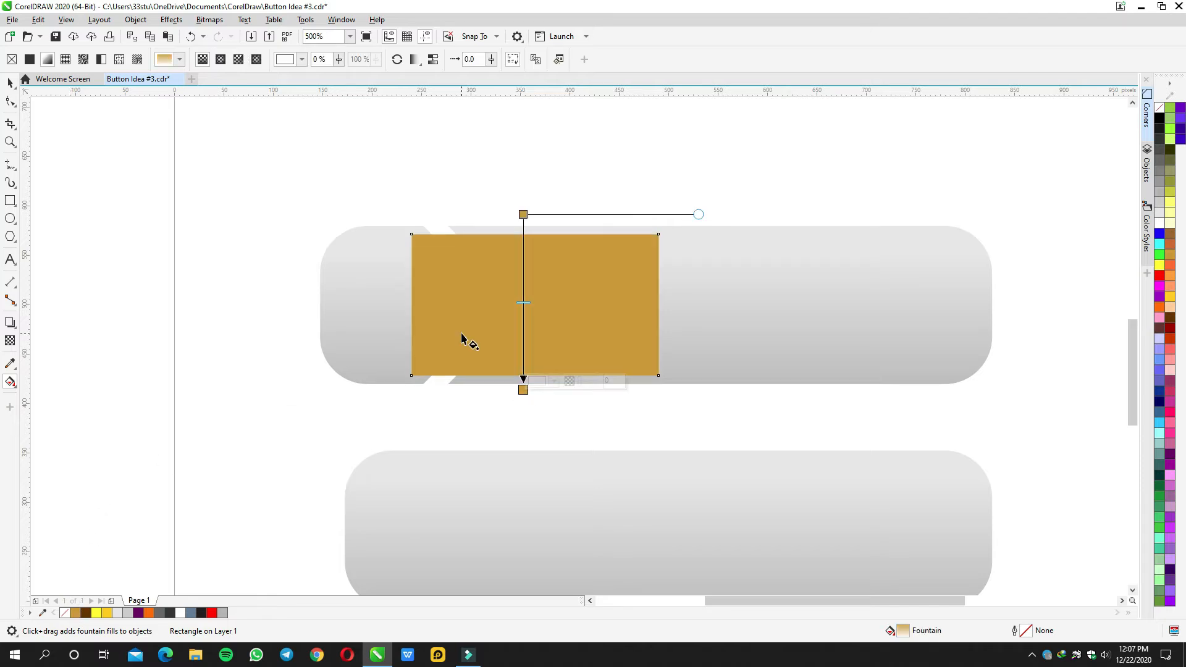
{"action": "double_click", "coordinate": [523, 338]}
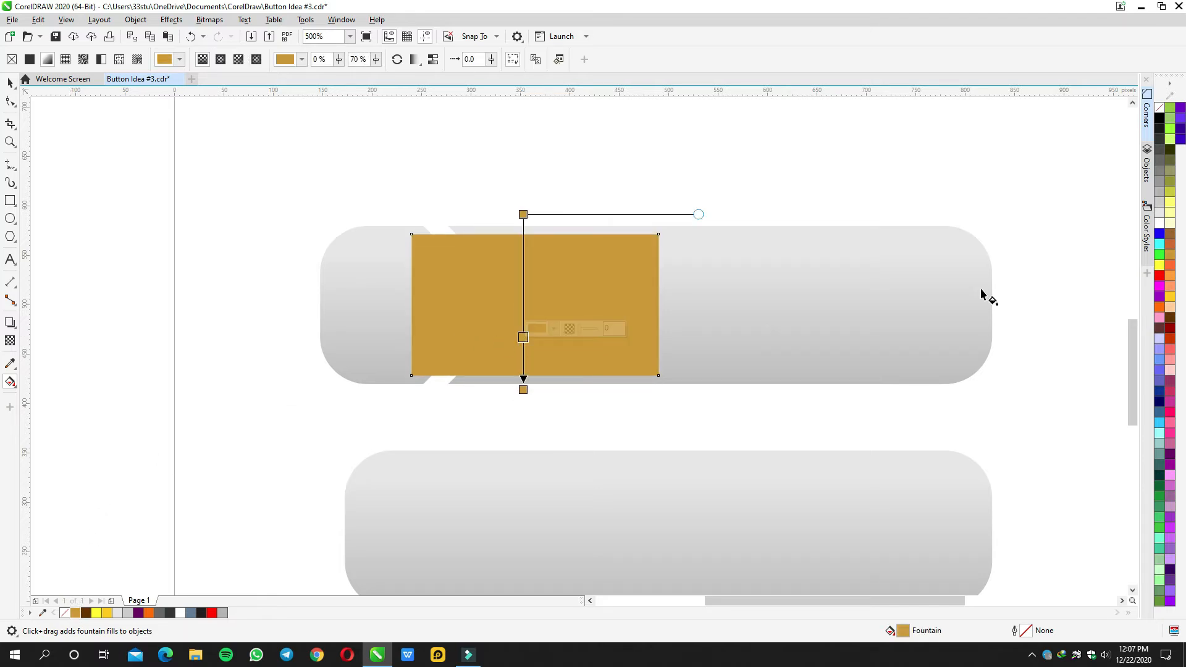
Add a bright yellow middle stop and an amber stop above it to the gradient, and send the rectangle behind both button pieces
{"action": "double_click", "coordinate": [523, 301]}
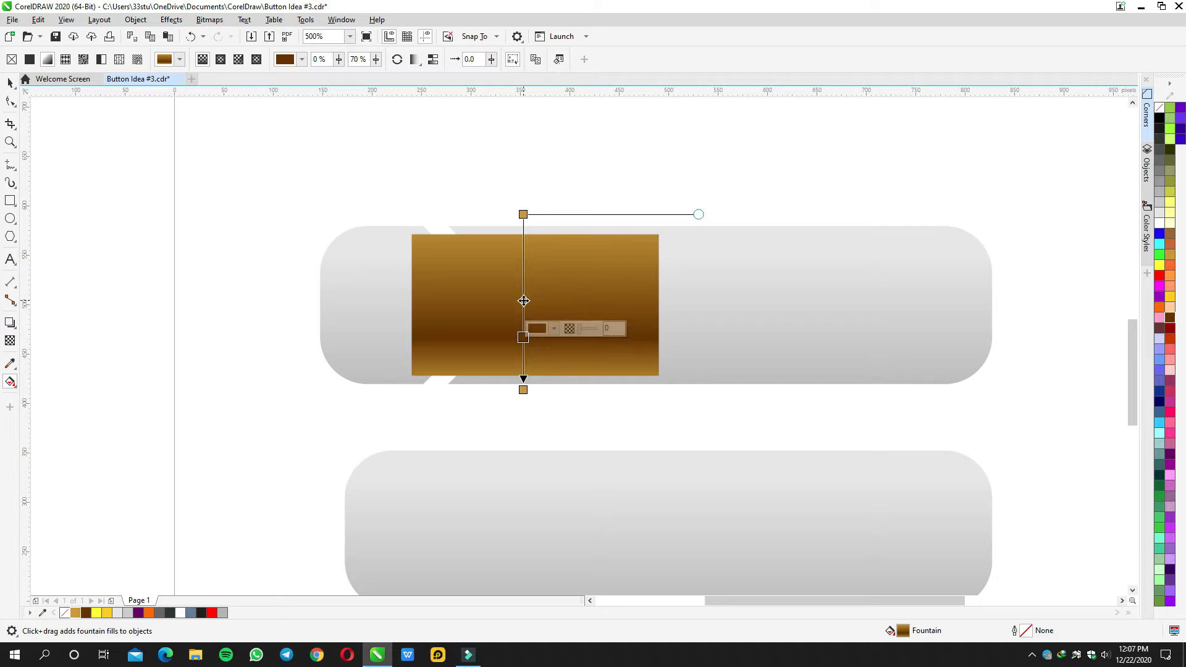
{"action": "left_click_drag", "start_coordinate": [1159, 265], "coordinate": [523, 300]}
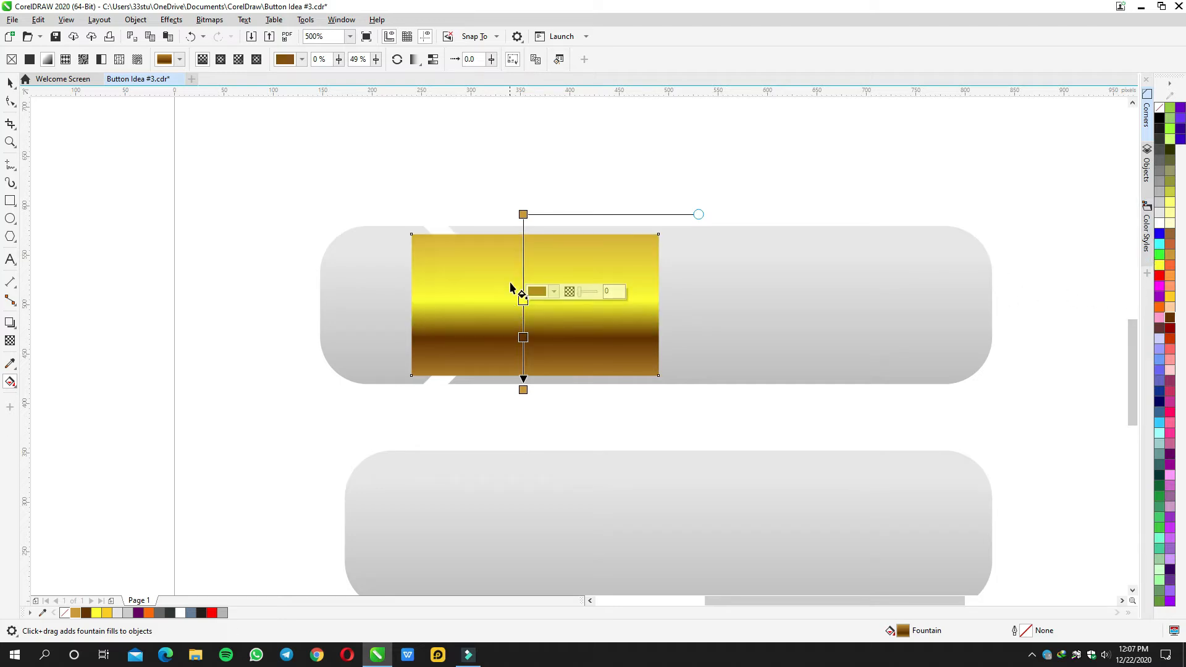
{"action": "double_click", "coordinate": [522, 255]}
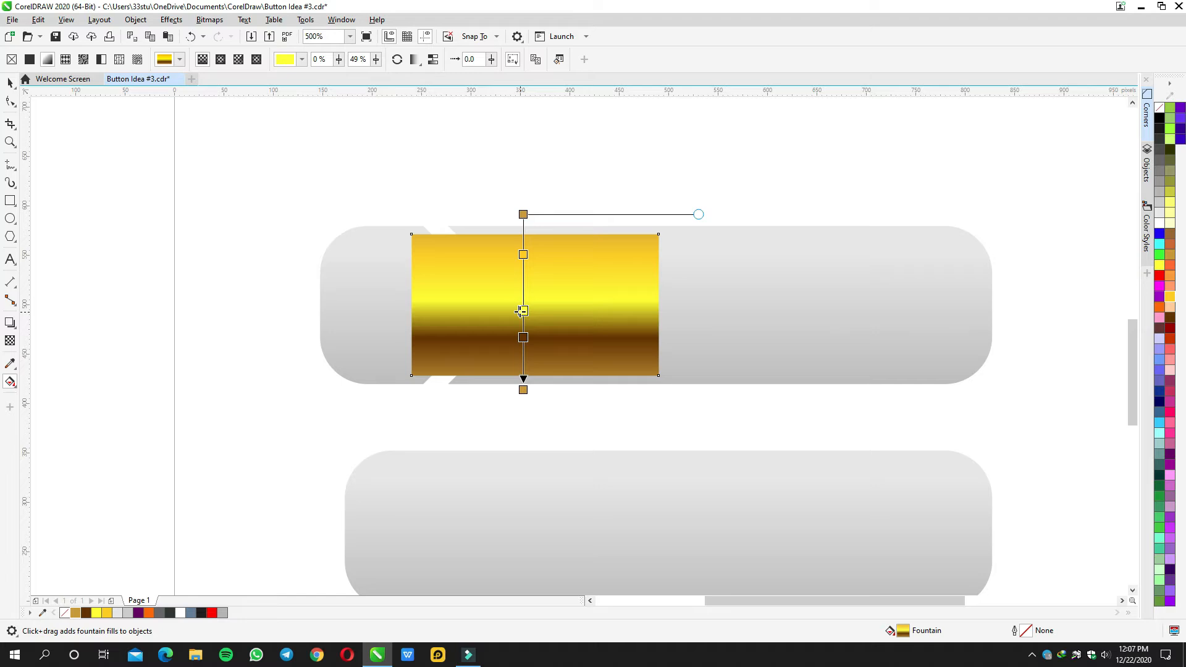
{"action": "key", "text": "space"}
{"action": "key", "text": "ctrl+Page_Down"}
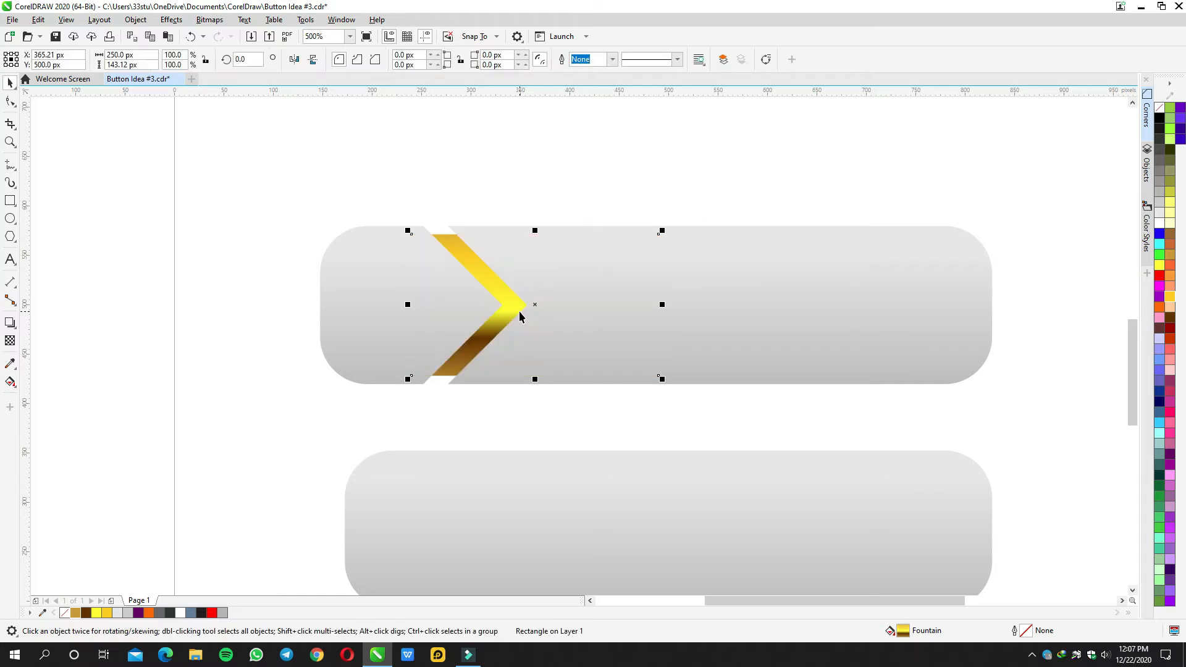
Fillet the two shoulder corners of the arrow-shaped end piece and round its tip with a 25.01 px radius
{"action": "key", "text": "F10"}
{"action": "left_click", "coordinate": [436, 289]}
{"action": "left_click_drag", "start_coordinate": [415, 212], "coordinate": [436, 291]}
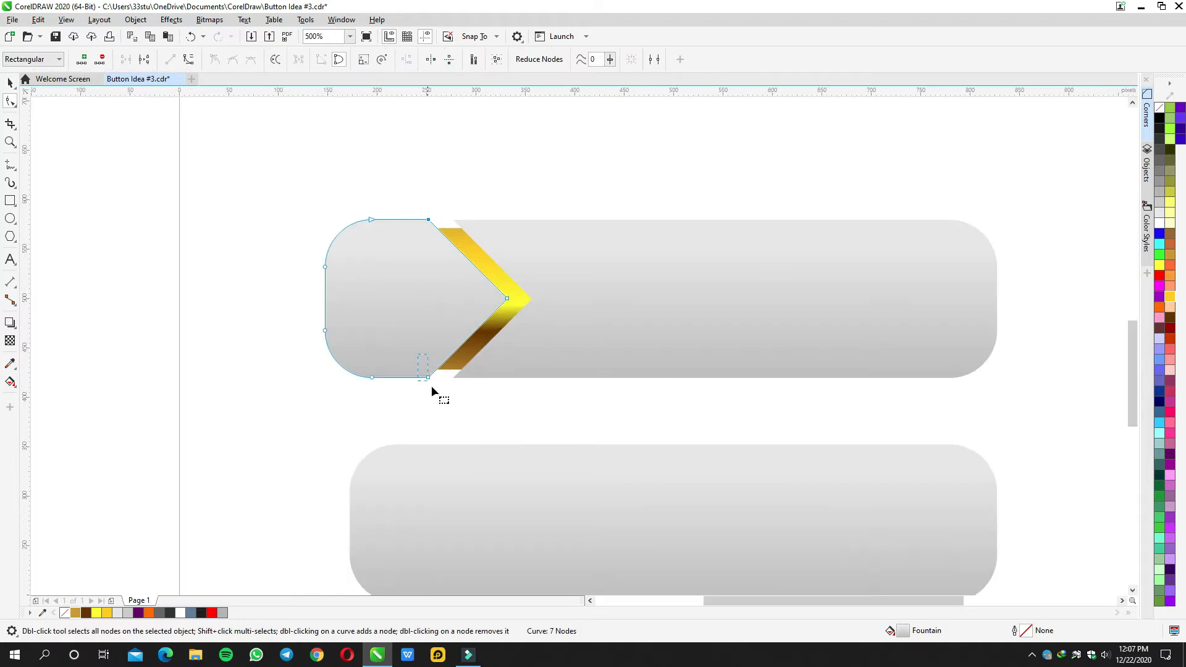
{"action": "left_click", "coordinate": [1146, 111]}
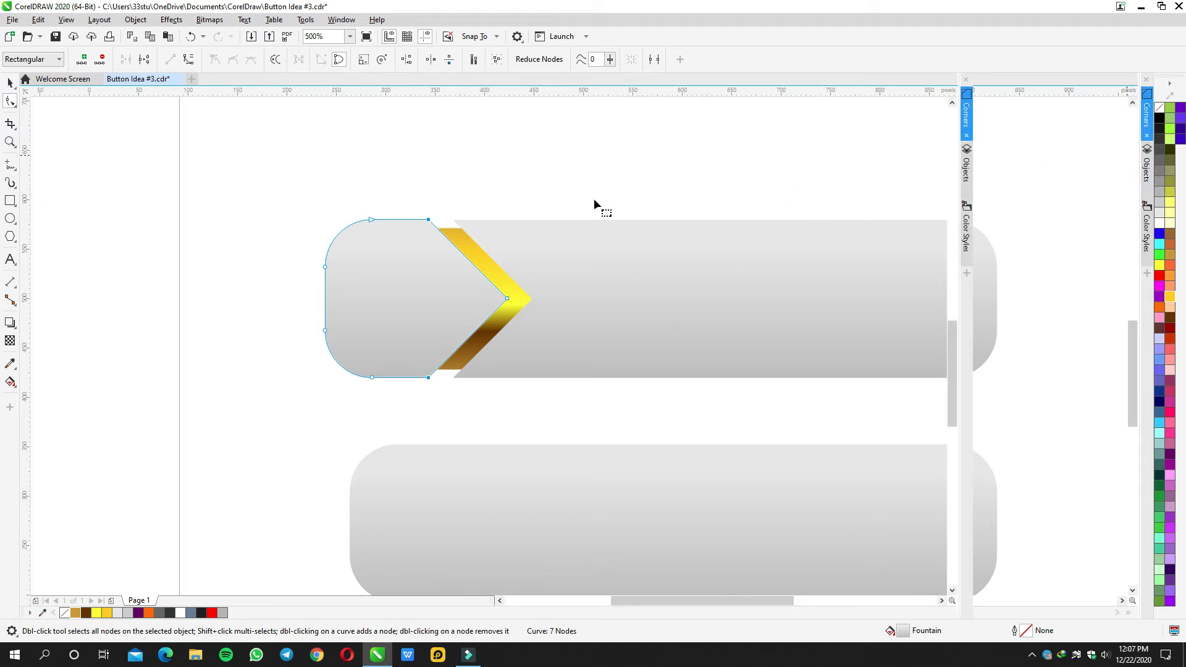
{"action": "scroll", "coordinate": [338, 243], "scroll_direction": "up", "scroll_amount": 2}
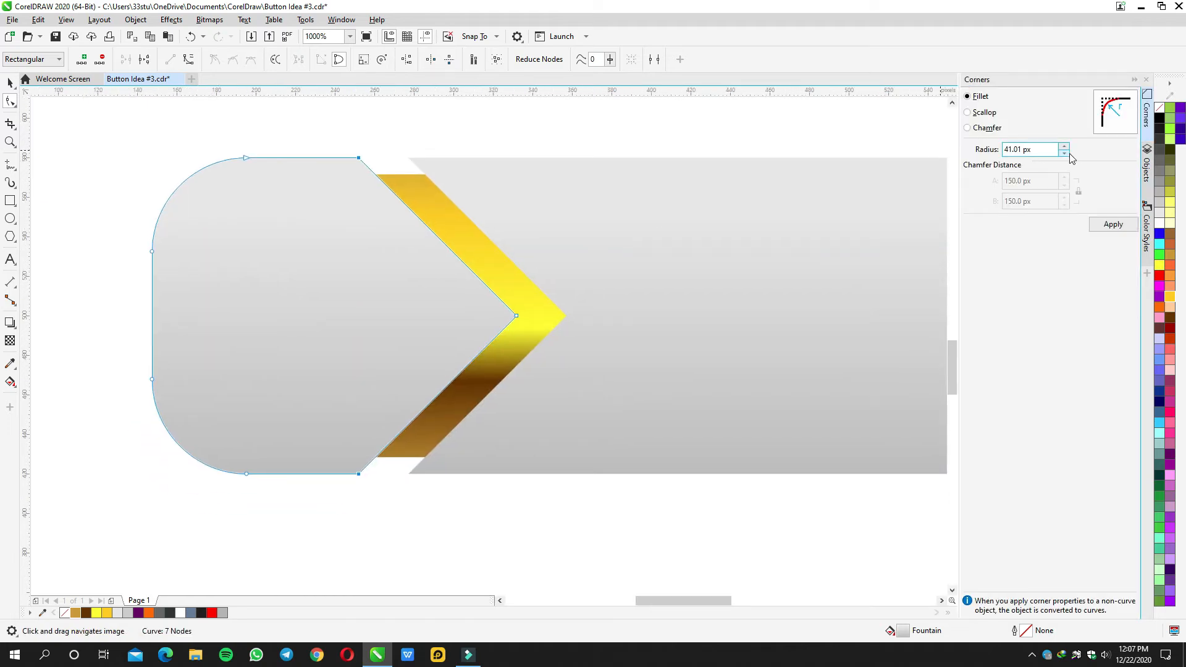
{"action": "left_click_drag", "start_coordinate": [1065, 149], "coordinate": [1065, 145]}
{"action": "left_click", "coordinate": [1102, 227]}
{"action": "left_click_drag", "start_coordinate": [1061, 149], "coordinate": [1062, 144]}
{"action": "left_click", "coordinate": [1107, 224]}
Fillet the two pointed corners of the first button's long piece and round its inner notch corner with a 14.01 px radius
{"action": "left_click", "coordinate": [426, 170]}
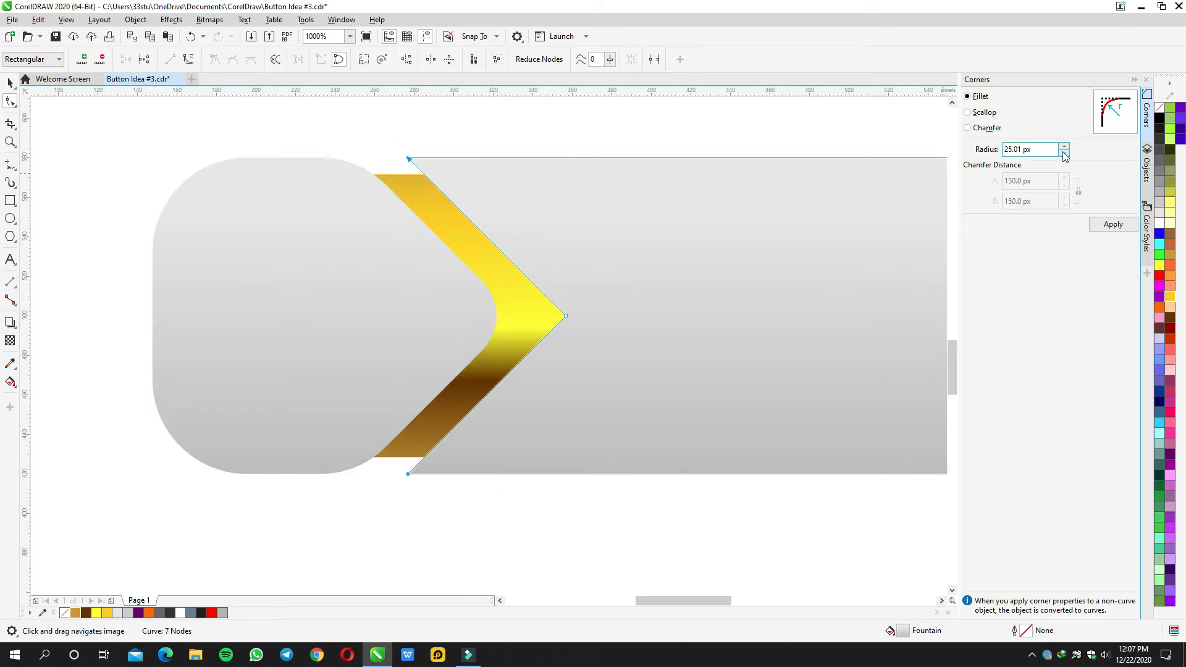
{"action": "left_click_drag", "start_coordinate": [1062, 149], "coordinate": [1062, 155]}
{"action": "left_click", "coordinate": [1106, 224]}
{"action": "left_click_drag", "start_coordinate": [536, 350], "coordinate": [479, 396]}
{"action": "left_click", "coordinate": [1096, 221]}
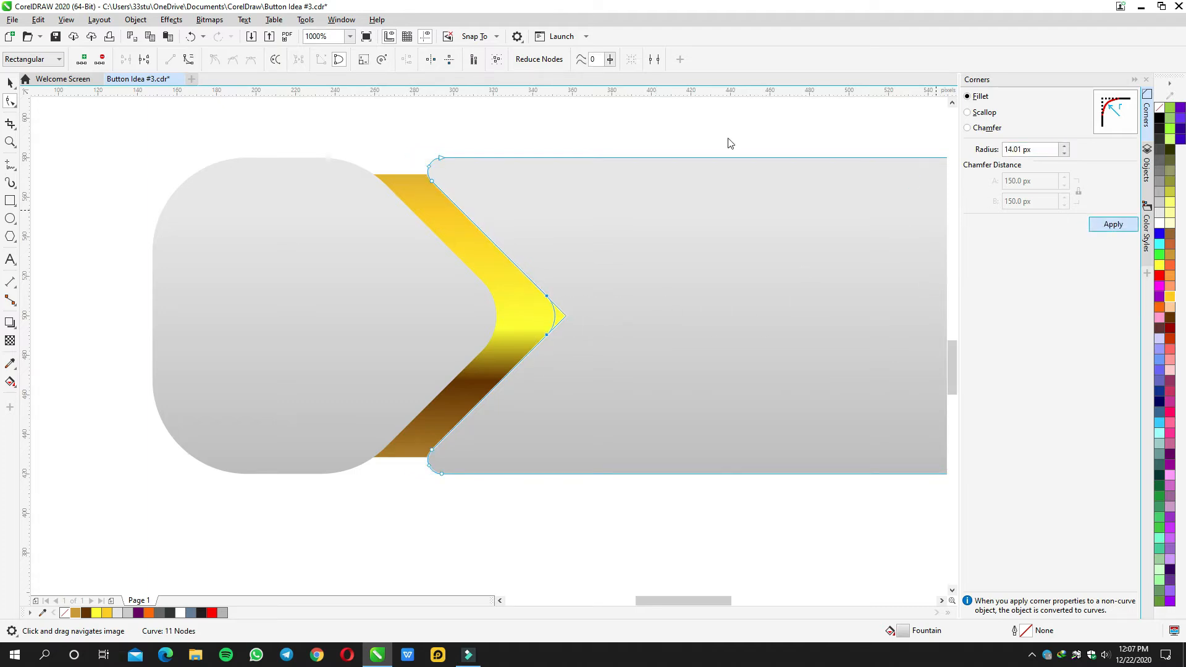
{"action": "key", "text": "space"}
Collapse the Corners docker and draw a circle about 222.5 px across over the left end of the second button
{"action": "scroll", "coordinate": [660, 148], "scroll_direction": "down", "scroll_amount": 4}
{"action": "scroll", "coordinate": [668, 159], "scroll_direction": "down", "scroll_amount": 3}
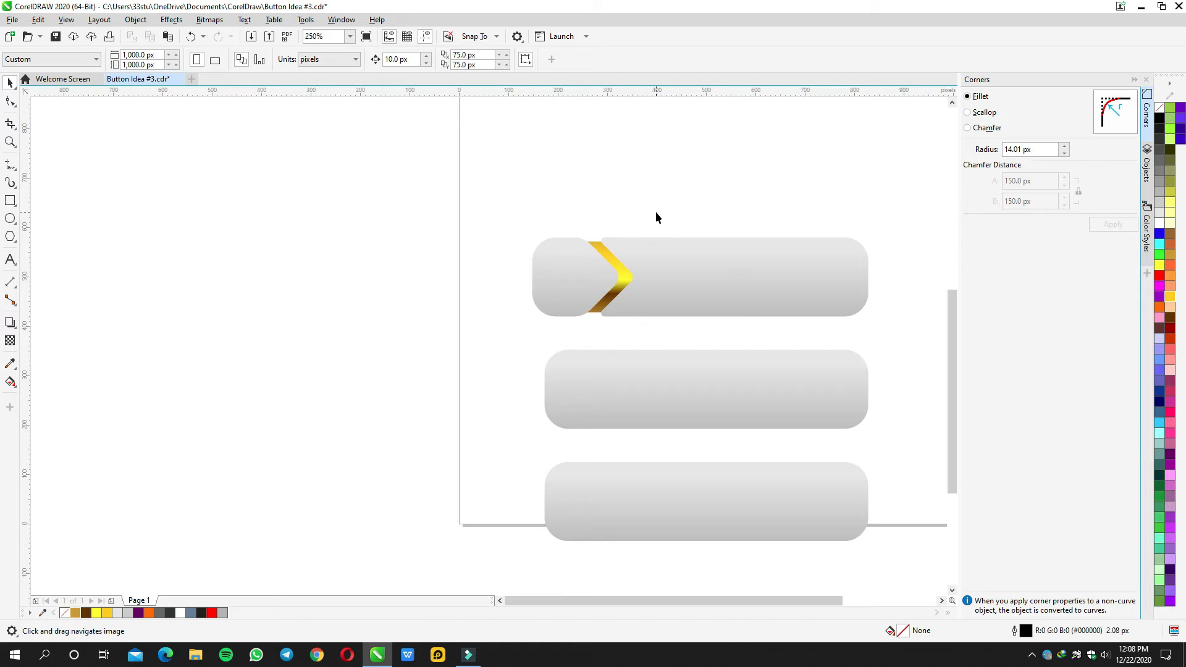
{"action": "scroll", "coordinate": [679, 196], "scroll_direction": "up", "scroll_amount": 3}
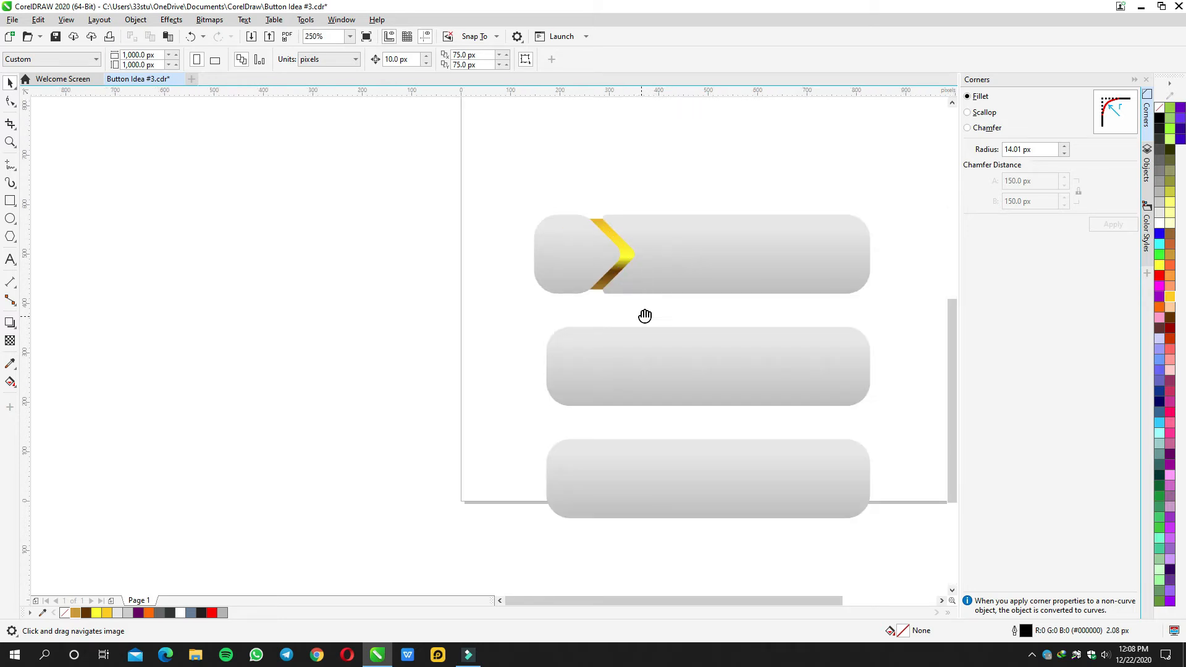
{"action": "left_click_drag", "start_coordinate": [640, 319], "coordinate": [643, 307]}
{"action": "scroll", "coordinate": [566, 237], "scroll_direction": "up", "scroll_amount": 2}
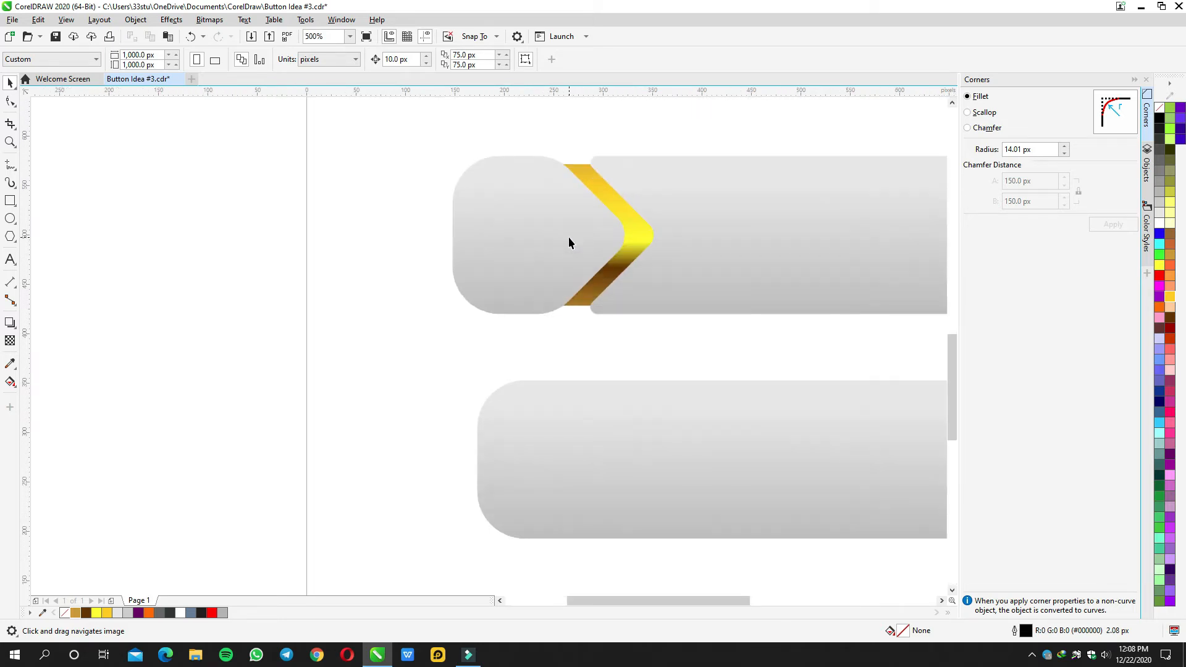
{"action": "left_click", "coordinate": [569, 237]}
{"action": "left_click", "coordinate": [665, 357]}
{"action": "scroll", "coordinate": [666, 356], "scroll_direction": "down", "scroll_amount": 1}
{"action": "left_click", "coordinate": [1146, 113]}
{"action": "scroll", "coordinate": [764, 362], "scroll_direction": "up", "scroll_amount": 1}
{"action": "left_click_drag", "start_coordinate": [765, 362], "coordinate": [639, 276]}
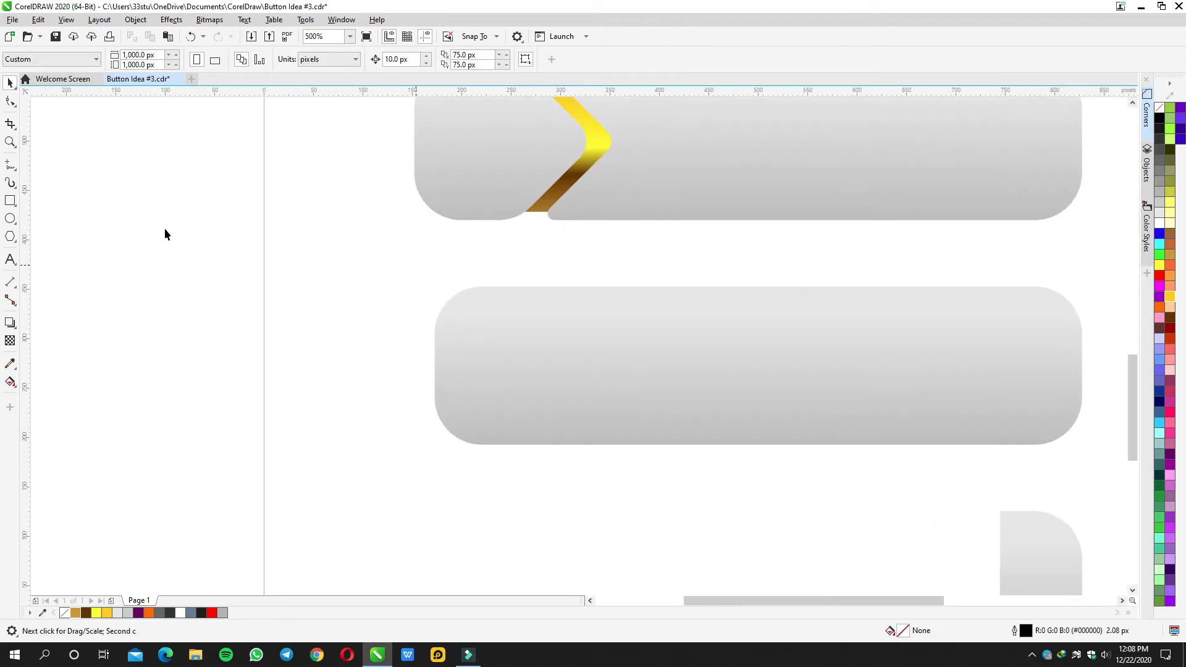
{"action": "left_click", "coordinate": [10, 223]}
{"action": "left_click_drag", "start_coordinate": [295, 258], "coordinate": [494, 485]}
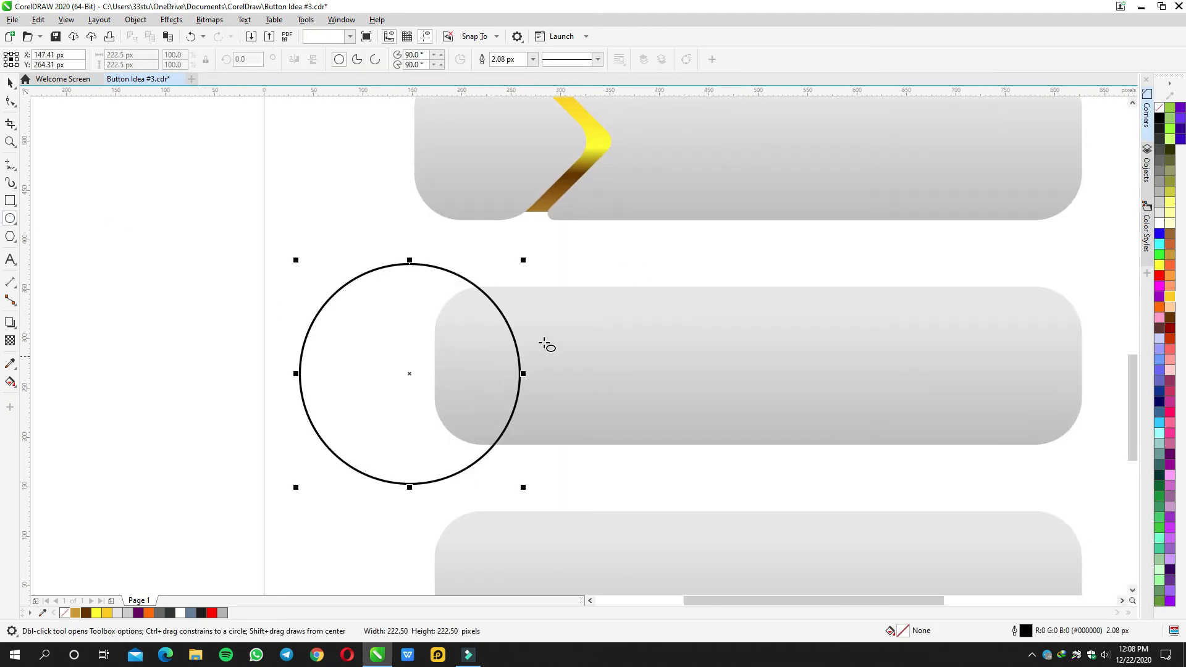
Center the circle vertically on the second button and move it right so it covers the button's left end
{"action": "scroll", "coordinate": [548, 442], "scroll_direction": "up", "scroll_amount": 2}
{"action": "key", "text": "space"}
{"action": "left_click", "coordinate": [559, 424], "text": "shift"}
{"action": "key", "text": "e"}
{"action": "left_click", "coordinate": [595, 357]}
{"action": "left_click_drag", "start_coordinate": [590, 394], "coordinate": [596, 352]}
{"action": "left_click", "coordinate": [413, 337]}
{"action": "left_click_drag", "start_coordinate": [401, 339], "coordinate": [479, 336]}
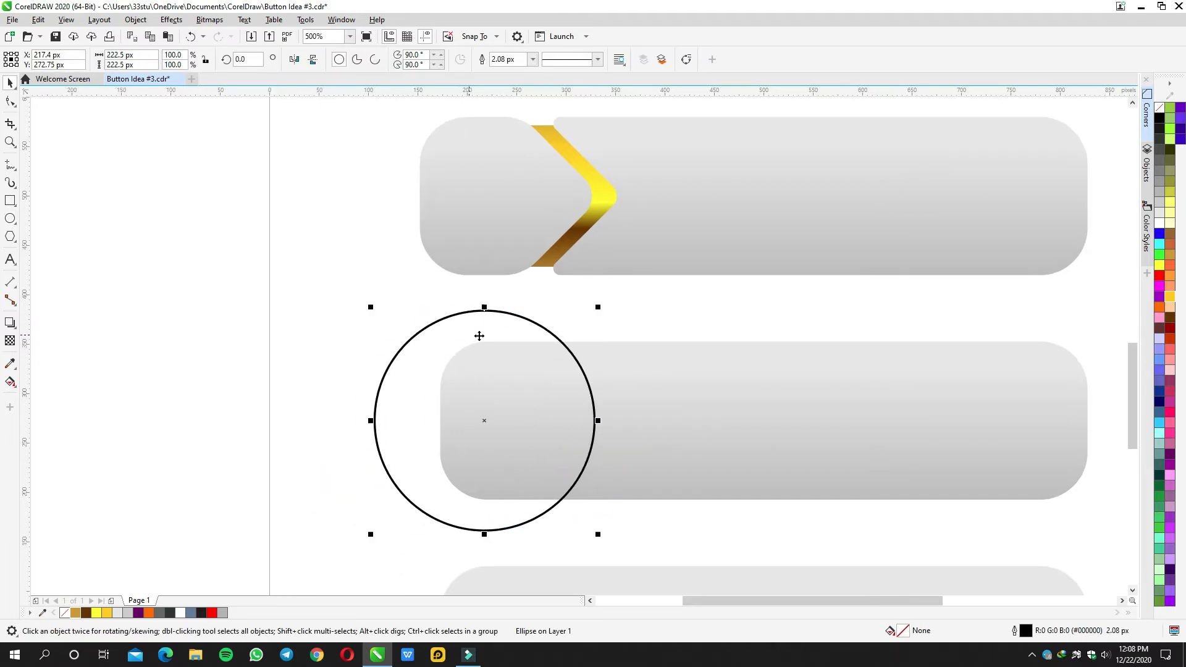
Split the second button along the circle using Intersect and Trim, and delete the circle
{"action": "left_click", "coordinate": [637, 369], "text": "shift"}
{"action": "left_click", "coordinate": [399, 61]}
{"action": "left_click", "coordinate": [360, 219]}
{"action": "left_click", "coordinate": [437, 378]}
{"action": "left_click", "coordinate": [718, 393], "text": "shift"}
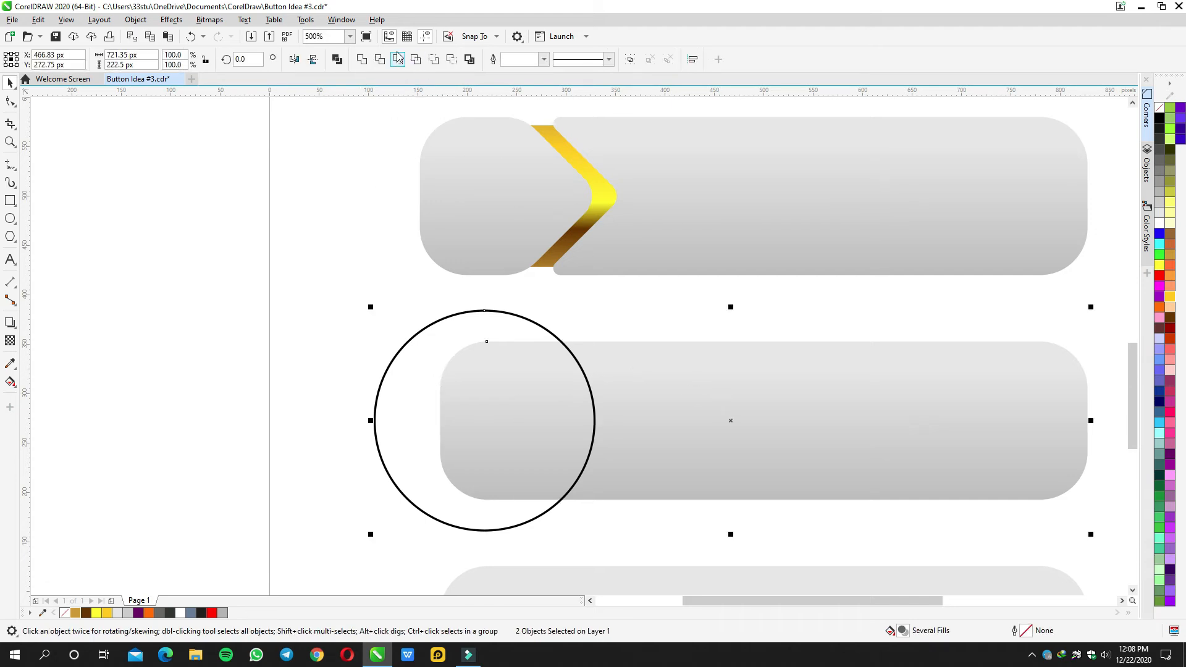
{"action": "left_click", "coordinate": [378, 60]}
{"action": "left_click", "coordinate": [422, 381]}
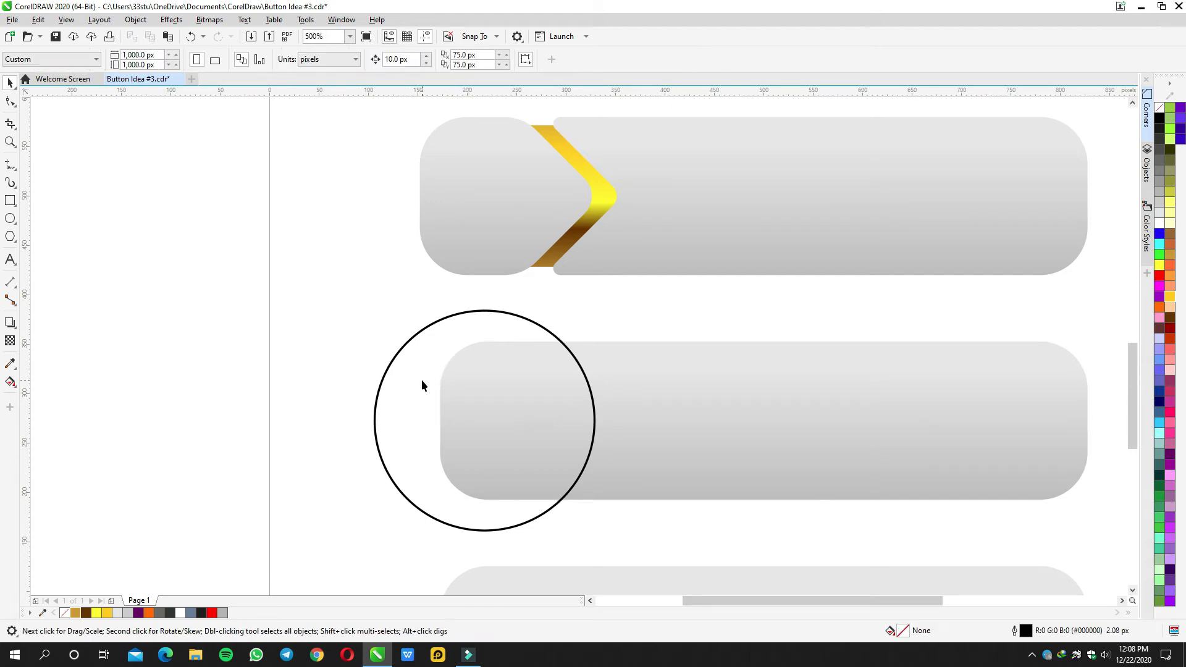
{"action": "key", "text": "Delete"}
Left-align the second button's rounded end piece with the left edge of the first button, leaving a curved gap
{"action": "left_click_drag", "start_coordinate": [517, 395], "coordinate": [514, 314]}
{"action": "key", "text": "ctrl+z"}
{"action": "left_click", "coordinate": [463, 246], "text": "shift"}
{"action": "key", "text": "l"}
{"action": "left_click", "coordinate": [351, 314]}
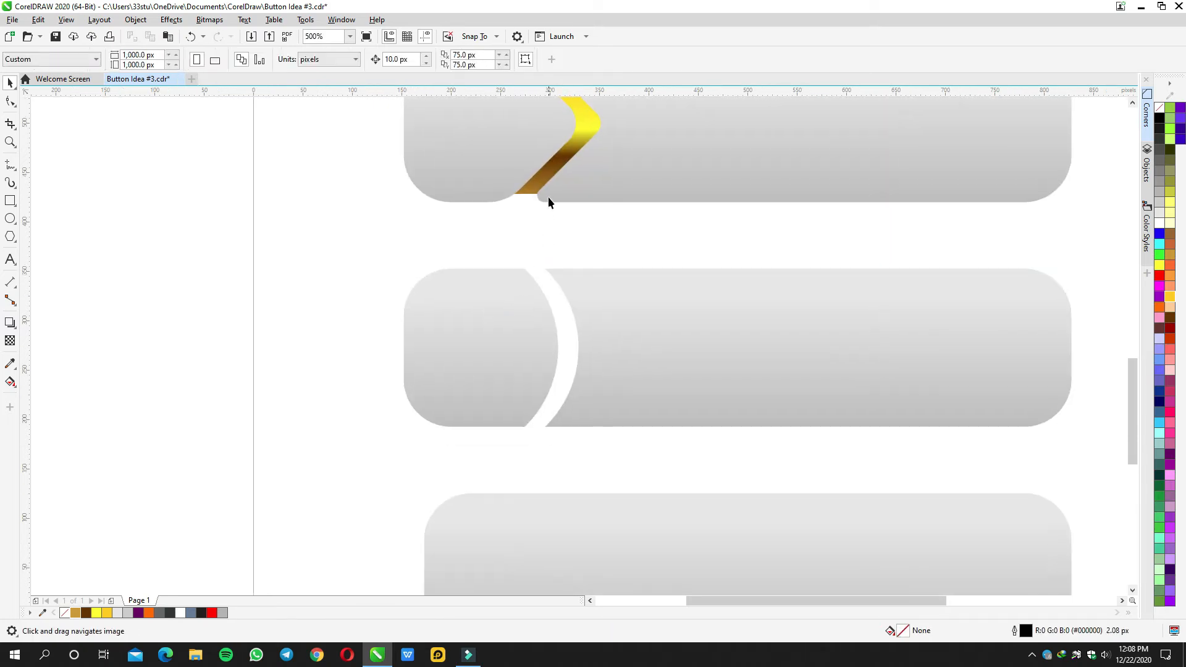
Copy the gold gradient rectangle to the second button, center it vertically there, and send it behind the button pieces
{"action": "left_click_drag", "start_coordinate": [527, 191], "coordinate": [528, 253]}
{"action": "right_click", "coordinate": [528, 254]}
{"action": "left_click", "coordinate": [617, 321], "text": "shift"}
{"action": "key", "text": "e"}
{"action": "left_click", "coordinate": [587, 185]}
{"action": "left_click", "coordinate": [587, 315]}
{"action": "key", "text": "shift+Page_Down"}
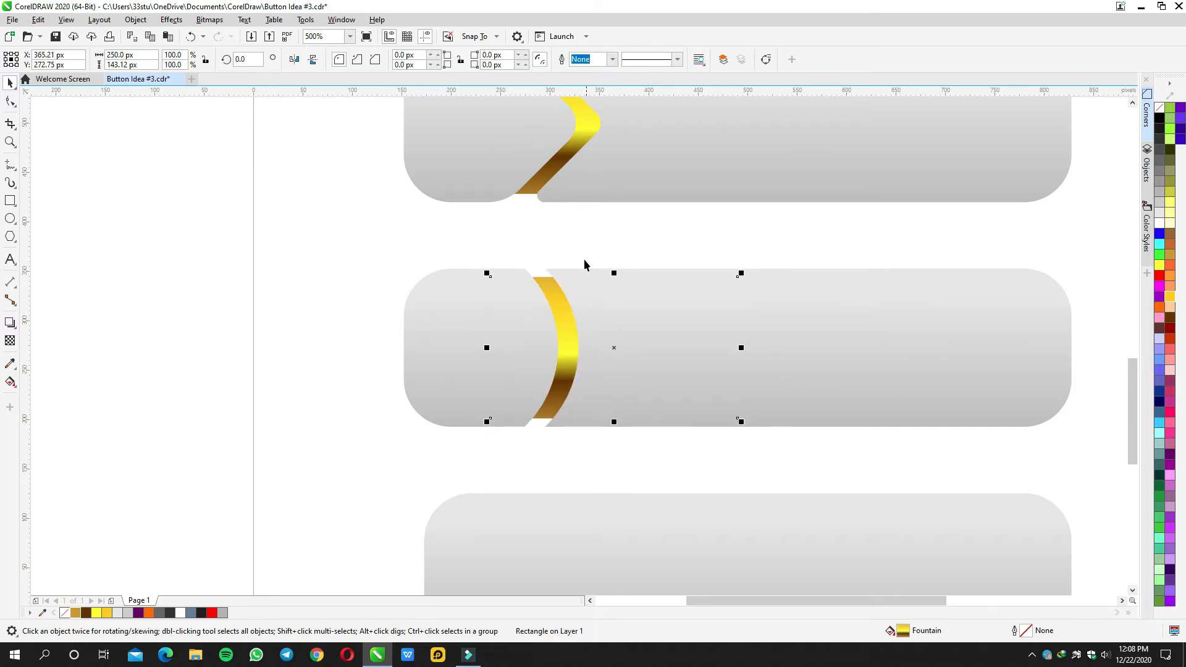
{"action": "left_click", "coordinate": [581, 236]}
Move all three buttons up together by about 224 px so the lowest one sits within the page
{"action": "scroll", "coordinate": [589, 260], "scroll_direction": "down", "scroll_amount": 1}
{"action": "left_click_drag", "start_coordinate": [590, 261], "coordinate": [554, 347]}
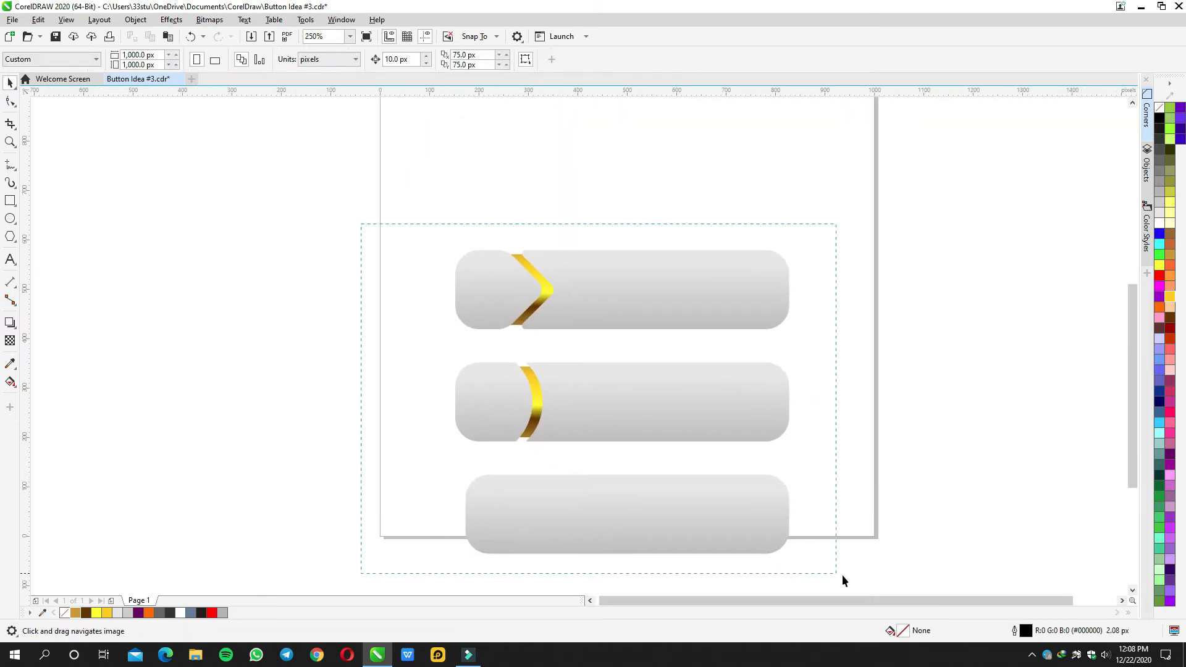
{"action": "left_click_drag", "start_coordinate": [834, 573], "coordinate": [869, 578]}
{"action": "left_click_drag", "start_coordinate": [707, 508], "coordinate": [709, 396]}
{"action": "left_click", "coordinate": [602, 447]}
Draw a circle about 298 px across over the left end of the third button
{"action": "scroll", "coordinate": [552, 384], "scroll_direction": "up", "scroll_amount": 1}
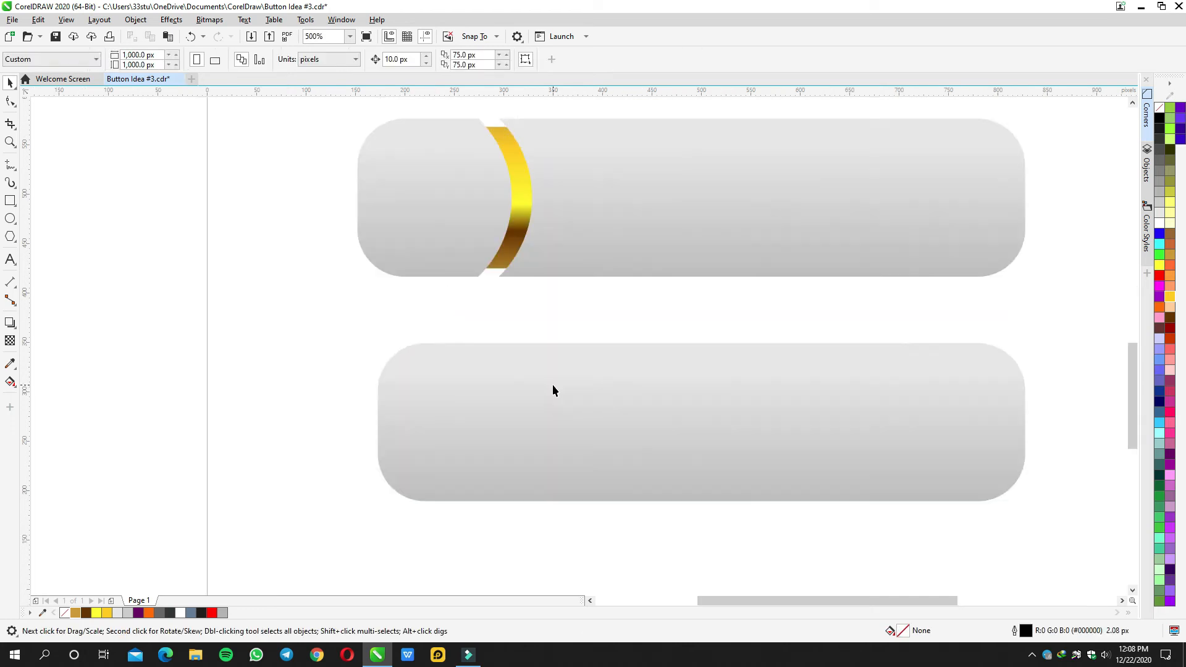
{"action": "left_click", "coordinate": [10, 219]}
{"action": "left_click_drag", "start_coordinate": [263, 287], "coordinate": [559, 494]}
{"action": "key", "text": "space"}
Duplicate the large circle and place the copy slightly above and to the right of the original, forming a crescent
{"action": "left_click_drag", "start_coordinate": [508, 548], "coordinate": [552, 501]}
{"action": "right_click", "coordinate": [552, 501]}
{"action": "left_click_drag", "start_coordinate": [457, 534], "coordinate": [478, 503]}
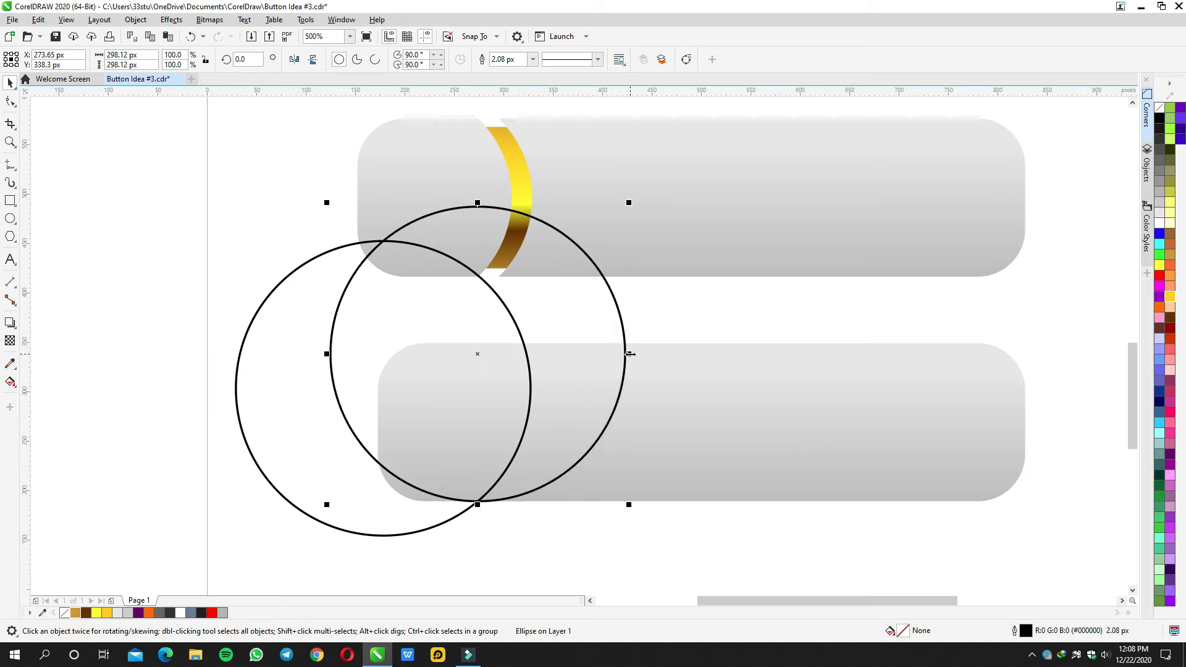
{"action": "left_click_drag", "start_coordinate": [622, 331], "coordinate": [565, 343]}
{"action": "scroll", "coordinate": [565, 343], "scroll_direction": "down", "scroll_amount": 2}
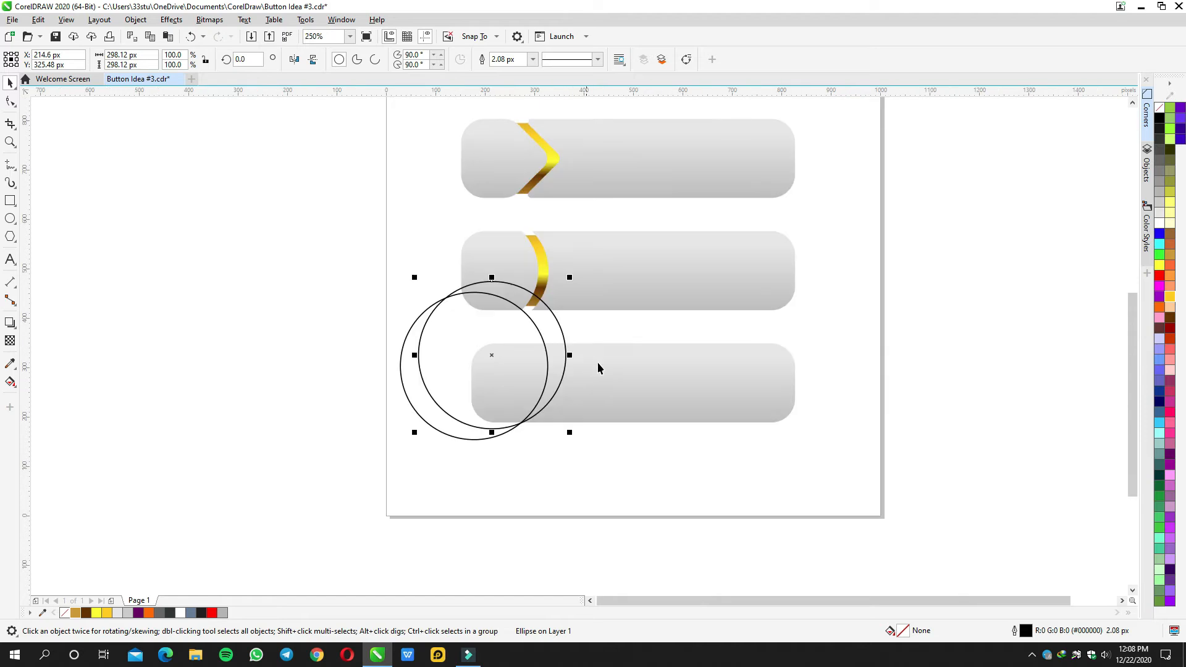
Stretch the third button's left edge outward to line up with the left edges of the buttons above
{"action": "left_click", "coordinate": [589, 365]}
{"action": "left_click_drag", "start_coordinate": [468, 383], "coordinate": [459, 275]}
{"action": "left_click", "coordinate": [432, 270]}
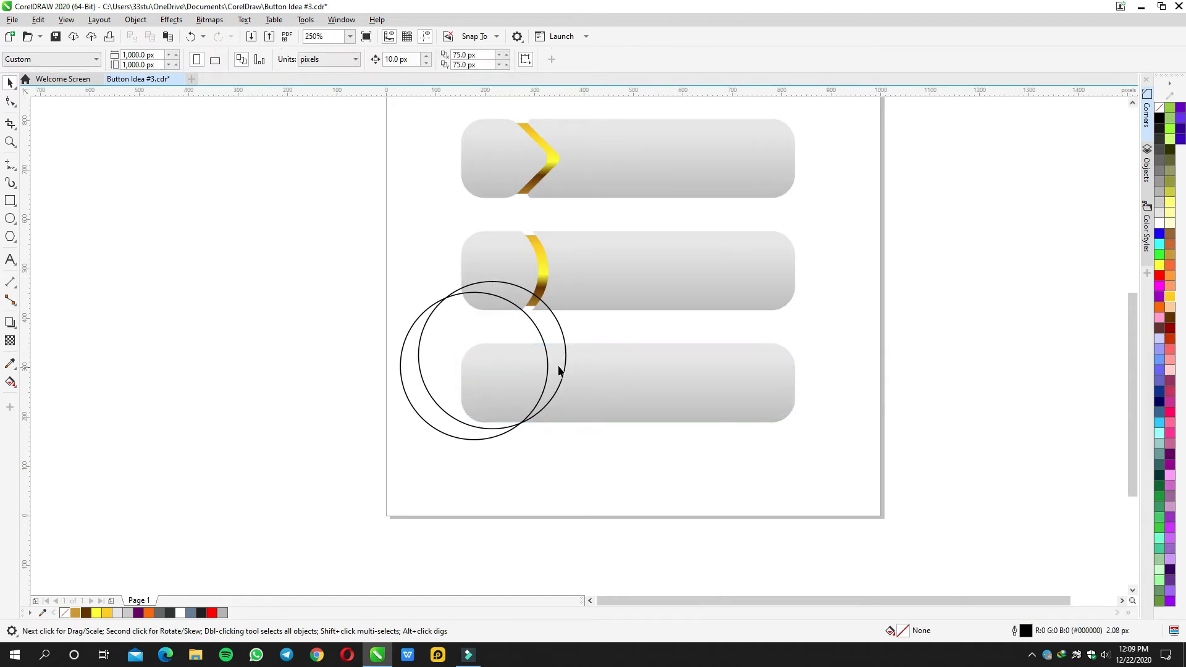
Shift both overlapping circles slightly left together across the third button
{"action": "left_click", "coordinate": [550, 313]}
{"action": "left_click", "coordinate": [405, 339], "text": "shift"}
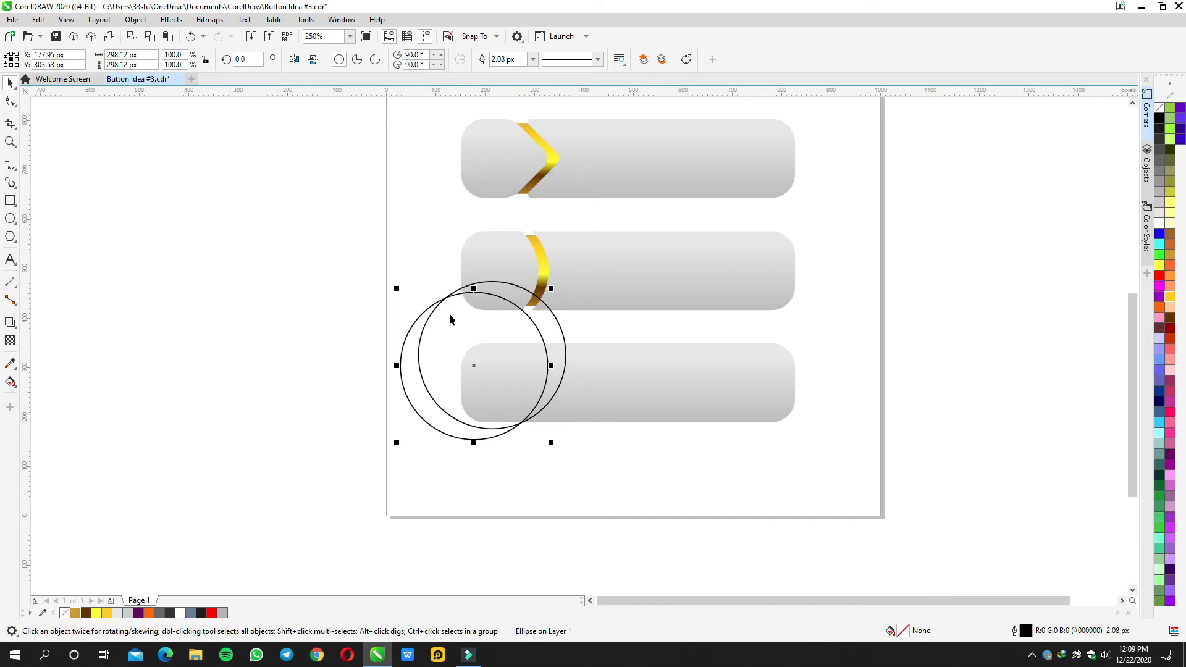
{"action": "left_click_drag", "start_coordinate": [480, 328], "coordinate": [479, 333]}
{"action": "left_click_drag", "start_coordinate": [475, 328], "coordinate": [463, 327]}
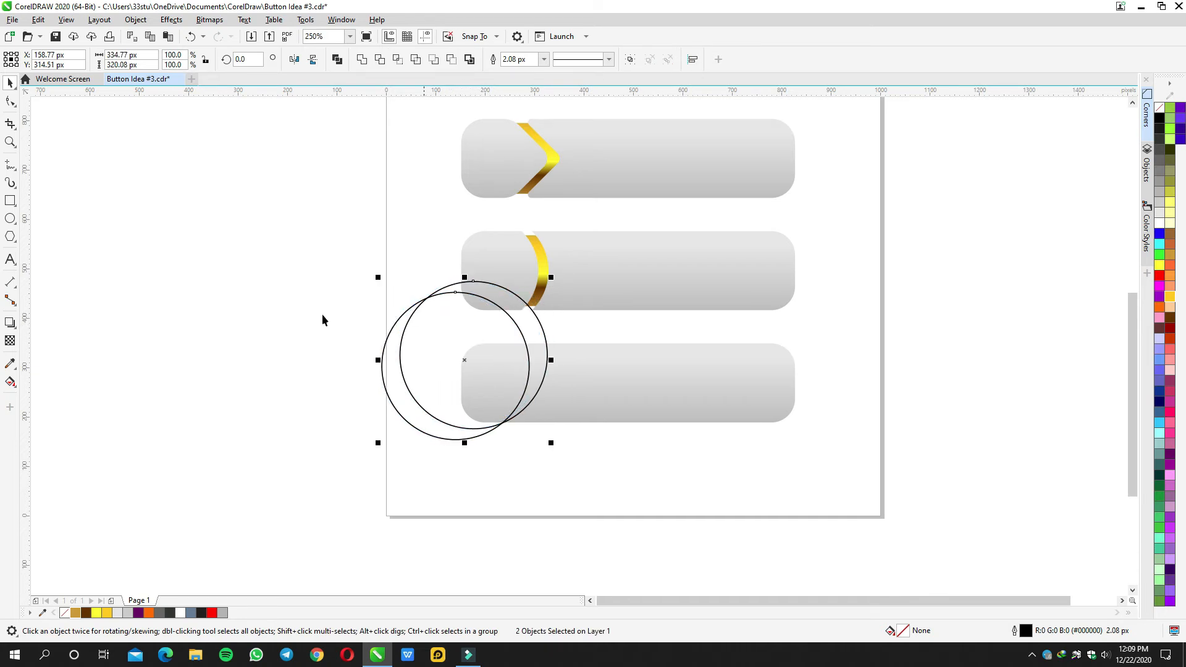
Create the crescent inside the third button from the overlapping circles with Smart Fill, and delete both circles
{"action": "left_click", "coordinate": [11, 384]}
{"action": "left_click", "coordinate": [31, 394]}
{"action": "left_click", "coordinate": [533, 373]}
{"action": "key", "text": "space"}
{"action": "left_click", "coordinate": [454, 342]}
{"action": "key", "text": "Delete"}
{"action": "left_click", "coordinate": [453, 342]}
{"action": "key", "text": "Delete"}
Copy the gold gradient fill from the second button's accent to the crescent and remove the crescent's outline
{"action": "left_click", "coordinate": [538, 303]}
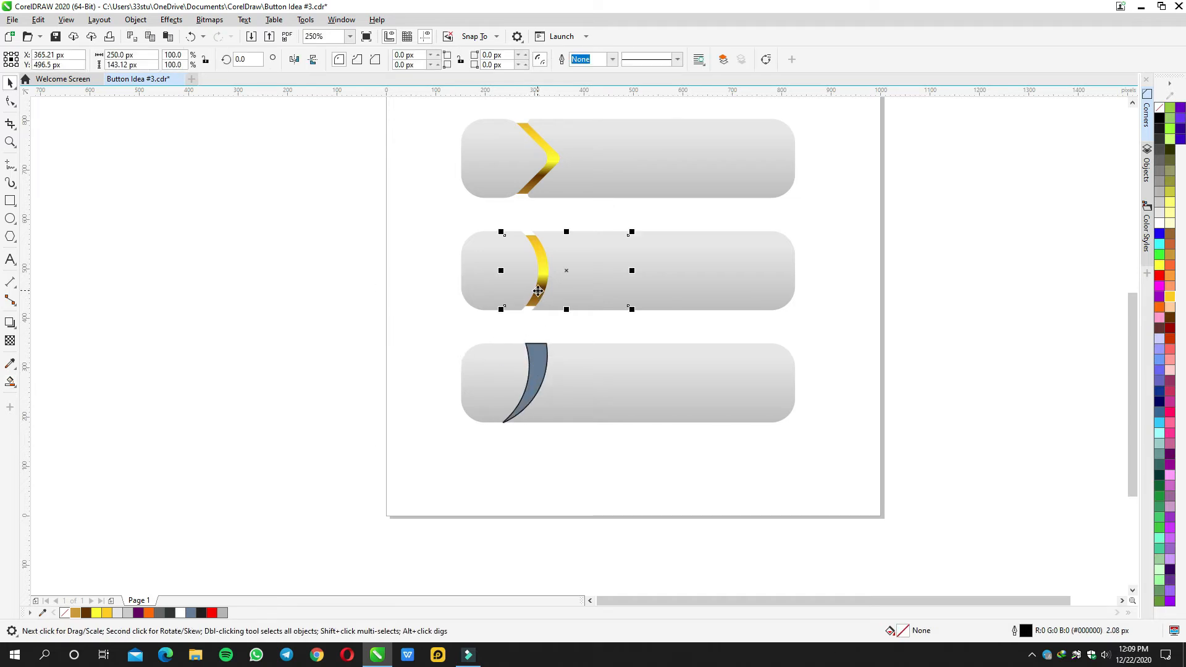
{"action": "left_click_drag", "start_coordinate": [539, 381], "coordinate": [540, 378]}
{"action": "left_click", "coordinate": [541, 365]}
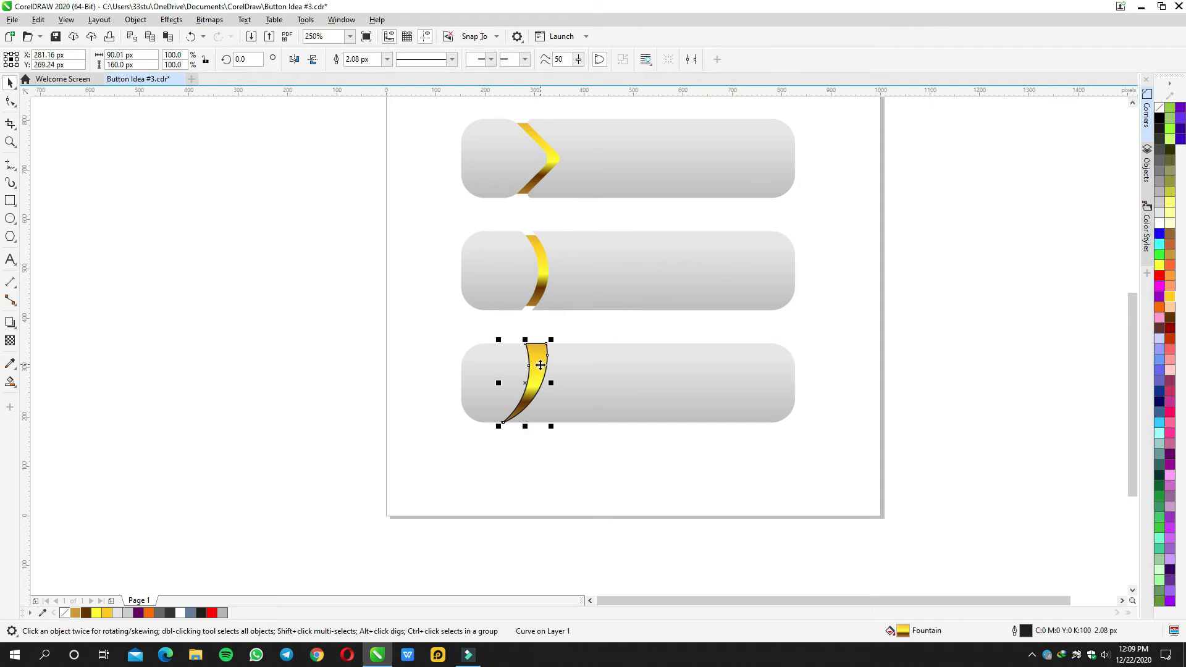
{"action": "right_click", "coordinate": [1158, 110]}
Add an inner shadow to the third button's gold crescent, offset toward its left side
{"action": "key", "text": "F2"}
{"action": "left_click", "coordinate": [532, 365]}
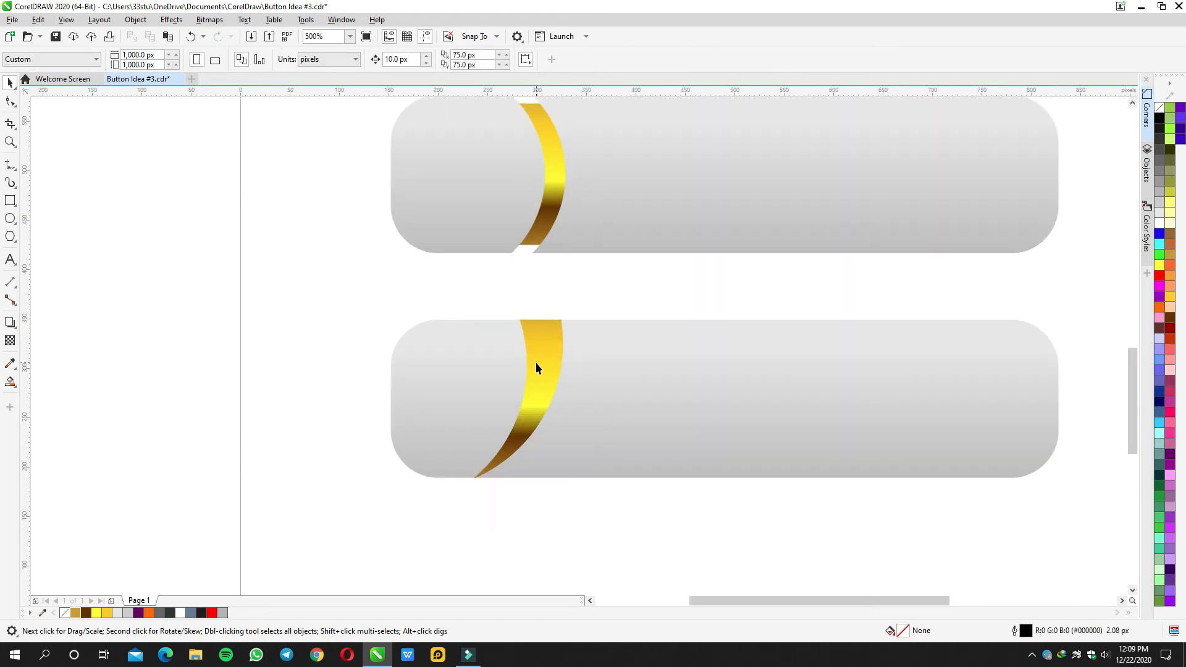
{"action": "left_click", "coordinate": [10, 383]}
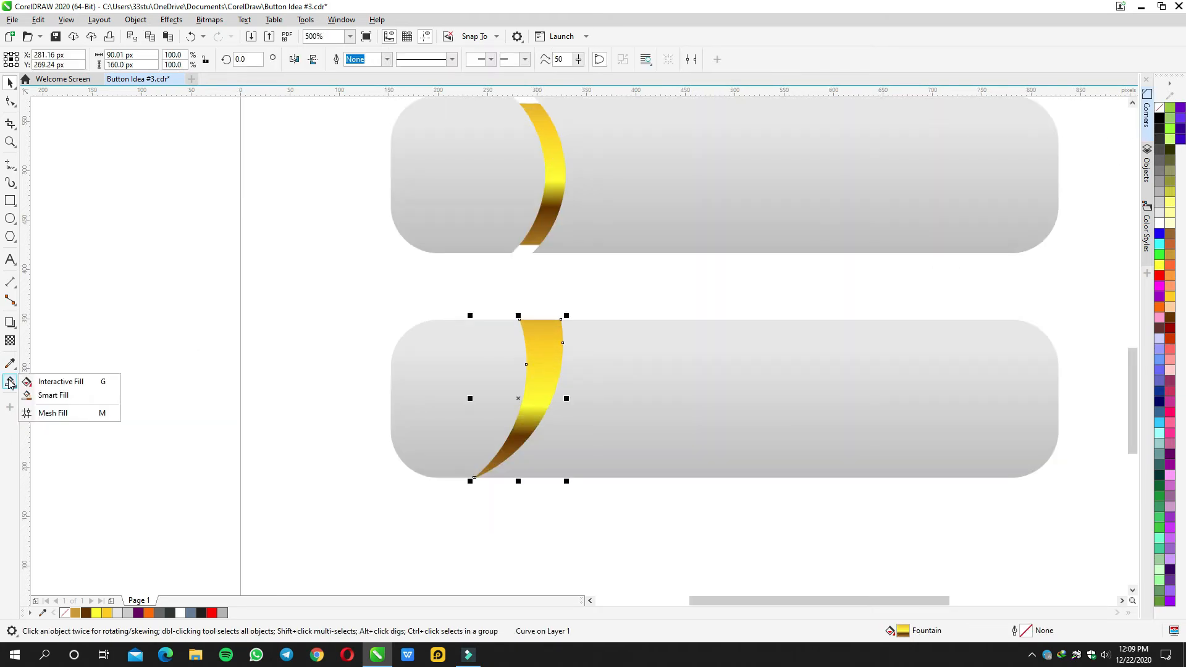
{"action": "mouse_move", "coordinate": [10, 323]}
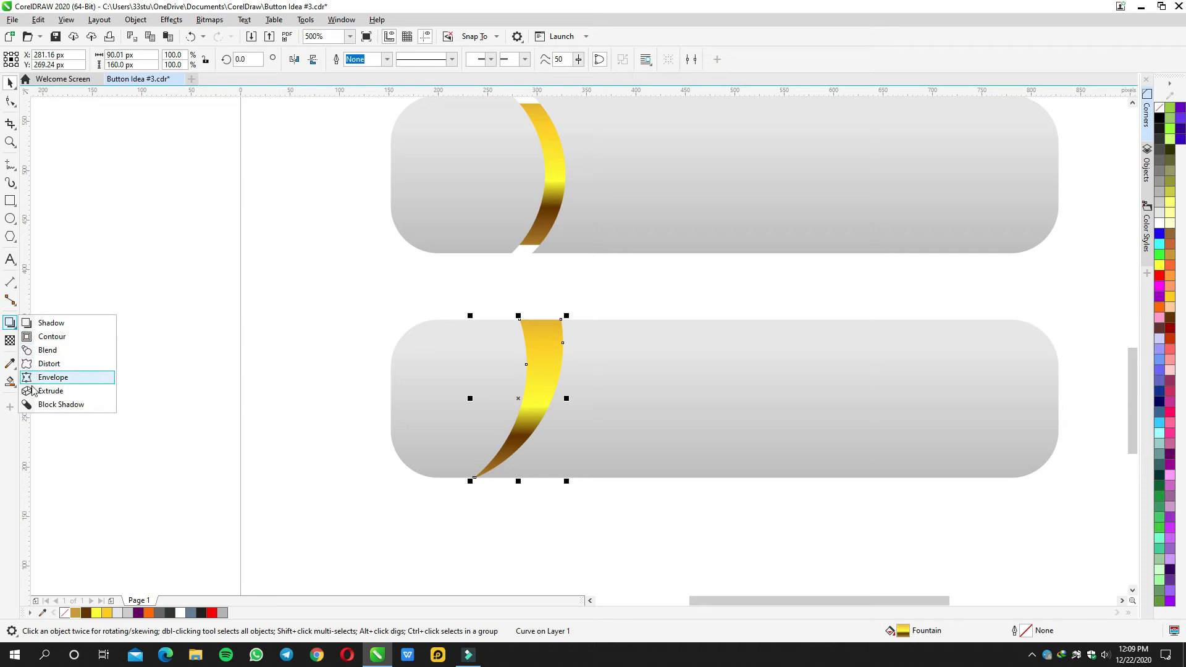
{"action": "left_click", "coordinate": [47, 322]}
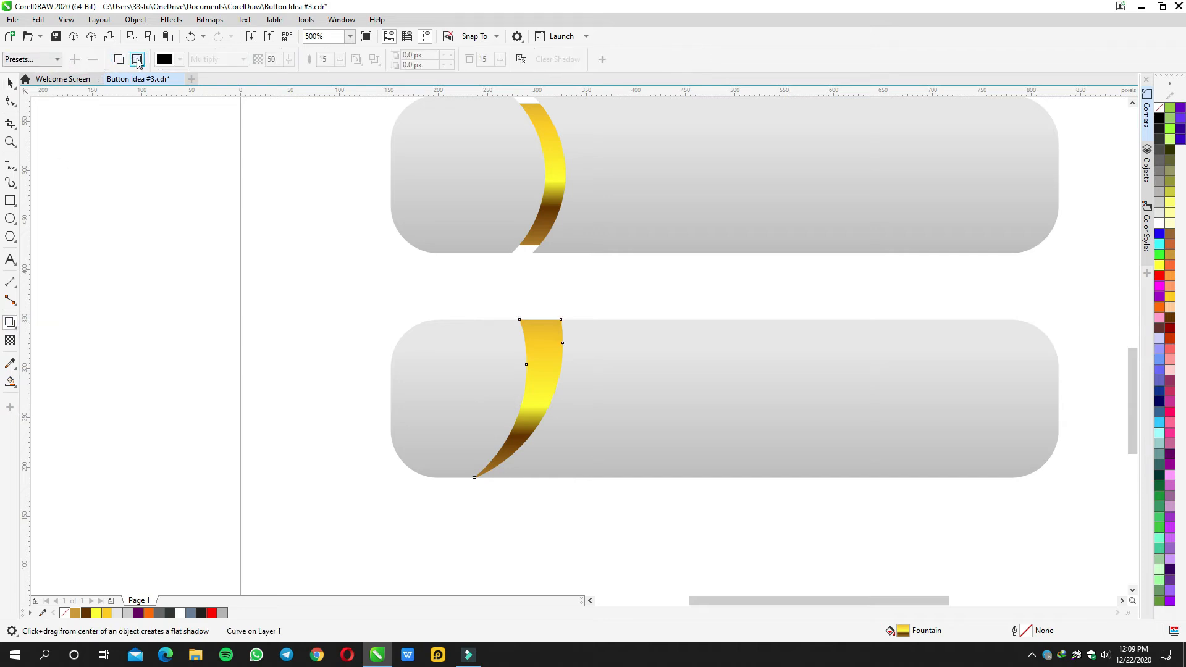
{"action": "left_click_drag", "start_coordinate": [542, 384], "coordinate": [501, 398]}
{"action": "key", "text": "space"}
{"action": "left_click", "coordinate": [498, 287]}
Copy the number 01 from the reference design and center it on the first button's arrow-shaped end piece
{"action": "scroll", "coordinate": [520, 335], "scroll_direction": "down", "scroll_amount": 1}
{"action": "left_click_drag", "start_coordinate": [562, 300], "coordinate": [528, 387]}
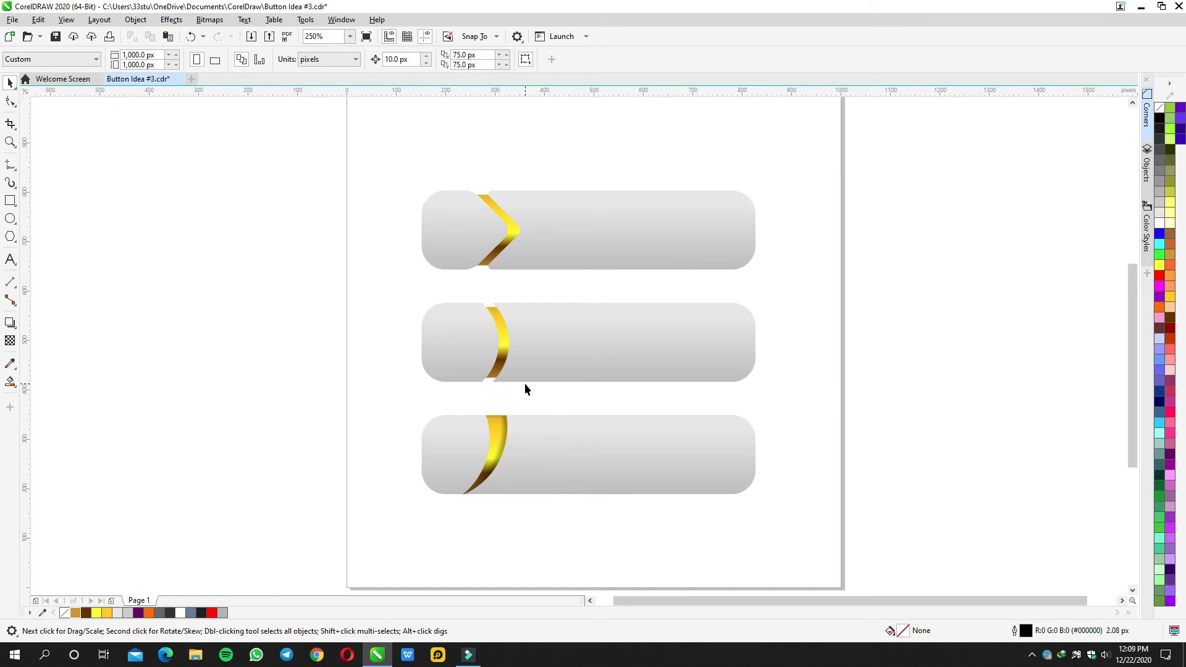
{"action": "scroll", "coordinate": [526, 345], "scroll_direction": "down", "scroll_amount": 2}
{"action": "scroll", "coordinate": [526, 333], "scroll_direction": "up", "scroll_amount": 1}
{"action": "left_click", "coordinate": [488, 274]}
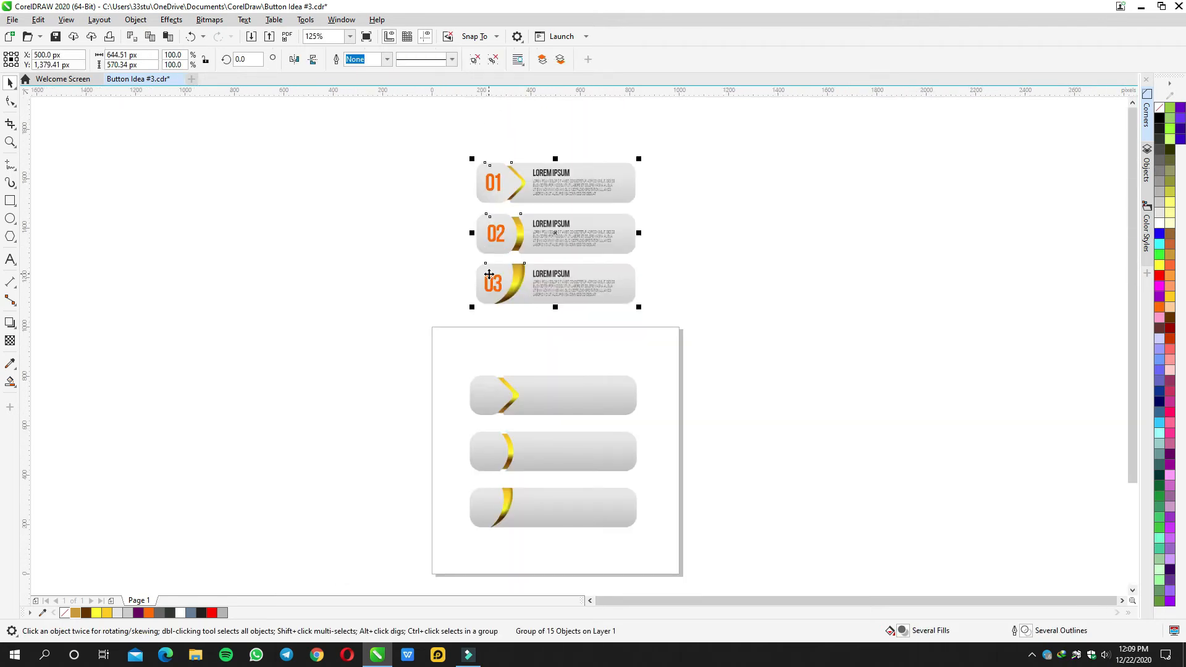
{"action": "left_click", "coordinate": [486, 191], "text": "ctrl"}
{"action": "left_click_drag", "start_coordinate": [486, 182], "coordinate": [498, 271]}
{"action": "right_click", "coordinate": [486, 225]}
{"action": "left_click", "coordinate": [481, 384], "text": "shift"}
{"action": "key", "text": "c"}
{"action": "key", "text": "e"}
{"action": "left_click", "coordinate": [493, 339]}
Copy the number 02 from the reference design and center it on the second button's rounded end piece
{"action": "right_click", "coordinate": [498, 270]}
{"action": "left_click", "coordinate": [479, 440], "text": "shift"}
{"action": "key", "text": "c"}
{"action": "key", "text": "e"}
{"action": "left_click", "coordinate": [447, 328]}
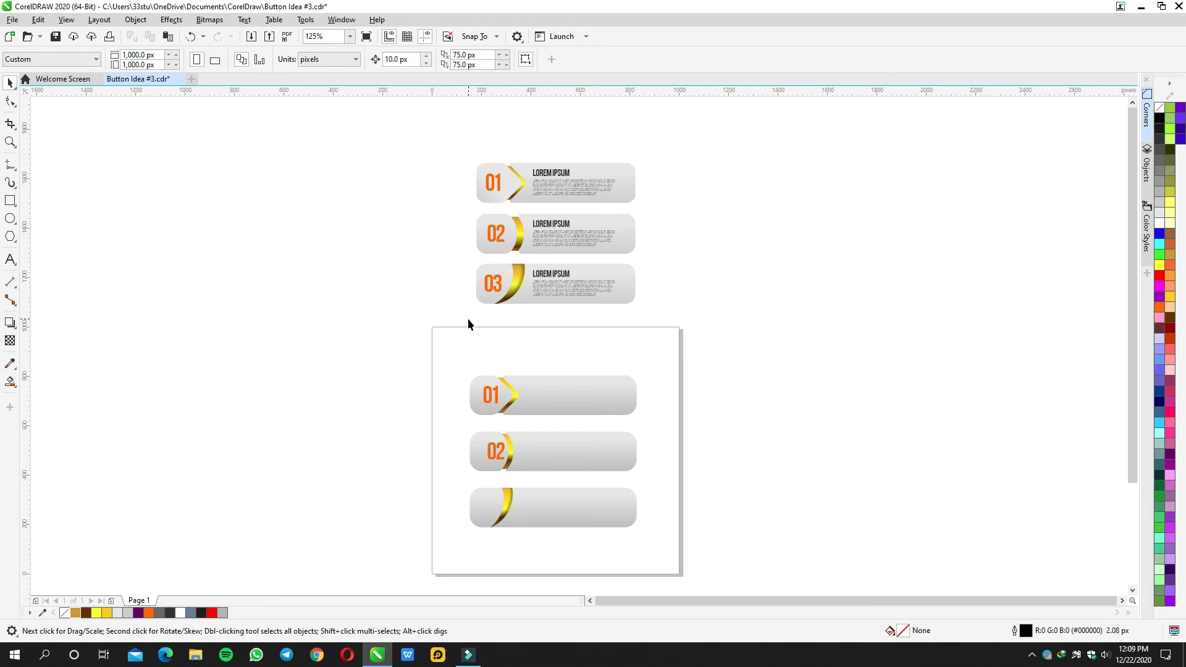
{"action": "key", "text": "ctrl+z"}
{"action": "key", "text": "c"}
{"action": "key", "text": "e"}
{"action": "key", "text": "space"}
{"action": "key", "text": "space"}
Copy the number 03 from the reference design and center it on the third button
{"action": "left_click", "coordinate": [469, 316]}
{"action": "left_click_drag", "start_coordinate": [498, 283], "coordinate": [499, 301]}
{"action": "right_click", "coordinate": [499, 301]}
{"action": "left_click", "coordinate": [480, 500], "text": "shift"}
{"action": "key", "text": "c"}
{"action": "key", "text": "e"}
{"action": "left_click", "coordinate": [433, 440]}
Move the number 03 to the third button's left end and center it horizontally with the number 02
{"action": "left_click_drag", "start_coordinate": [545, 508], "coordinate": [479, 508]}
{"action": "left_click", "coordinate": [491, 455], "text": "shift"}
{"action": "key", "text": "c"}
{"action": "left_click", "coordinate": [432, 449]}
Copy the LOREM IPSUM heading and paragraph from the reference design onto each of the three buttons, centered vertically
{"action": "left_click_drag", "start_coordinate": [543, 180], "coordinate": [539, 452]}
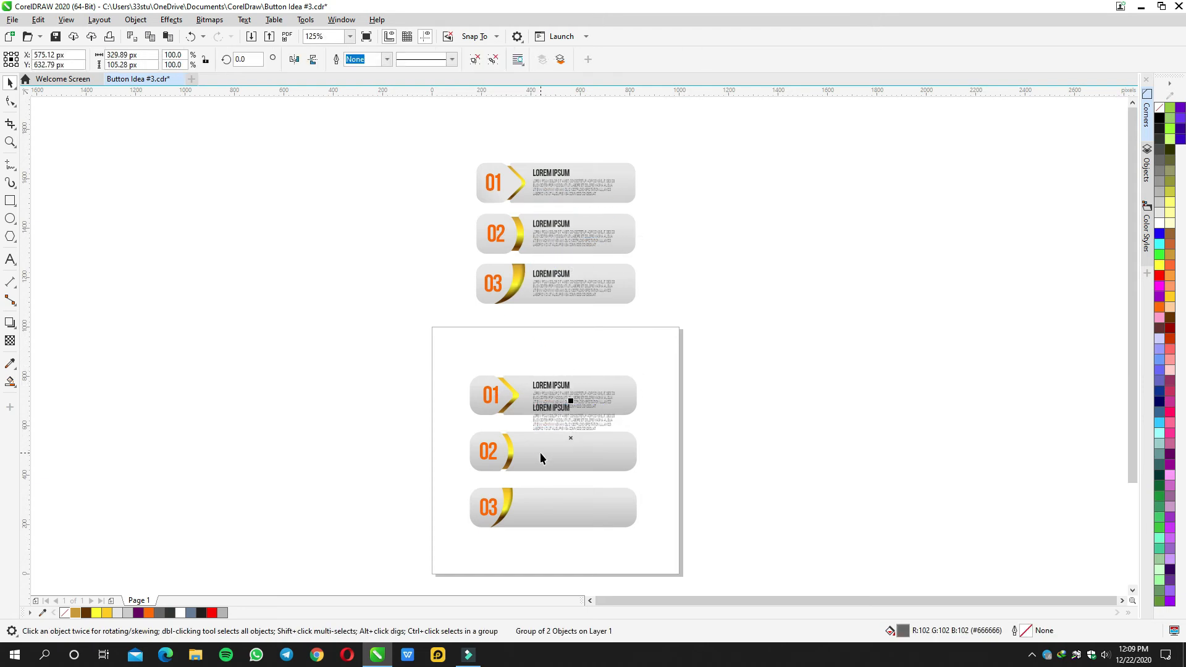
{"action": "left_click_drag", "start_coordinate": [644, 448], "coordinate": [580, 418]}
{"action": "left_click", "coordinate": [565, 448], "text": "shift"}
{"action": "key", "text": "e"}
{"action": "left_click", "coordinate": [677, 441]}
Recolor the numbers 01, 02 and 03 on the page's three buttons dark gray
{"action": "scroll", "coordinate": [444, 383], "scroll_direction": "up", "scroll_amount": 2}
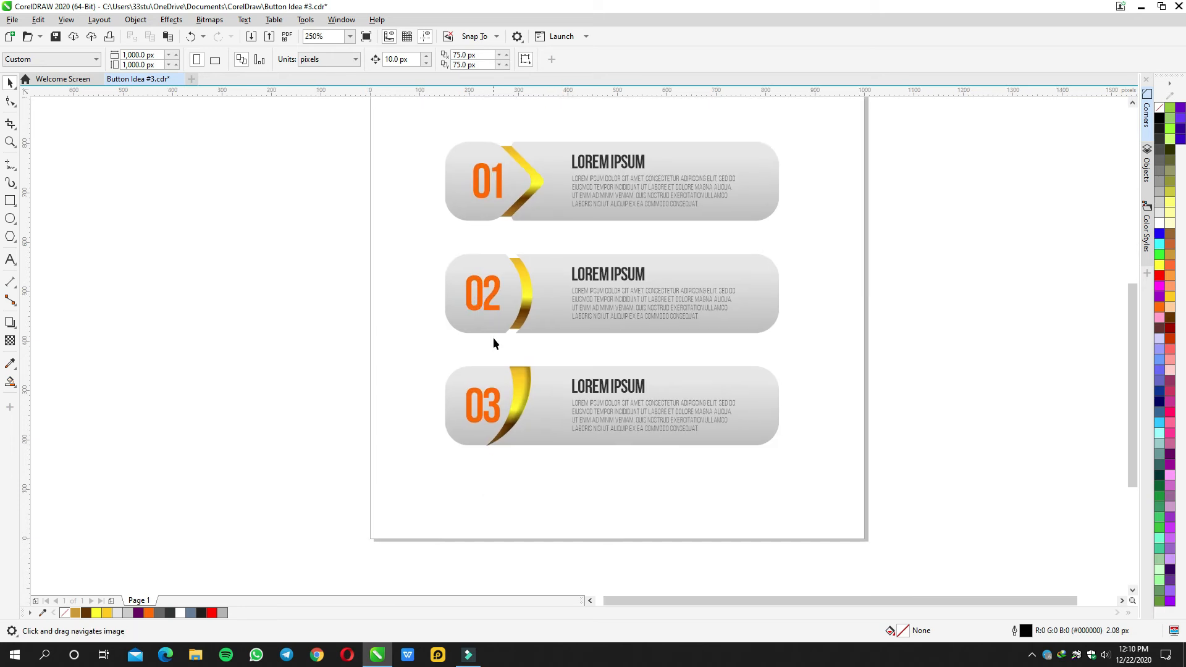
{"action": "scroll", "coordinate": [492, 337], "scroll_direction": "up", "scroll_amount": 2}
{"action": "scroll", "coordinate": [478, 332], "scroll_direction": "down", "scroll_amount": 2}
{"action": "left_click_drag", "start_coordinate": [521, 400], "coordinate": [522, 399]}
{"action": "scroll", "coordinate": [484, 298], "scroll_direction": "up", "scroll_amount": 2}
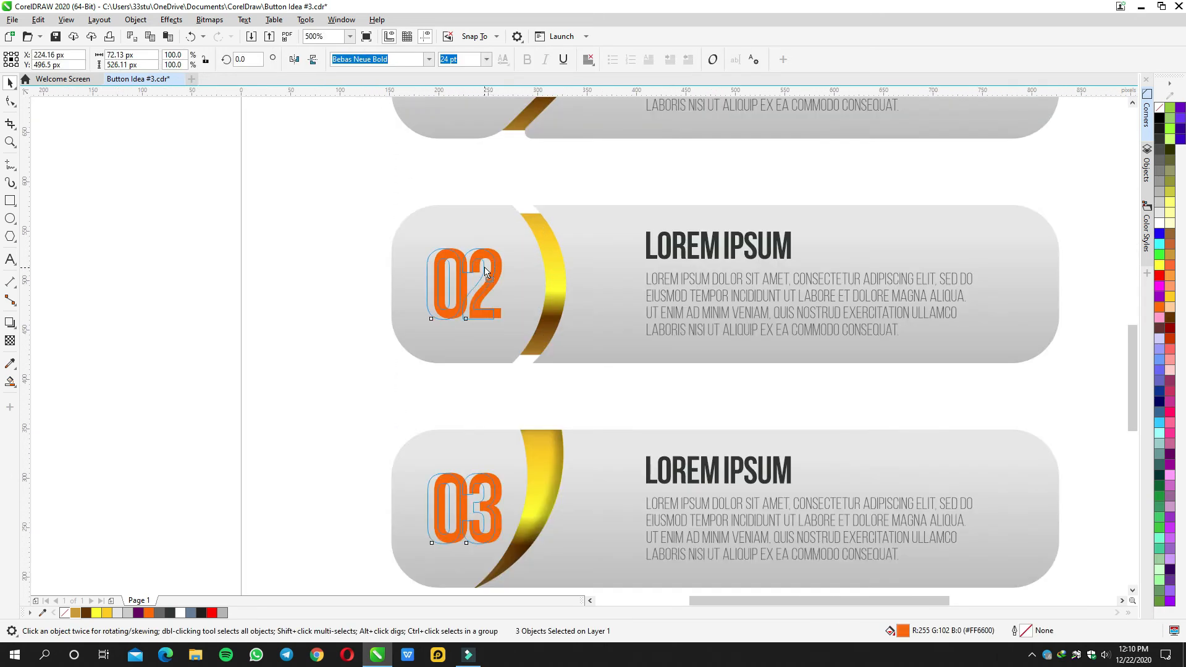
{"action": "scroll", "coordinate": [492, 267], "scroll_direction": "down", "scroll_amount": 2}
{"action": "left_click", "coordinate": [1159, 139]}
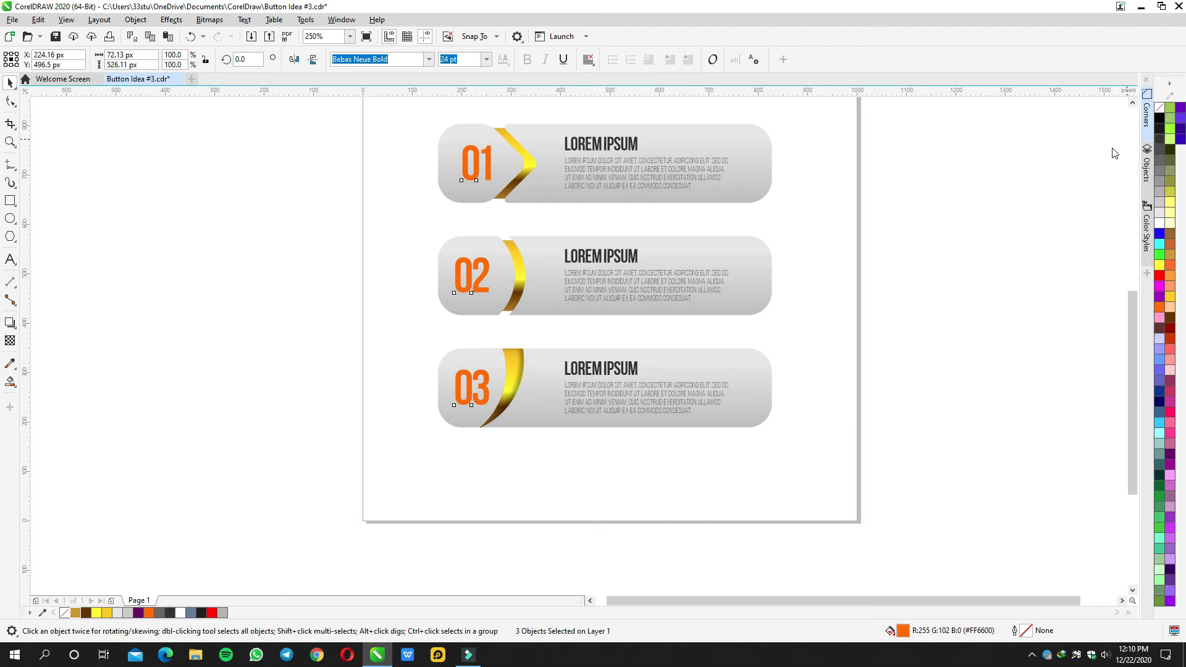
{"action": "left_click", "coordinate": [879, 281]}
Create a page-sized 1,000 by 1,000 px rectangle behind the buttons and fill it with black
{"action": "left_click_drag", "start_coordinate": [876, 283], "coordinate": [860, 359]}
{"action": "double_click", "coordinate": [9, 201]}
{"action": "left_click", "coordinate": [1159, 118]}
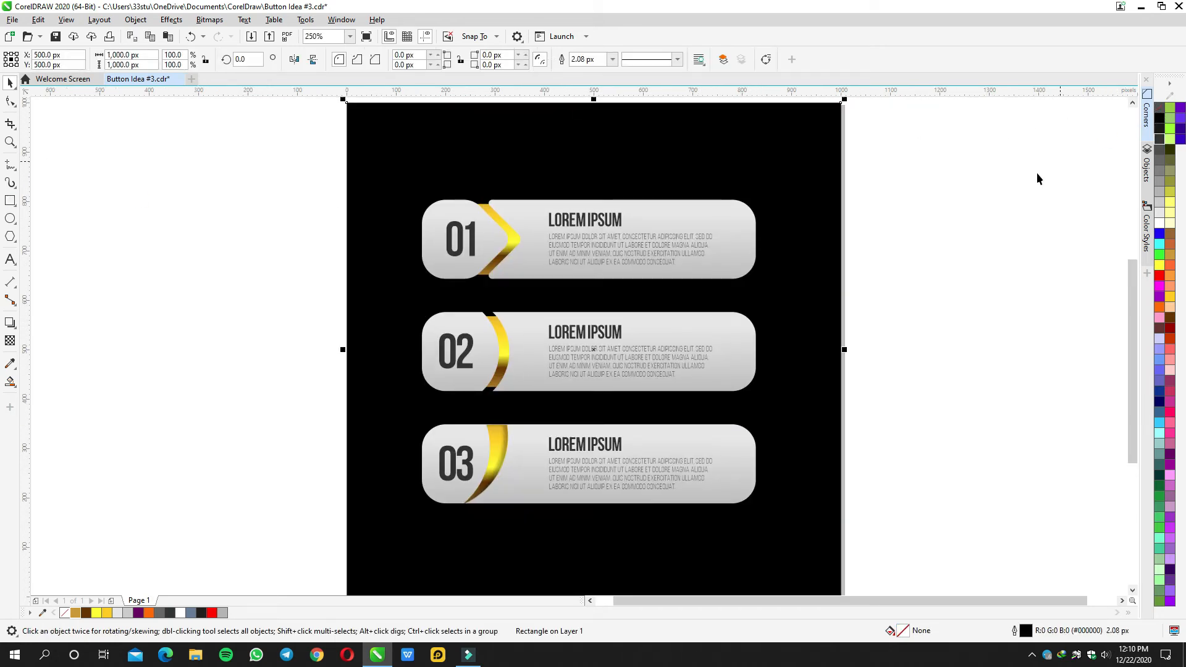
{"action": "left_click", "coordinate": [1030, 177]}
Group all objects of the three buttons and center the group on the page
{"action": "scroll", "coordinate": [791, 190], "scroll_direction": "down", "scroll_amount": 2}
{"action": "left_click_drag", "start_coordinate": [497, 173], "coordinate": [803, 374]}
{"action": "key", "text": "ctrl+g"}
{"action": "key", "text": "p"}
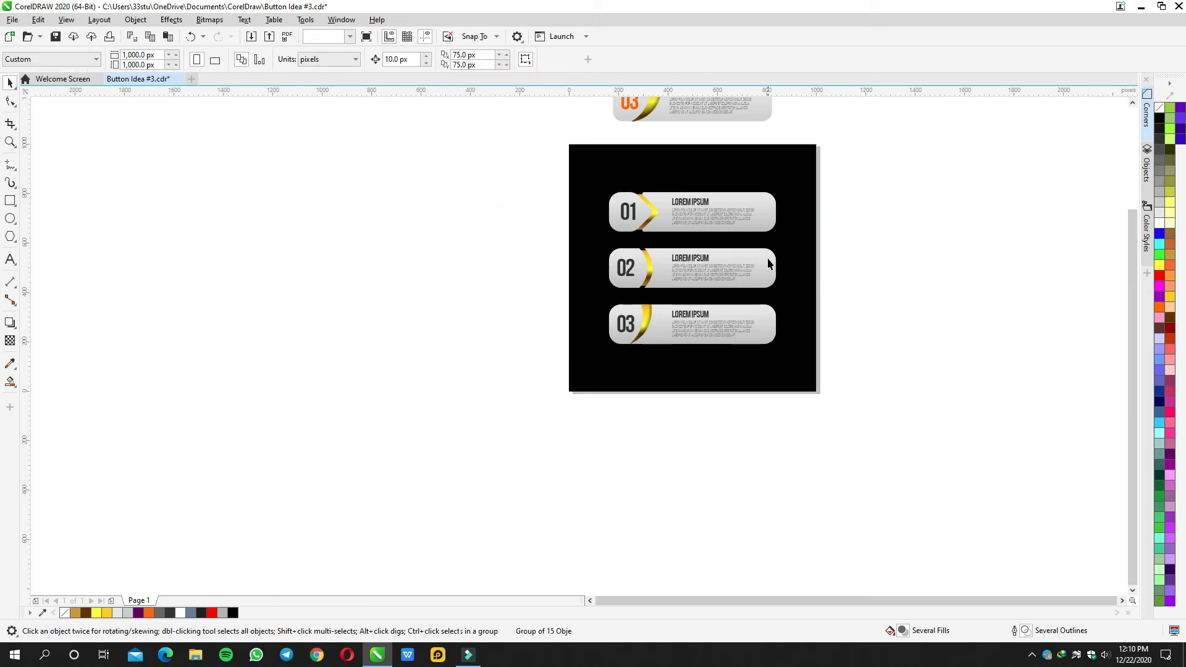
{"action": "scroll", "coordinate": [768, 264], "scroll_direction": "up", "scroll_amount": 2}
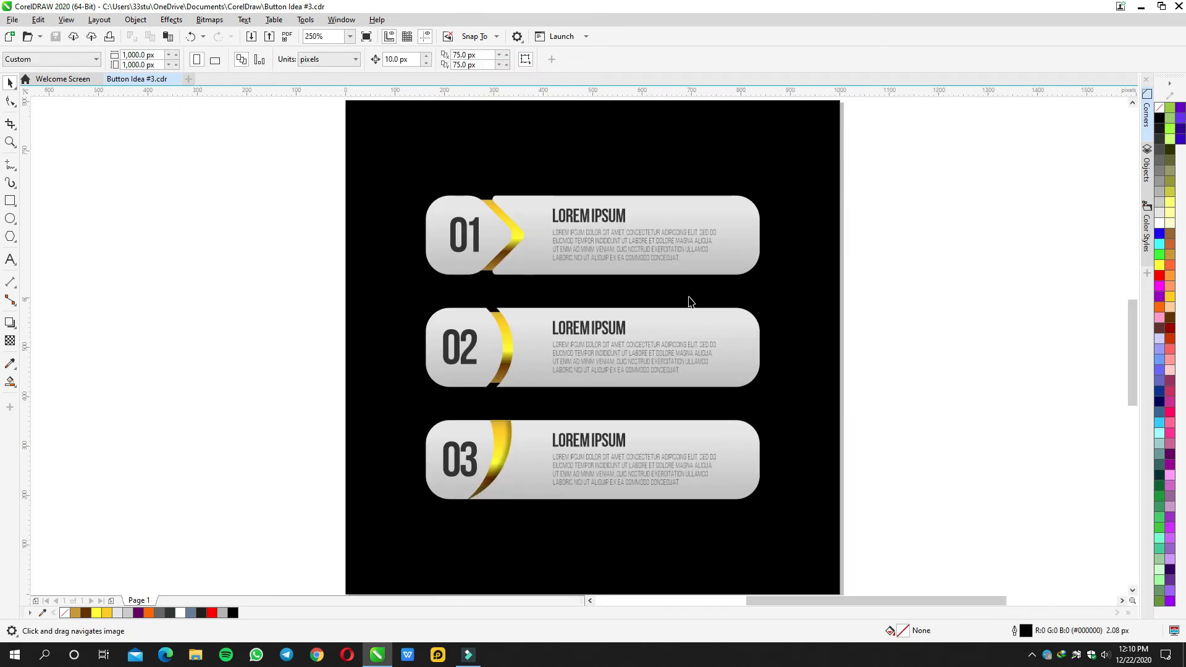
Draw a closed angular shape about 25 by 63 px around the tip of the first button's golden arrow with the Pen tool
{"action": "scroll", "coordinate": [689, 303], "scroll_direction": "up", "scroll_amount": 2}
{"action": "scroll", "coordinate": [446, 333], "scroll_direction": "down", "scroll_amount": 2}
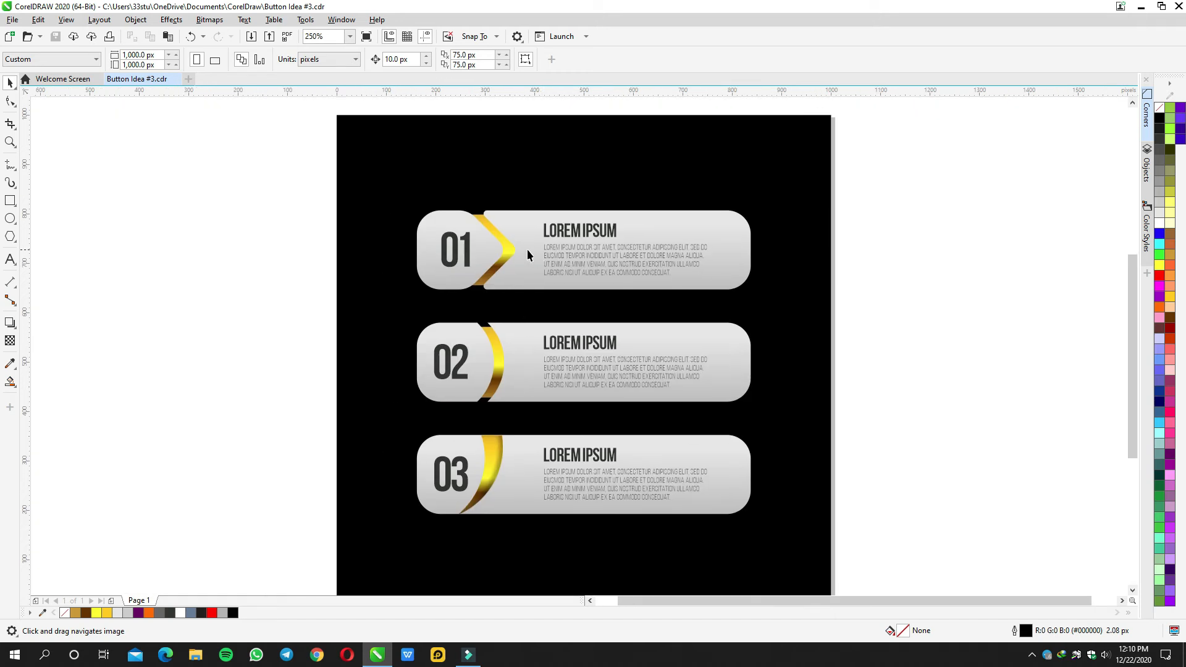
{"action": "scroll", "coordinate": [537, 248], "scroll_direction": "up", "scroll_amount": 4}
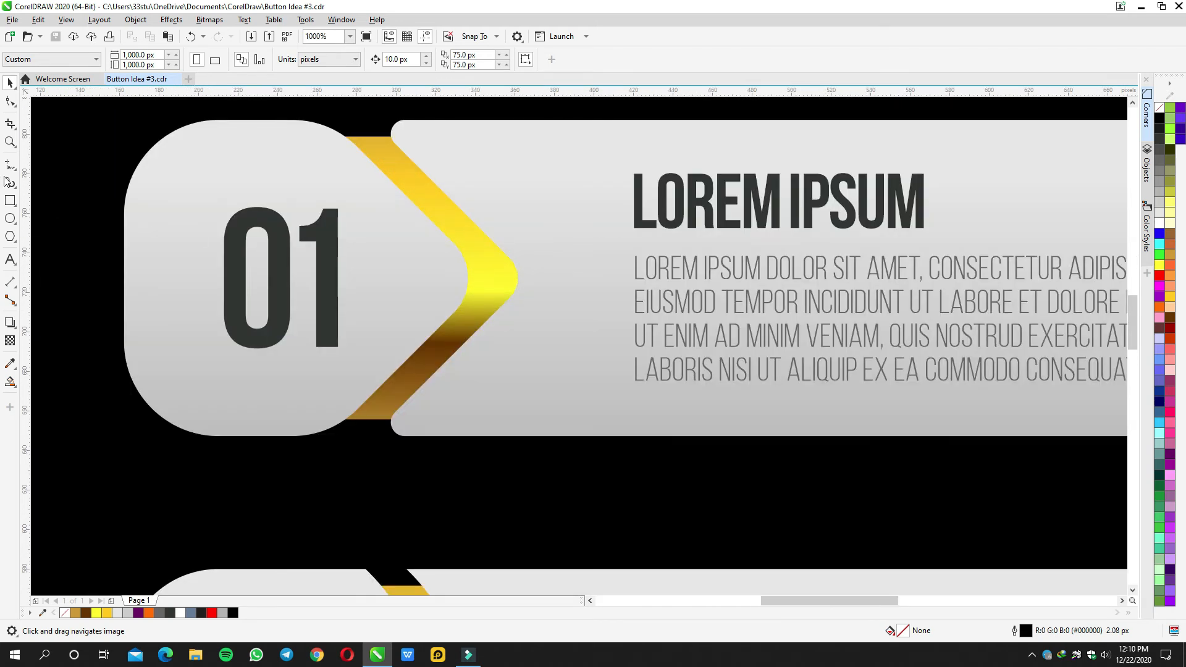
{"action": "left_click", "coordinate": [12, 170]}
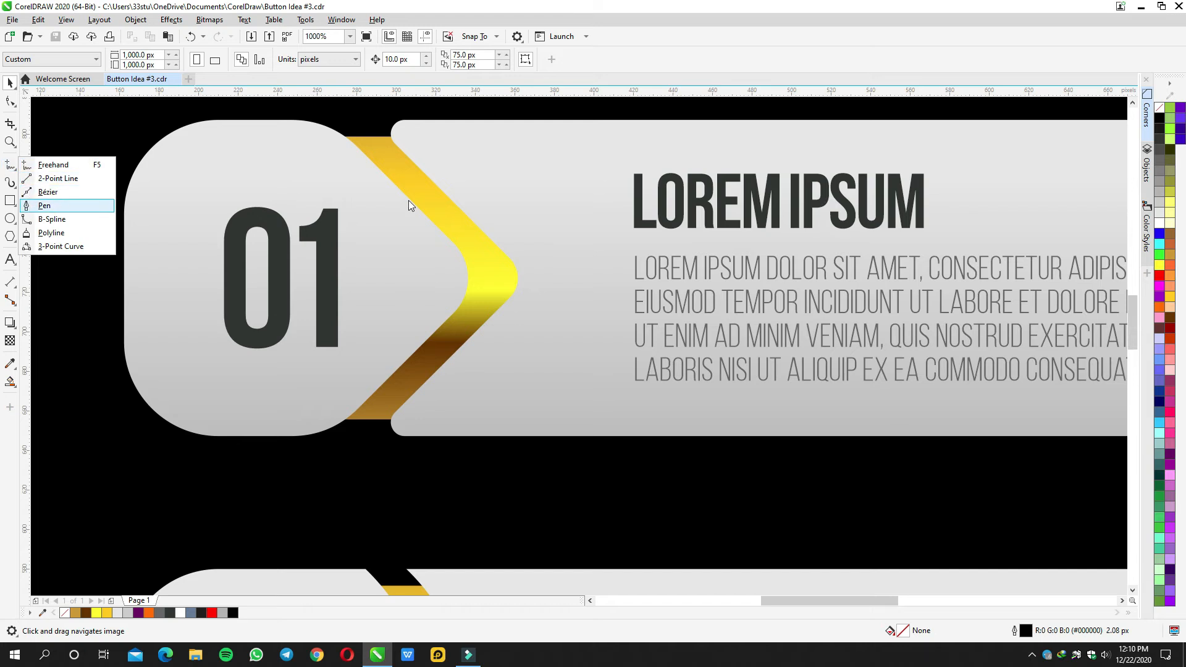
{"action": "left_click", "coordinate": [50, 201]}
{"action": "left_click", "coordinate": [476, 215]}
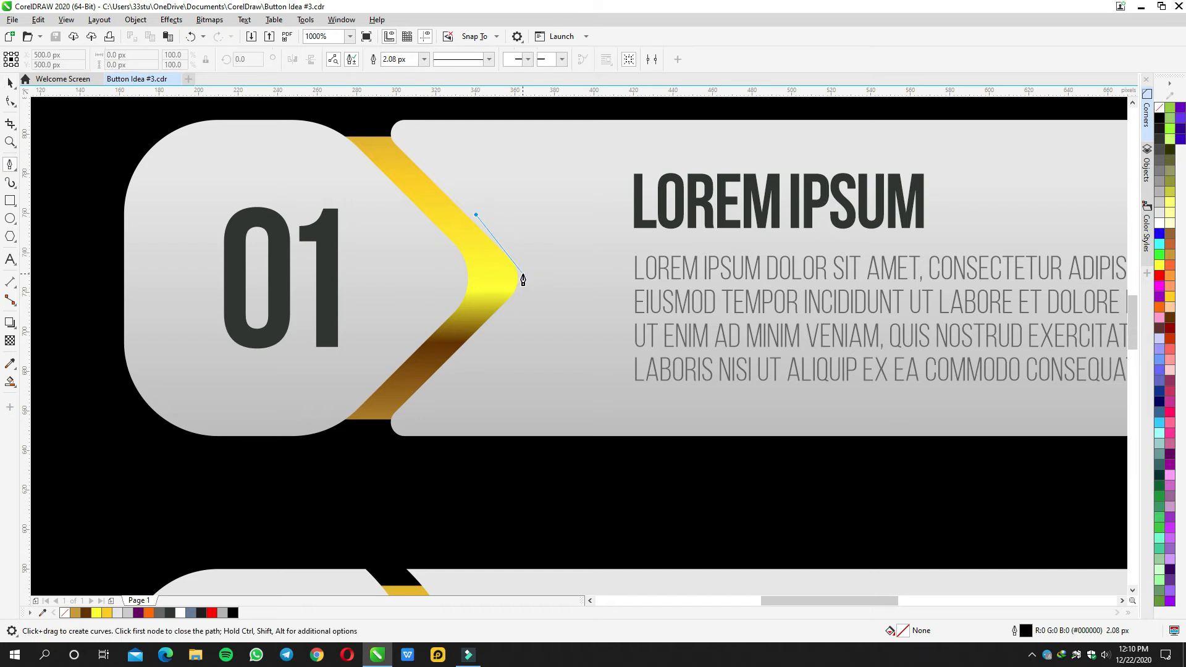
{"action": "left_click", "coordinate": [522, 274]}
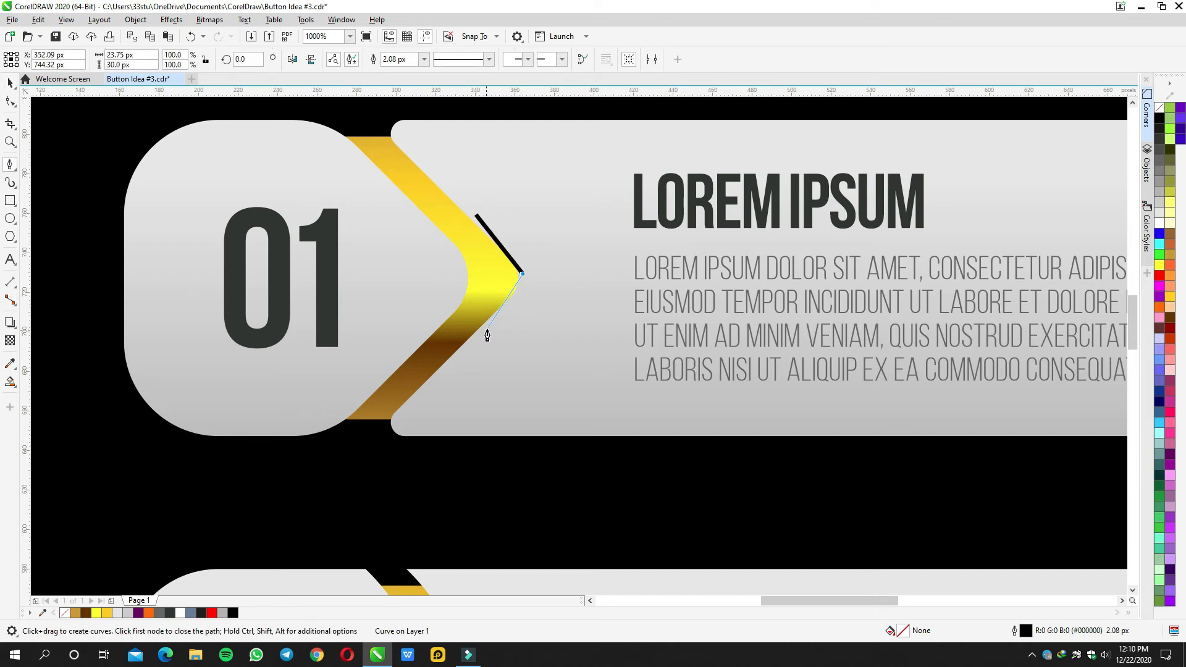
{"action": "left_click", "coordinate": [522, 284]}
{"action": "left_click", "coordinate": [474, 339]}
{"action": "left_click", "coordinate": [505, 280]}
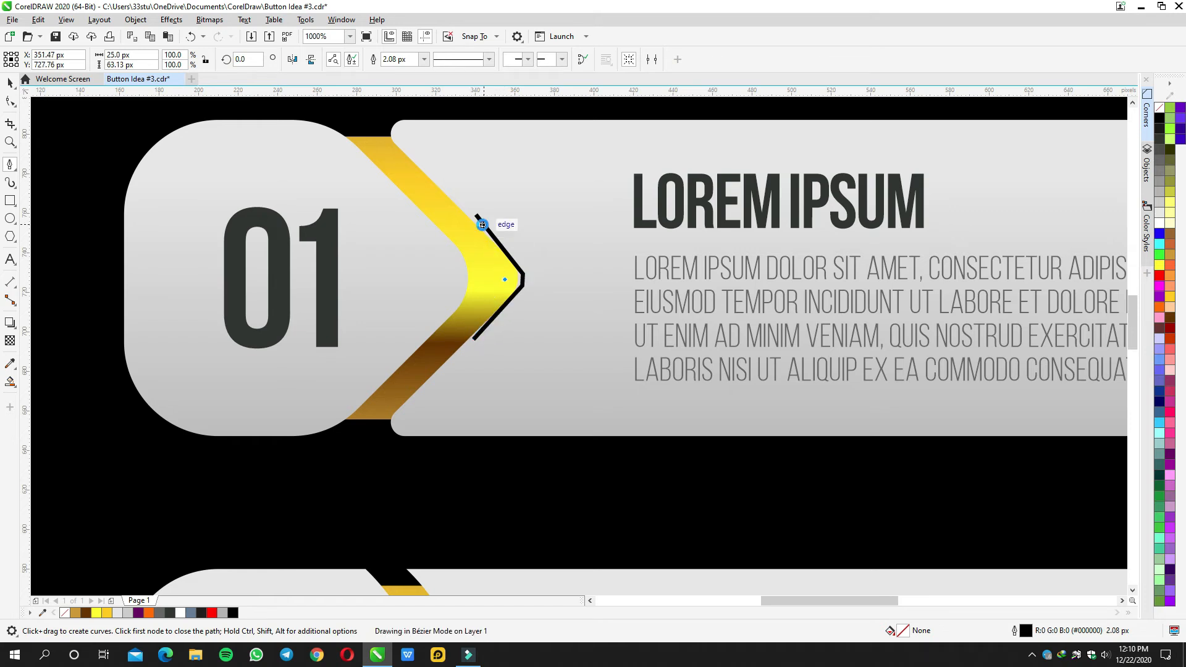
{"action": "left_click", "coordinate": [476, 215]}
Shift the drawn shape's upper node inward onto the golden arrow, then fill the shape with yellow and remove its outline
{"action": "key", "text": "space"}
{"action": "key", "text": "F10"}
{"action": "left_click_drag", "start_coordinate": [475, 215], "coordinate": [467, 216]}
{"action": "key", "text": "space"}
{"action": "left_click", "coordinate": [1159, 265]}
{"action": "right_click", "coordinate": [1159, 107]}
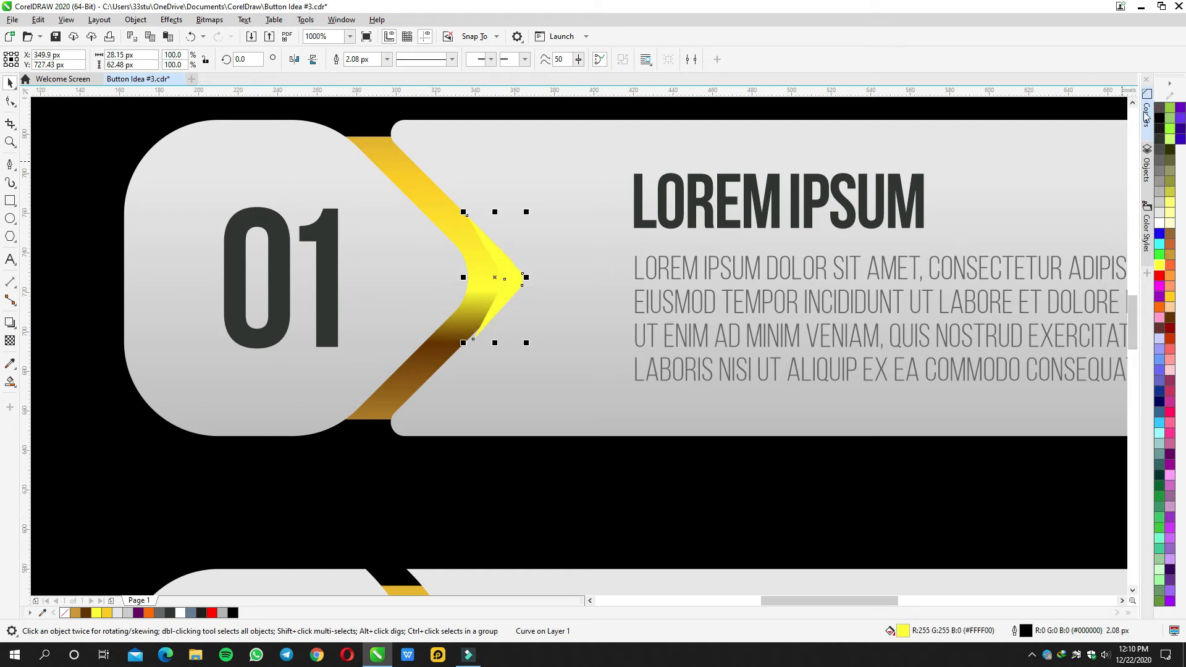
Apply a Gaussian Blur with a 3.6-pixel radius to the yellow shape on the first button's arrow
{"action": "left_click", "coordinate": [173, 21]}
{"action": "mouse_move", "coordinate": [186, 94]}
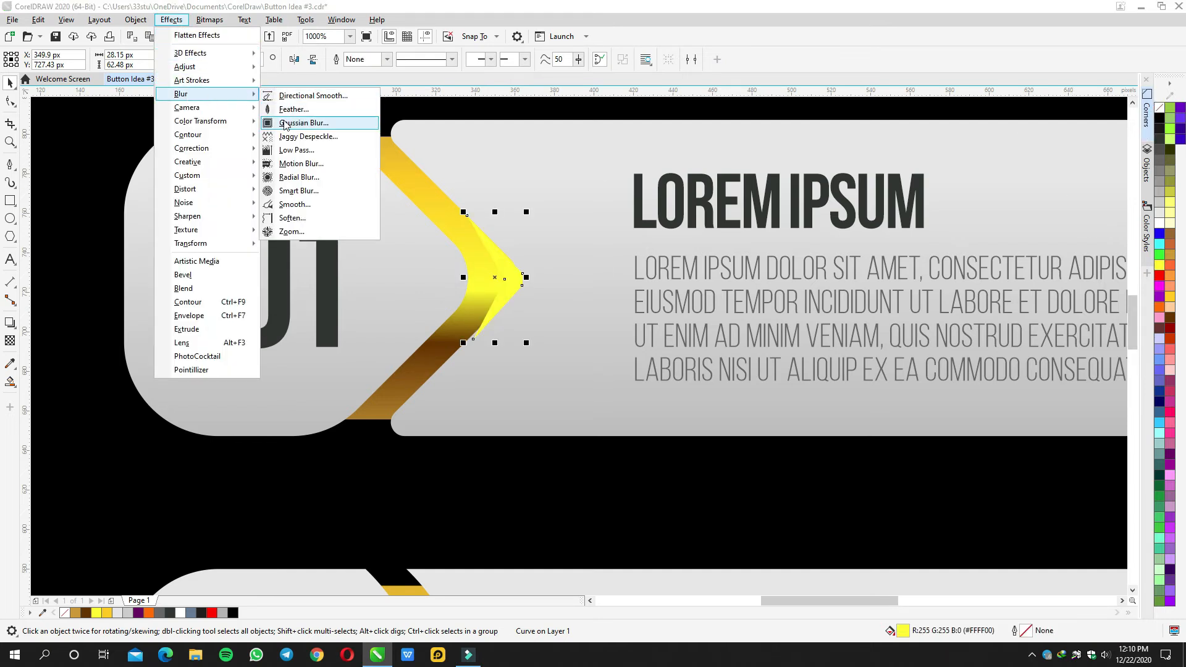
{"action": "left_click", "coordinate": [286, 123]}
{"action": "left_click_drag", "start_coordinate": [530, 280], "coordinate": [694, 309]}
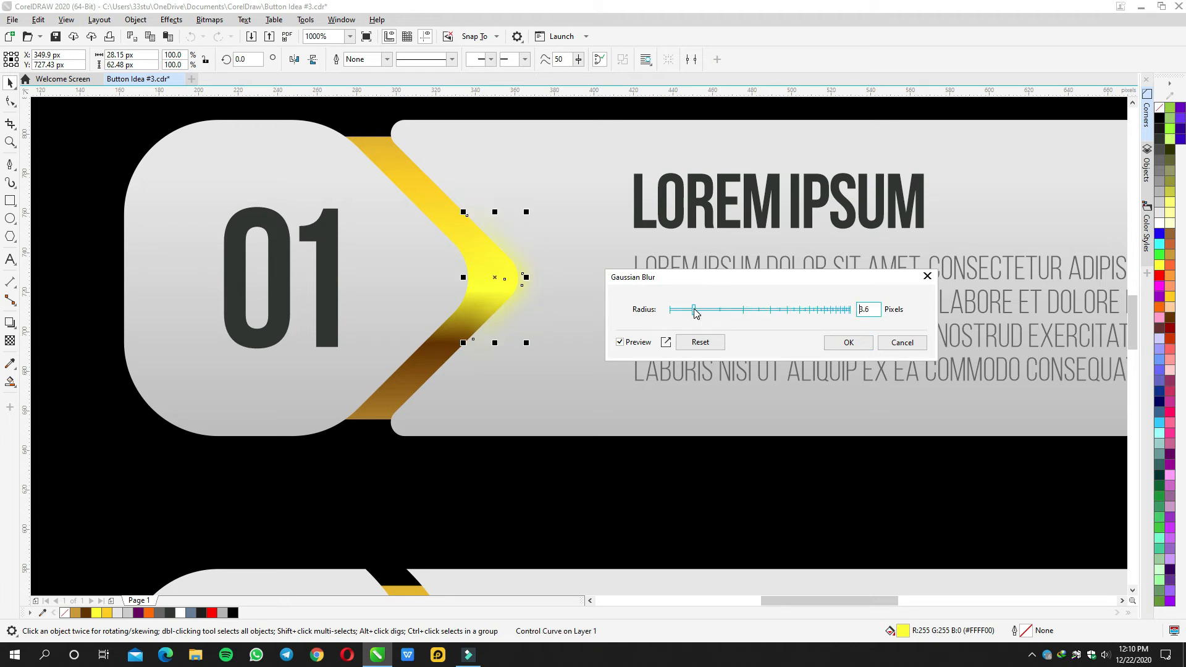
{"action": "left_click", "coordinate": [846, 342]}
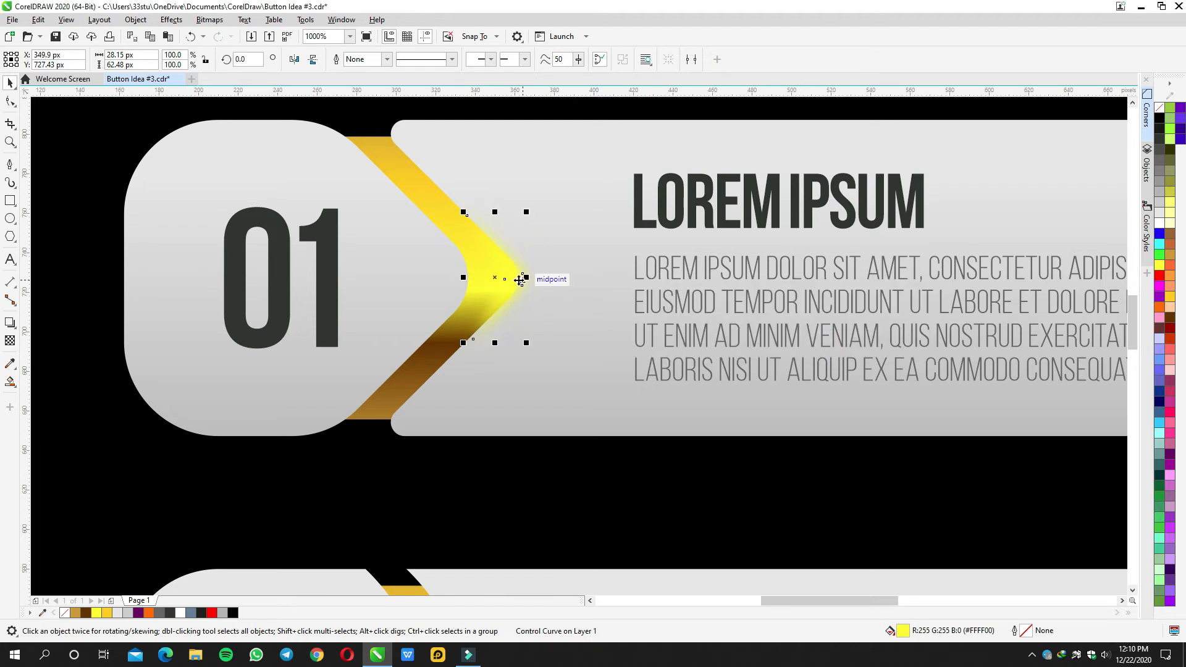
{"action": "scroll", "coordinate": [518, 280], "scroll_direction": "down", "scroll_amount": 2}
{"action": "left_click", "coordinate": [204, 256]}
Copy the blurred yellow glow onto the middle of the second button's golden curve
{"action": "left_click_drag", "start_coordinate": [514, 300], "coordinate": [578, 257]}
{"action": "scroll", "coordinate": [598, 243], "scroll_direction": "up", "scroll_amount": 1}
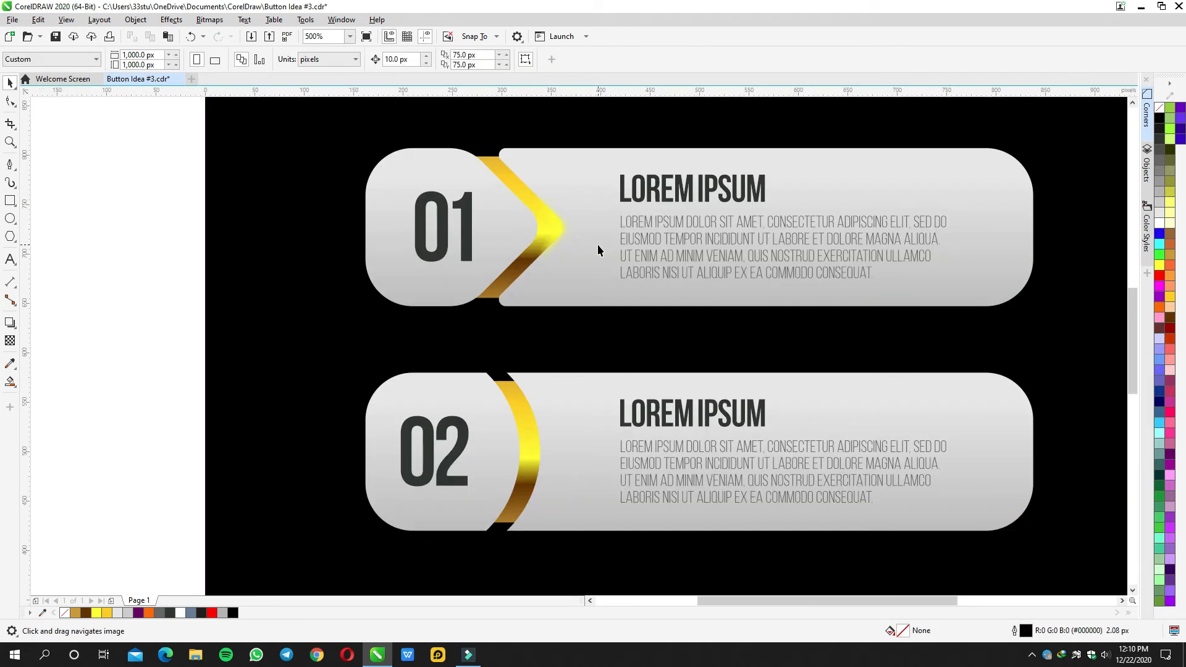
{"action": "scroll", "coordinate": [598, 243], "scroll_direction": "down", "scroll_amount": 1}
{"action": "left_click", "coordinate": [558, 341]}
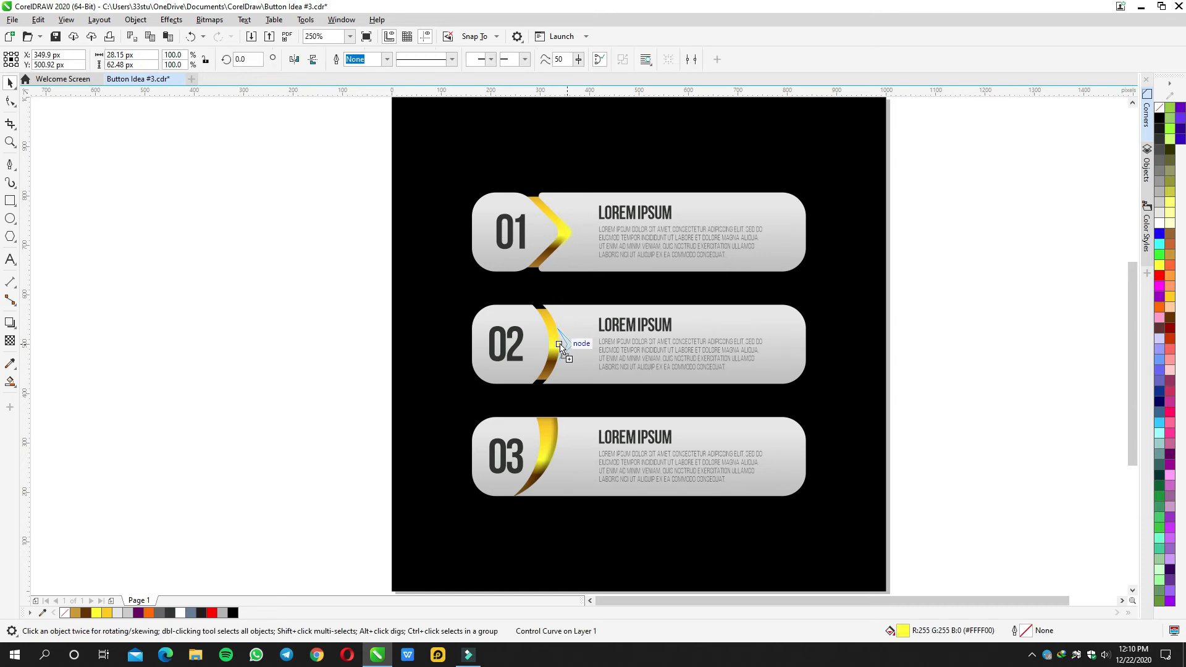
{"action": "scroll", "coordinate": [561, 347], "scroll_direction": "up", "scroll_amount": 2}
{"action": "left_click", "coordinate": [542, 346]}
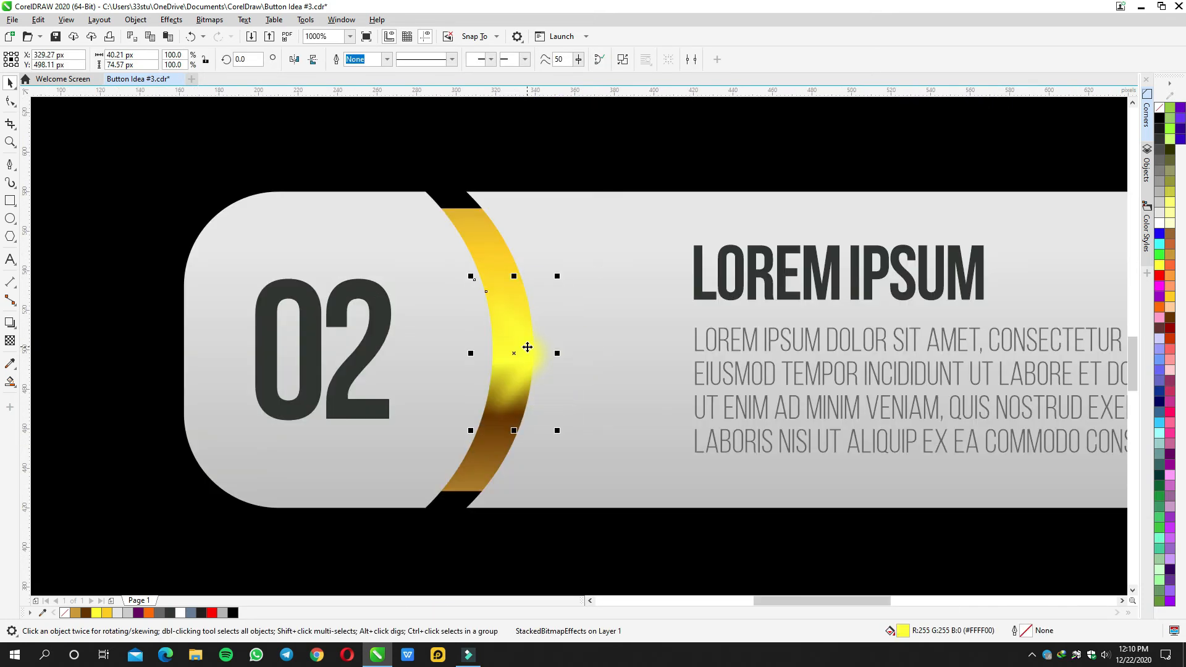
Reshape the second button's glow by moving its upper and lower end nodes outward along the golden curve
{"action": "key", "text": "F10"}
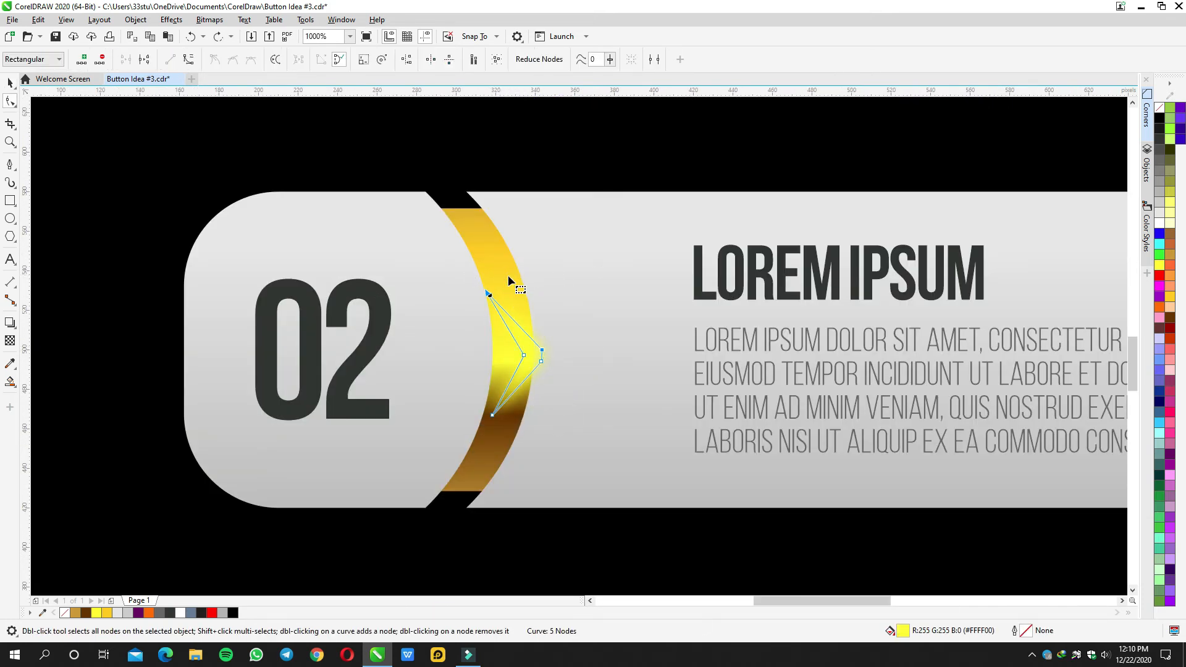
{"action": "left_click_drag", "start_coordinate": [485, 291], "coordinate": [513, 256]}
{"action": "left_click_drag", "start_coordinate": [493, 415], "coordinate": [513, 442]}
{"action": "key", "text": "space"}
{"action": "scroll", "coordinate": [535, 386], "scroll_direction": "down", "scroll_amount": 1}
{"action": "scroll", "coordinate": [535, 384], "scroll_direction": "down", "scroll_amount": 1}
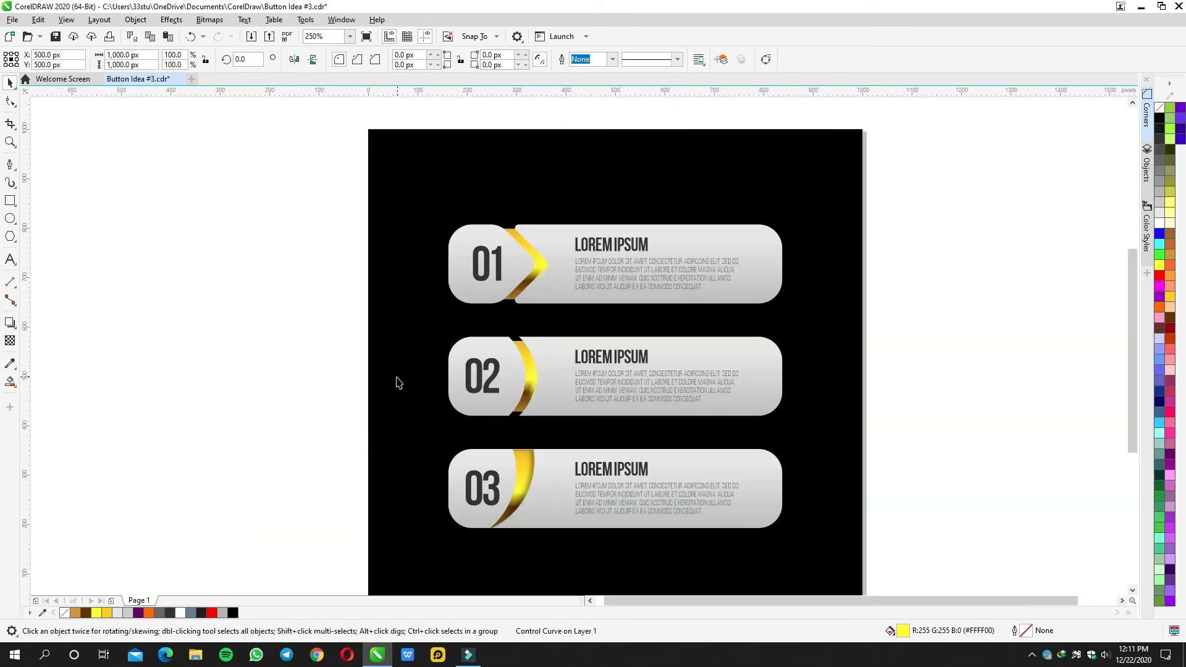
{"action": "left_click", "coordinate": [397, 378]}
{"action": "left_click_drag", "start_coordinate": [324, 382], "coordinate": [323, 309]}
{"action": "left_click", "coordinate": [324, 310]}
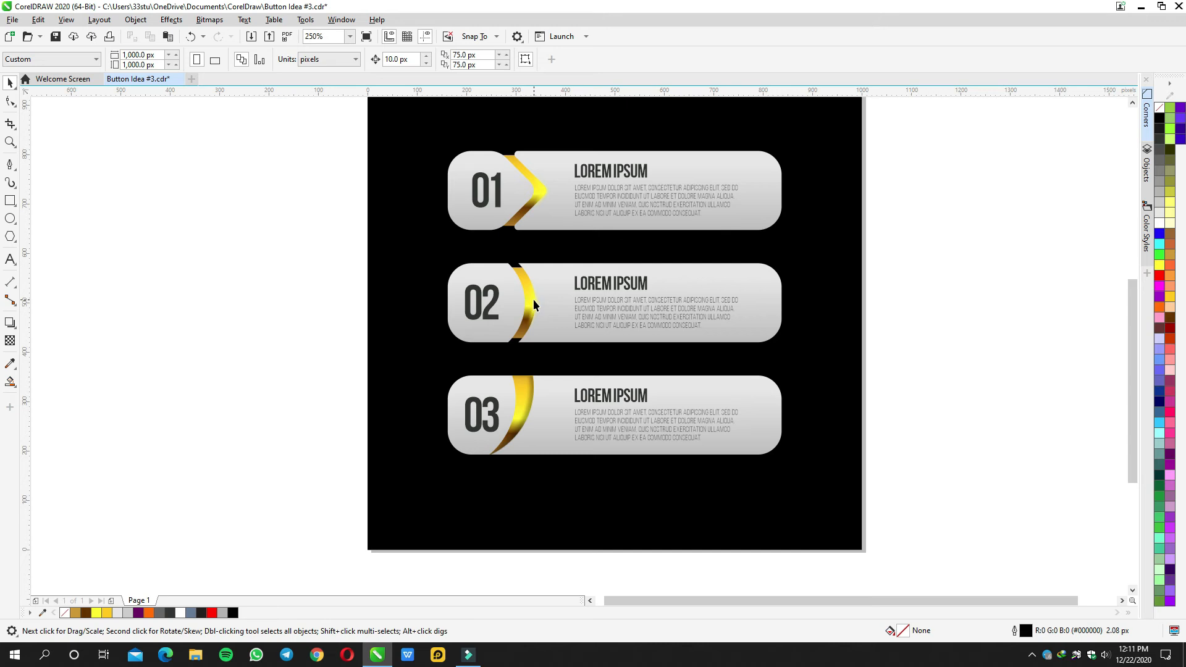
Copy the yellow glow to the third button and mirror it onto the inner edge of the golden curve
{"action": "left_click", "coordinate": [513, 398]}
{"action": "scroll", "coordinate": [509, 394], "scroll_direction": "up", "scroll_amount": 2}
{"action": "left_click", "coordinate": [312, 59]}
{"action": "scroll", "coordinate": [473, 307], "scroll_direction": "down", "scroll_amount": 1}
{"action": "left_click_drag", "start_coordinate": [522, 360], "coordinate": [503, 361]}
Reshape the third button's glow so its lower end follows the golden curve's inner edge, and save the document
{"action": "key", "text": "F10"}
{"action": "left_click_drag", "start_coordinate": [506, 264], "coordinate": [506, 265]}
{"action": "left_click_drag", "start_coordinate": [517, 457], "coordinate": [463, 455]}
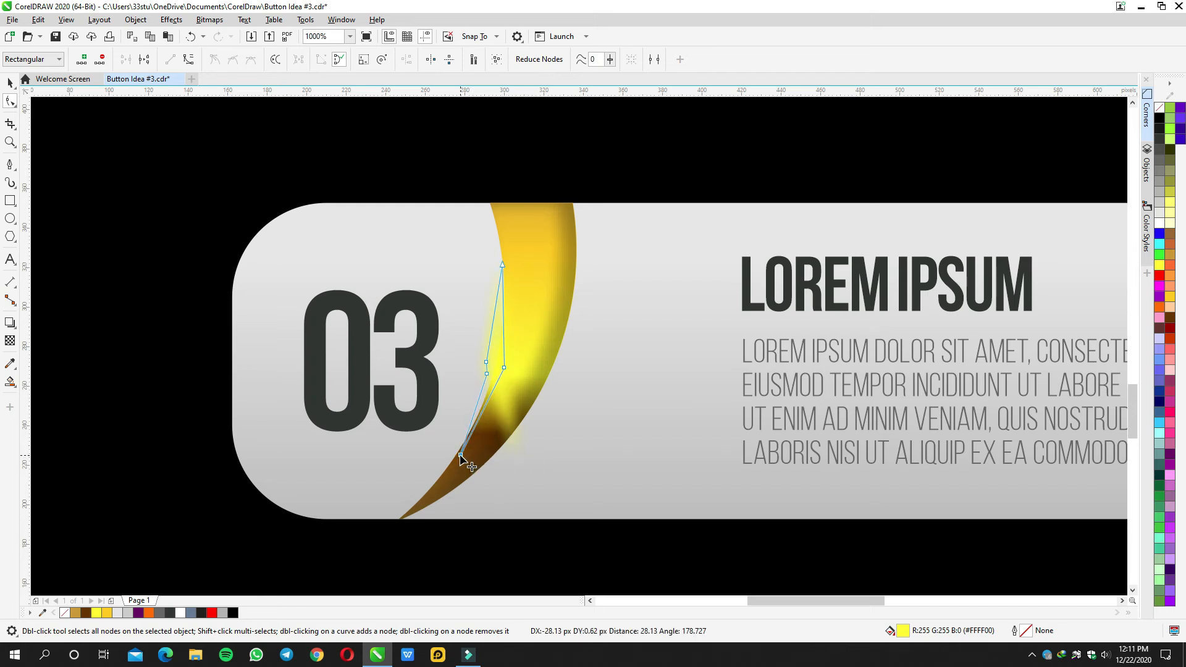
{"action": "key", "text": "space"}
{"action": "scroll", "coordinate": [476, 417], "scroll_direction": "down", "scroll_amount": 2}
{"action": "scroll", "coordinate": [193, 361], "scroll_direction": "down", "scroll_amount": 1}
{"action": "left_click_drag", "start_coordinate": [107, 347], "coordinate": [264, 379]}
{"action": "left_click", "coordinate": [247, 366]}
{"action": "key", "text": "ctrl+s"}
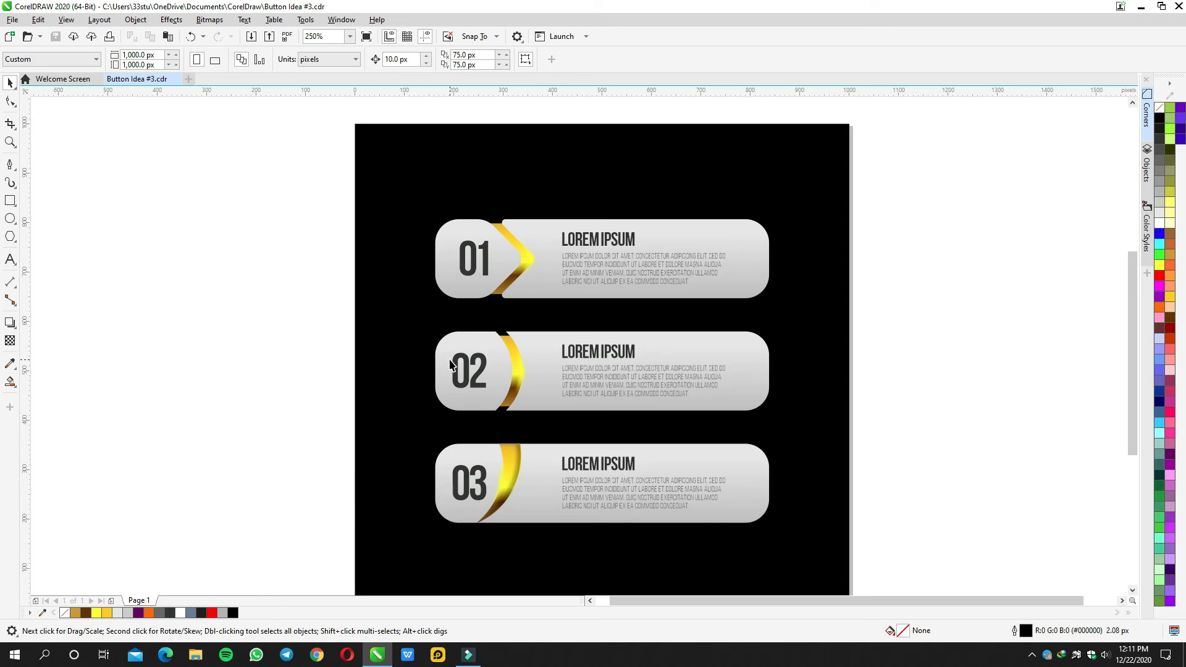
Change the fill of the page-sized background rectangle to dark gray
{"action": "left_click", "coordinate": [628, 316]}
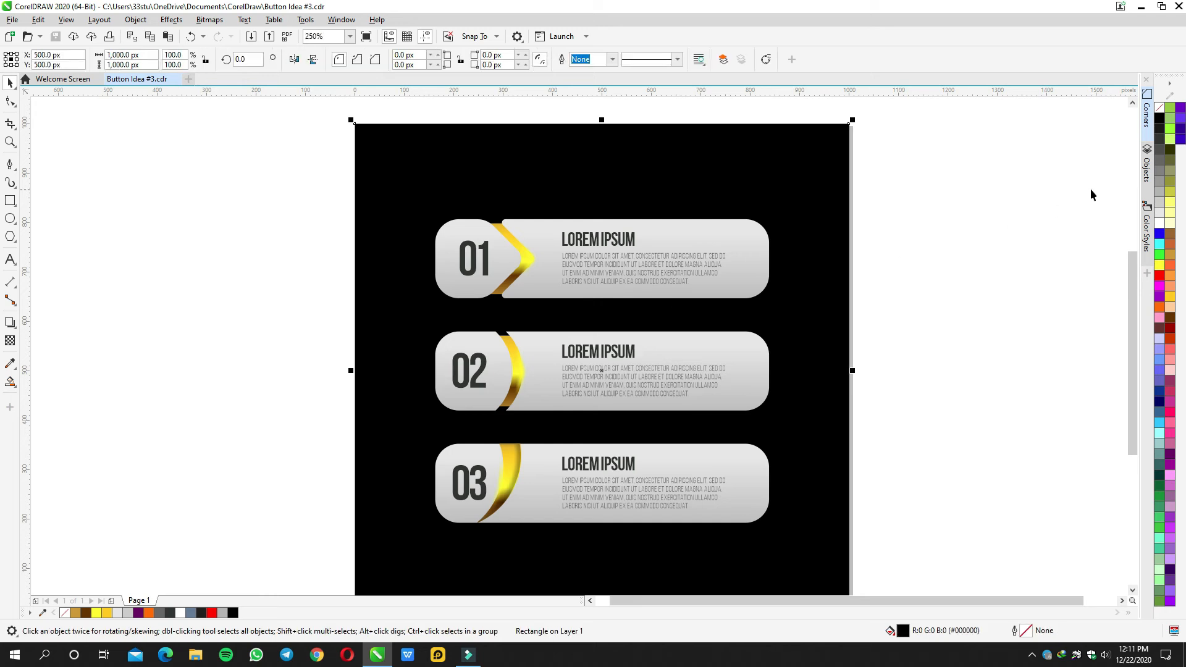
{"action": "left_click", "coordinate": [1161, 214]}
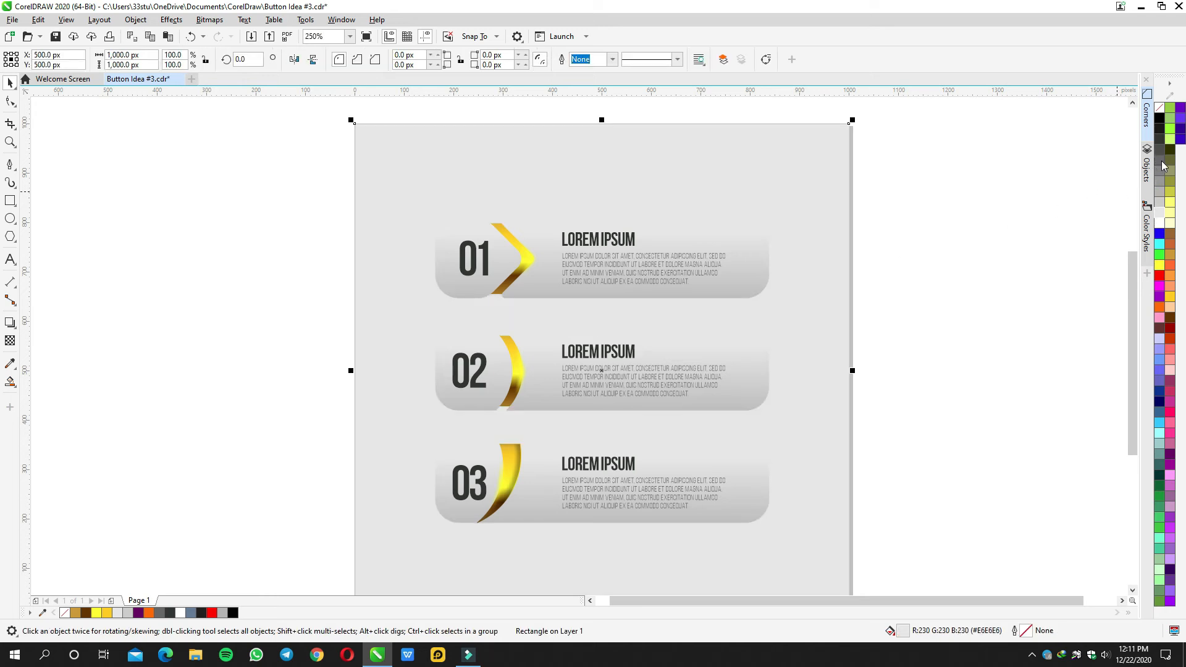
{"action": "left_click", "coordinate": [1161, 164]}
Ungroup the buttons and group the first button's objects together
{"action": "left_click", "coordinate": [602, 265]}
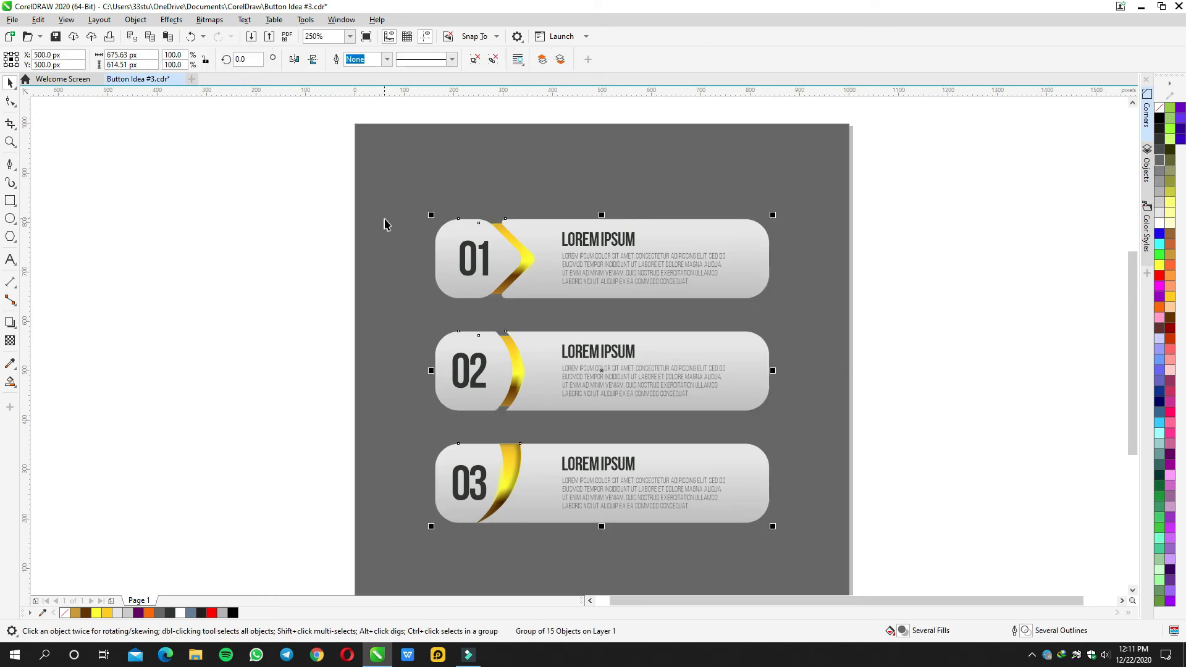
{"action": "left_click", "coordinate": [270, 193]}
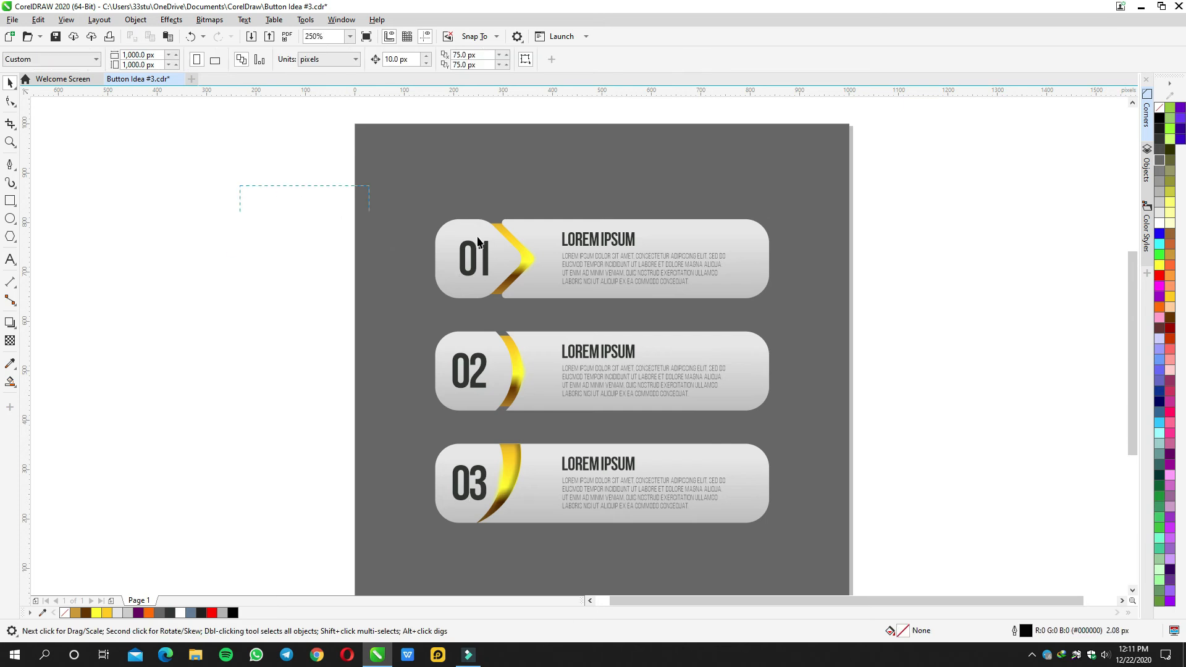
{"action": "left_click_drag", "start_coordinate": [880, 316], "coordinate": [865, 329]}
{"action": "left_click", "coordinate": [942, 288]}
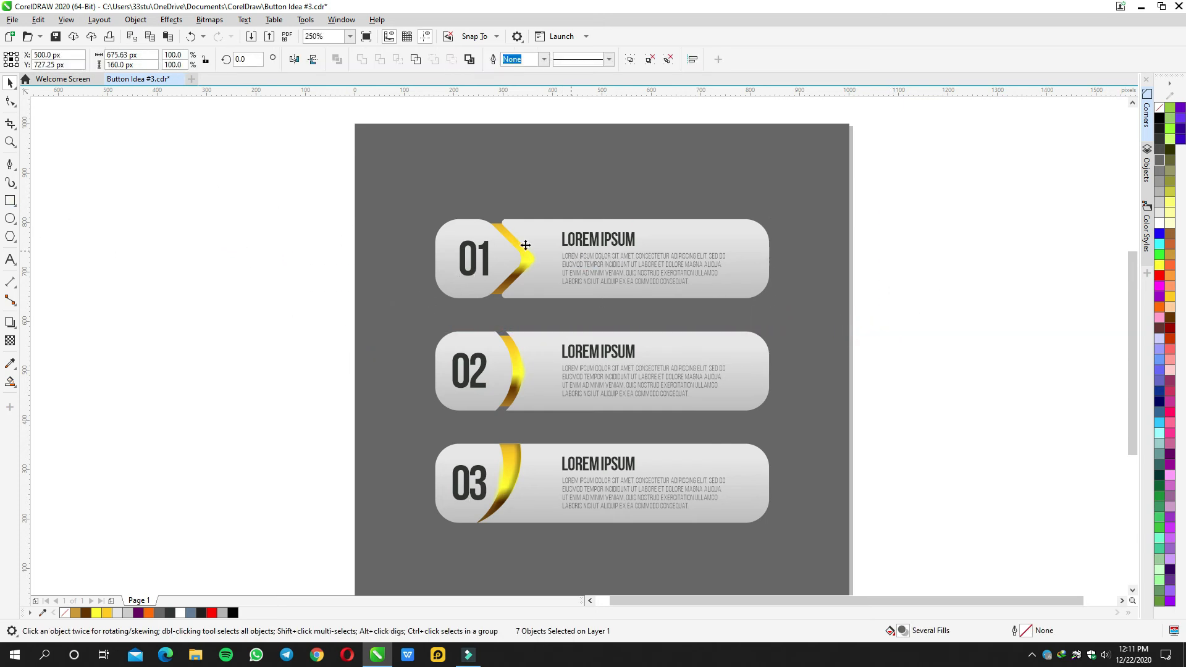
Try an inner shadow on the first button's group
{"action": "left_click", "coordinate": [9, 324]}
{"action": "mouse_move", "coordinate": [590, 292]}
{"action": "left_mouse_down"}
{"action": "mouse_move", "coordinate": [587, 313]}
{"action": "mouse_move", "coordinate": [601, 303]}
{"action": "left_mouse_up"}
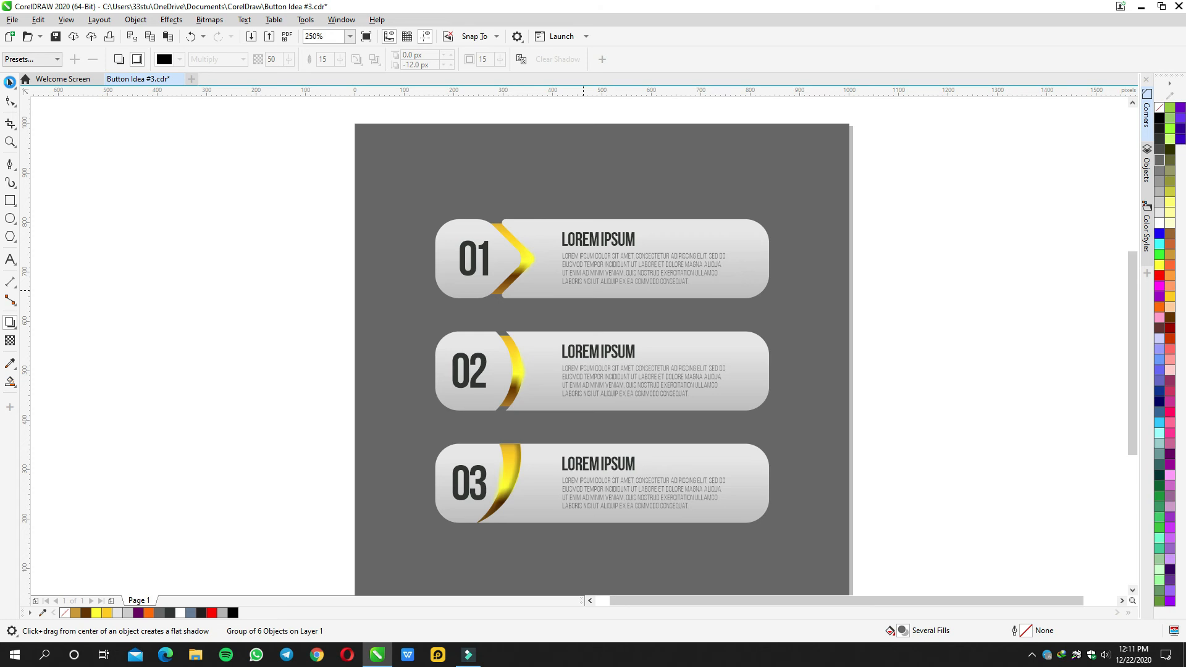
{"action": "left_click", "coordinate": [9, 82]}
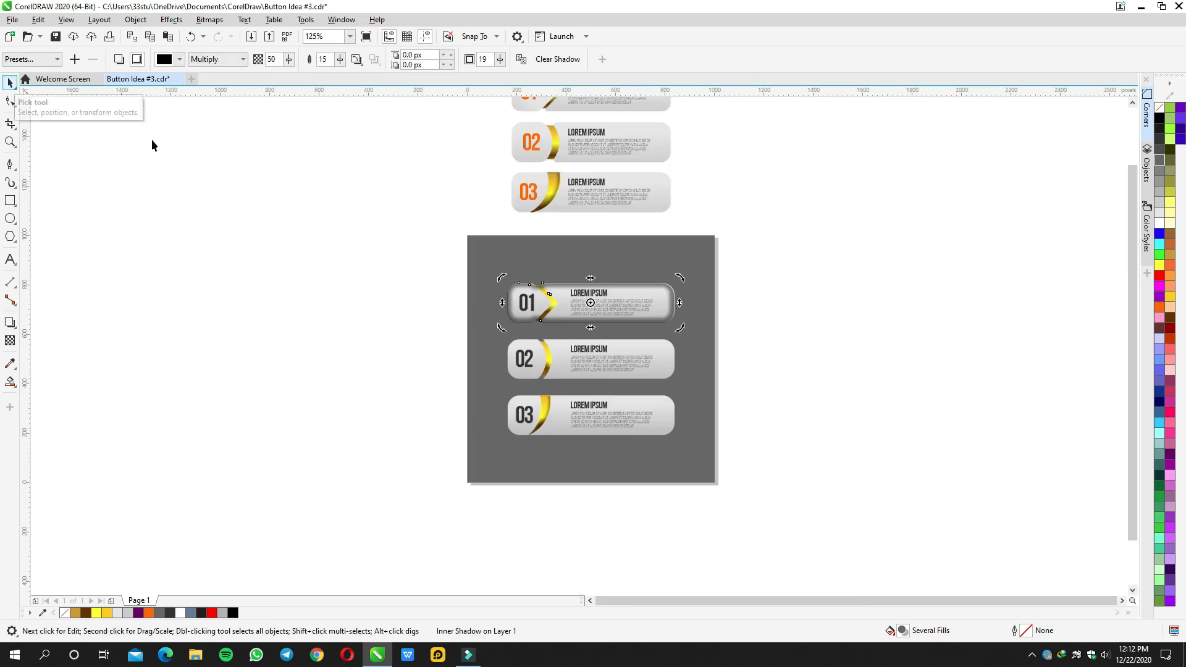
{"action": "scroll", "coordinate": [530, 287], "scroll_direction": "up", "scroll_amount": 1}
{"action": "key", "text": "ctrl+z"}
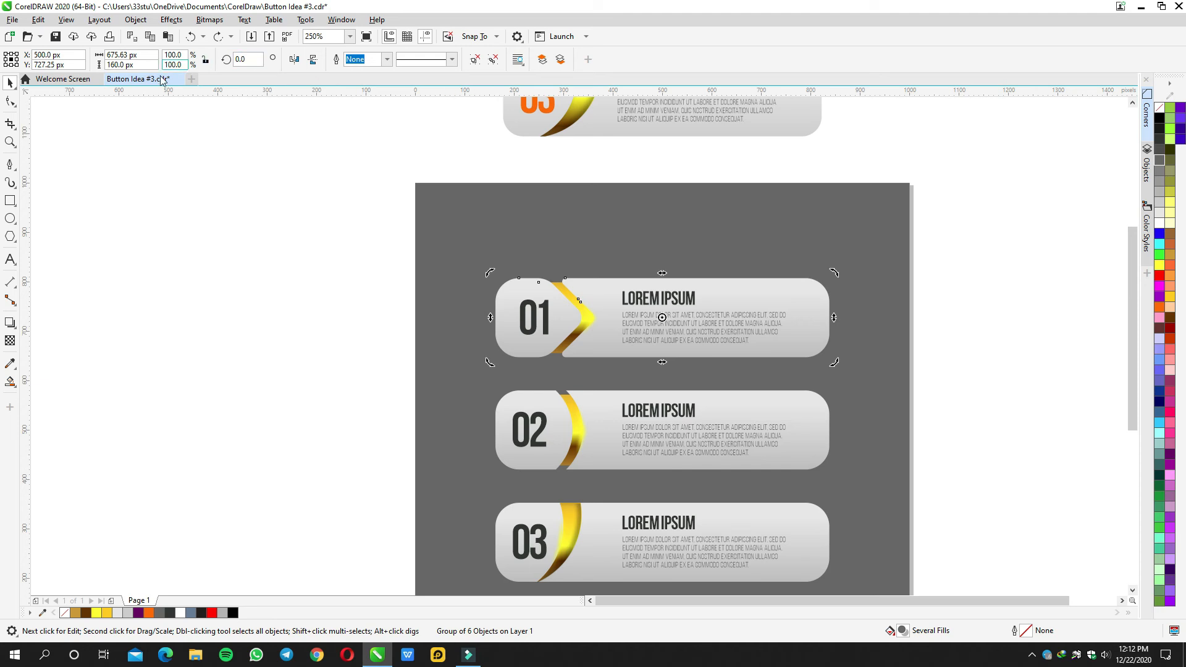
Add a short black perspective drop shadow from the first button's lower edge, with 50 opacity and 15 feathering
{"action": "left_click", "coordinate": [10, 322]}
{"action": "left_click", "coordinate": [119, 61]}
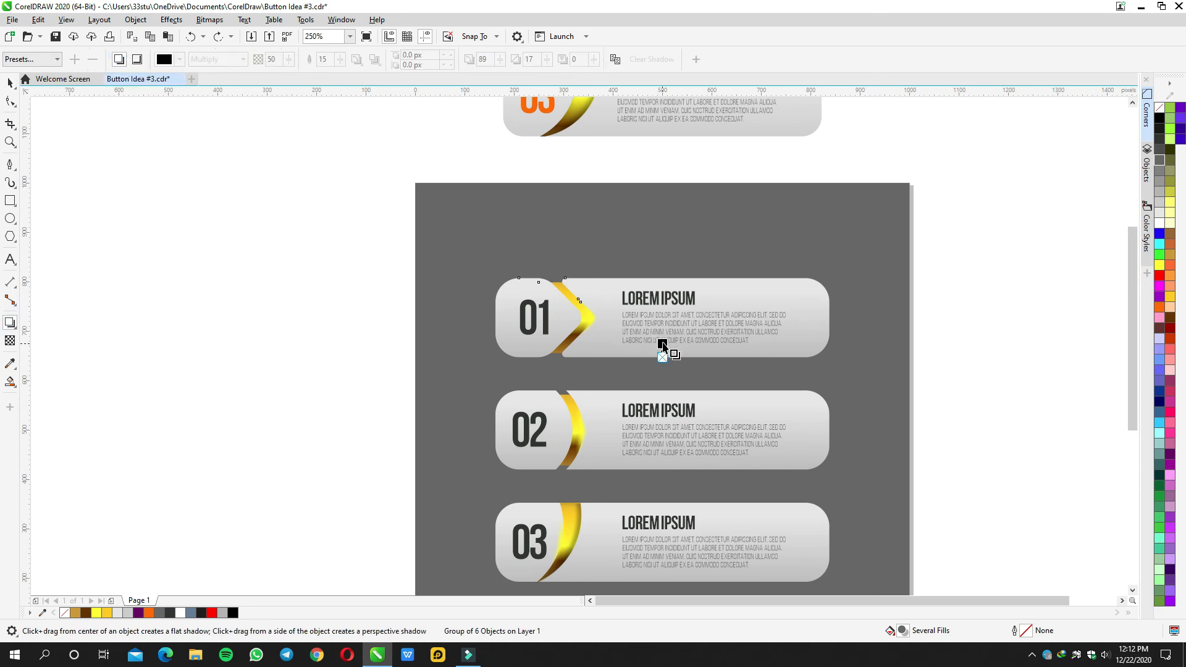
{"action": "left_click_drag", "start_coordinate": [662, 343], "coordinate": [668, 347]}
{"action": "scroll", "coordinate": [668, 355], "scroll_direction": "up", "scroll_amount": 2}
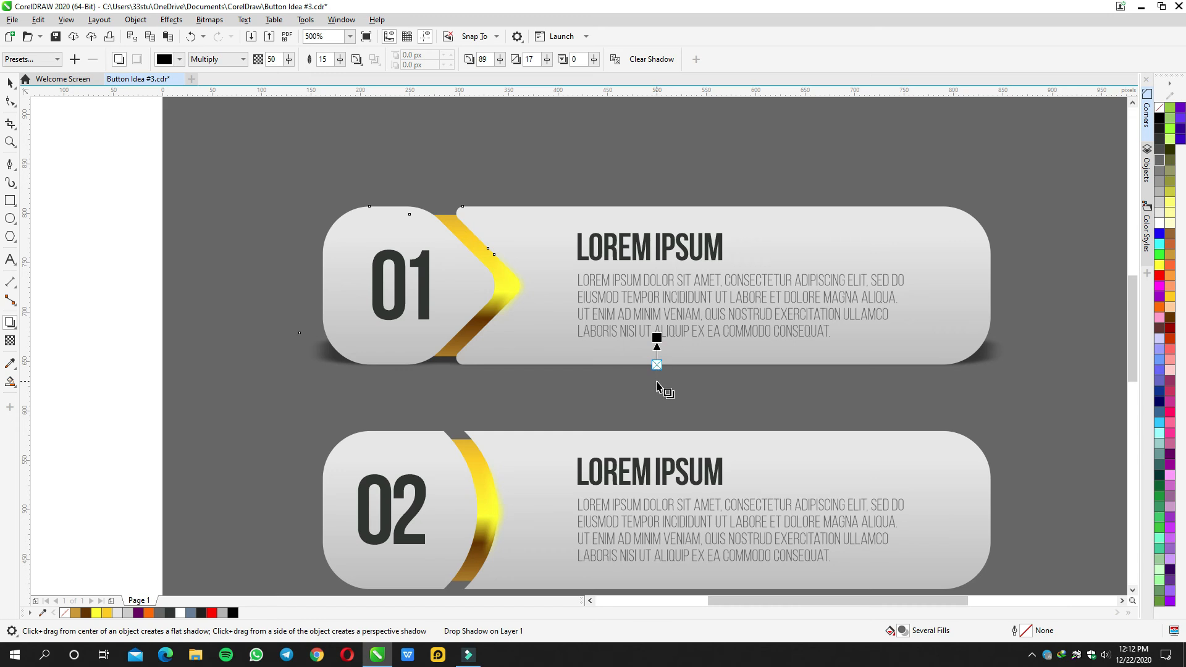
{"action": "left_click_drag", "start_coordinate": [655, 342], "coordinate": [656, 344]}
{"action": "scroll", "coordinate": [655, 342], "scroll_direction": "down", "scroll_amount": 1}
{"action": "key", "text": "space"}
{"action": "left_click", "coordinate": [254, 343]}
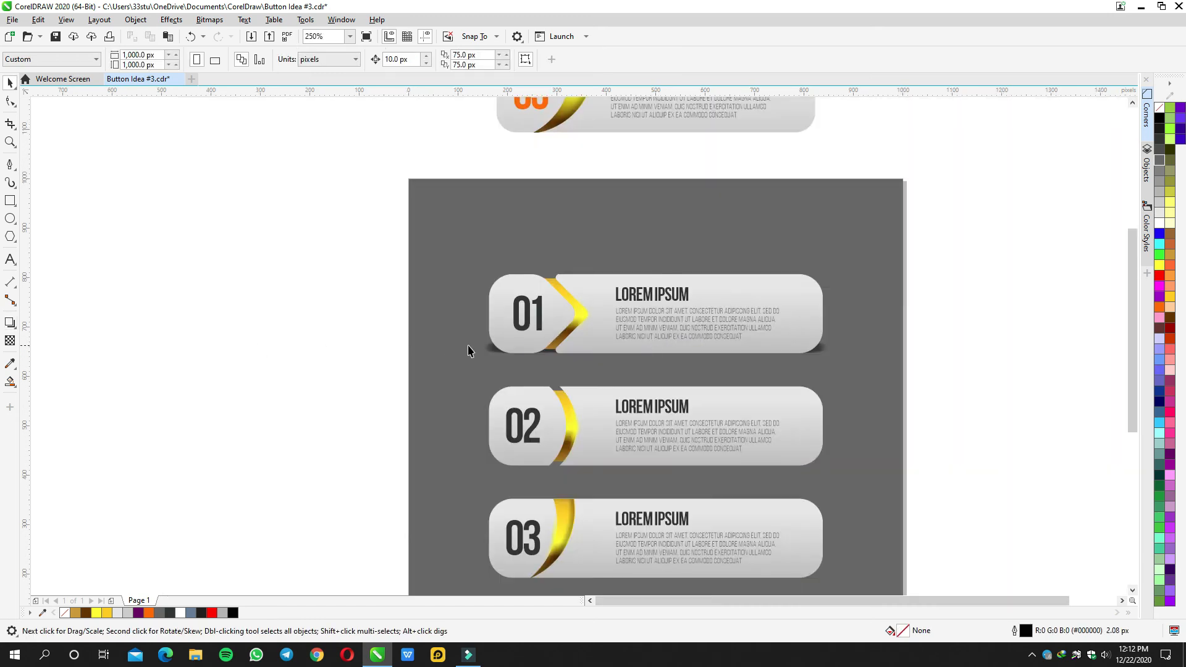
Clear the drop shadow from the first button and save the document
{"action": "left_click", "coordinate": [492, 355]}
{"action": "left_click", "coordinate": [651, 60]}
{"action": "left_click", "coordinate": [287, 240]}
{"action": "key", "text": "ctrl+s"}
{"action": "key", "text": "F4"}
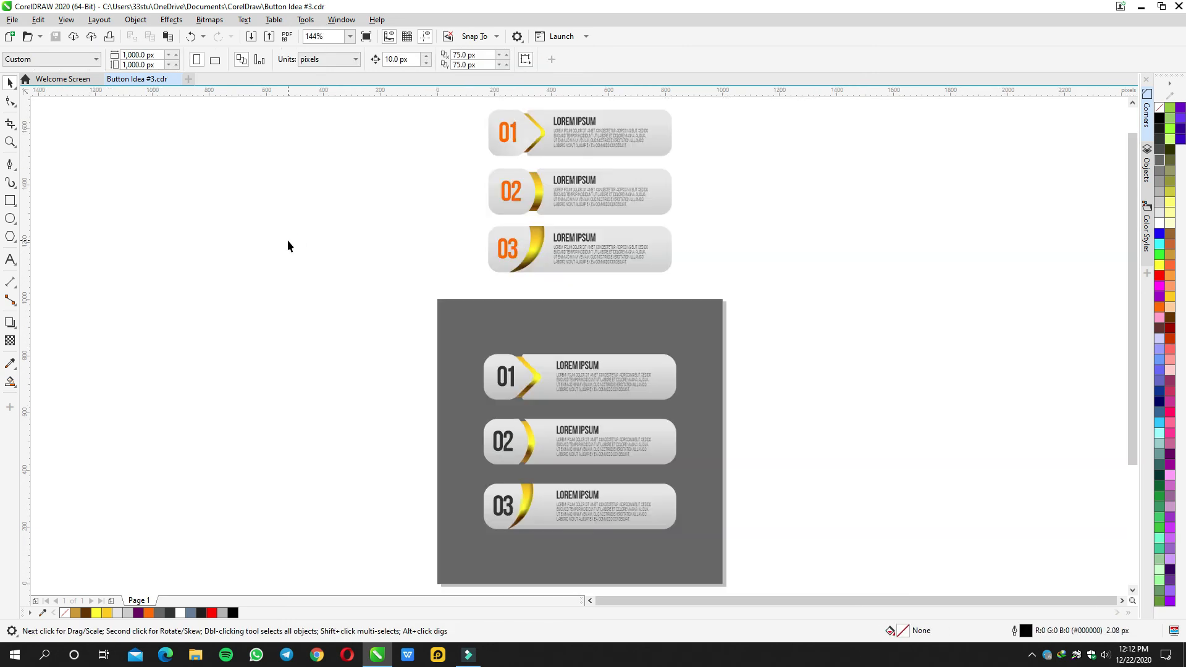
Extend the background rectangle upward behind the original buttons to about 1,783 px high, and fill it near-black
{"action": "left_click", "coordinate": [500, 339]}
{"action": "scroll", "coordinate": [500, 339], "scroll_direction": "down", "scroll_amount": 2}
{"action": "left_click_drag", "start_coordinate": [553, 310], "coordinate": [545, 190]}
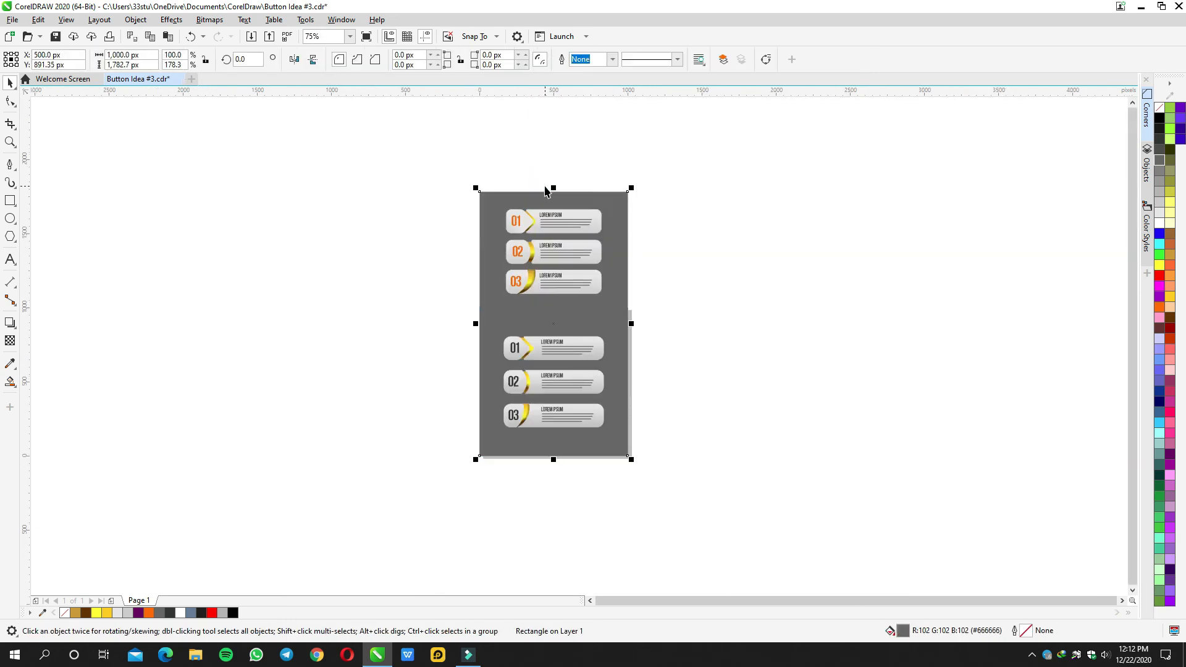
{"action": "left_click", "coordinate": [1160, 118]}
{"action": "left_click", "coordinate": [732, 280]}
{"action": "key", "text": "F4"}
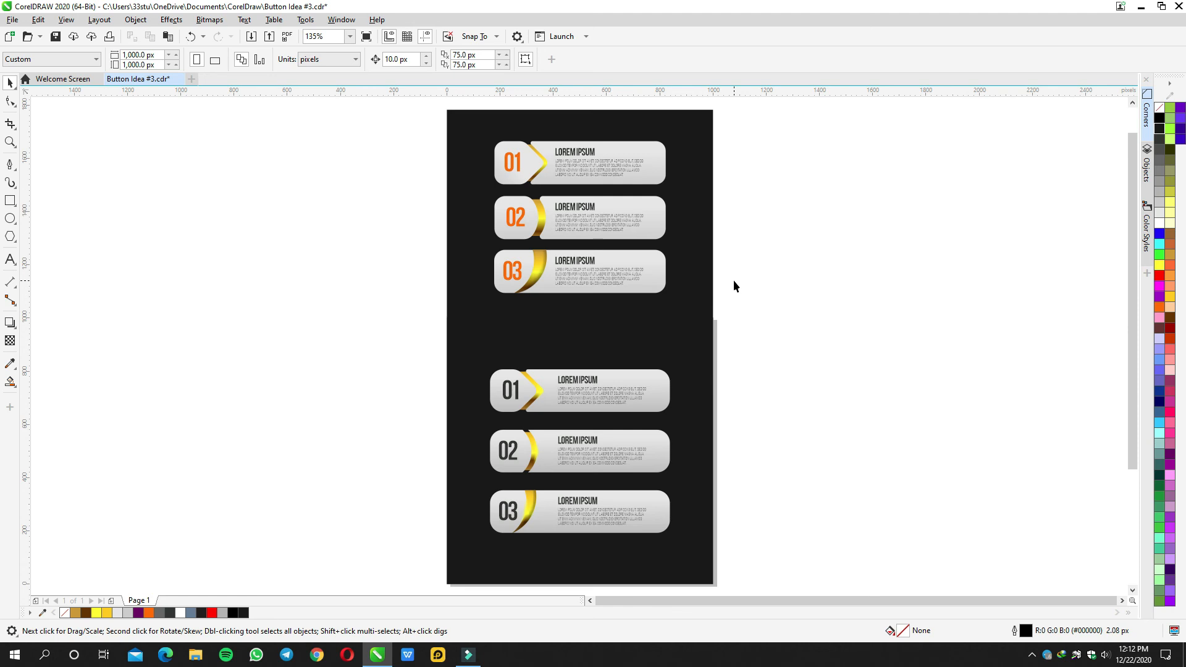
Inspect the original and recreated button sets against the near-black background, and save the document
{"action": "key", "text": "z"}
{"action": "left_click_drag", "start_coordinate": [454, 123], "coordinate": [685, 320]}
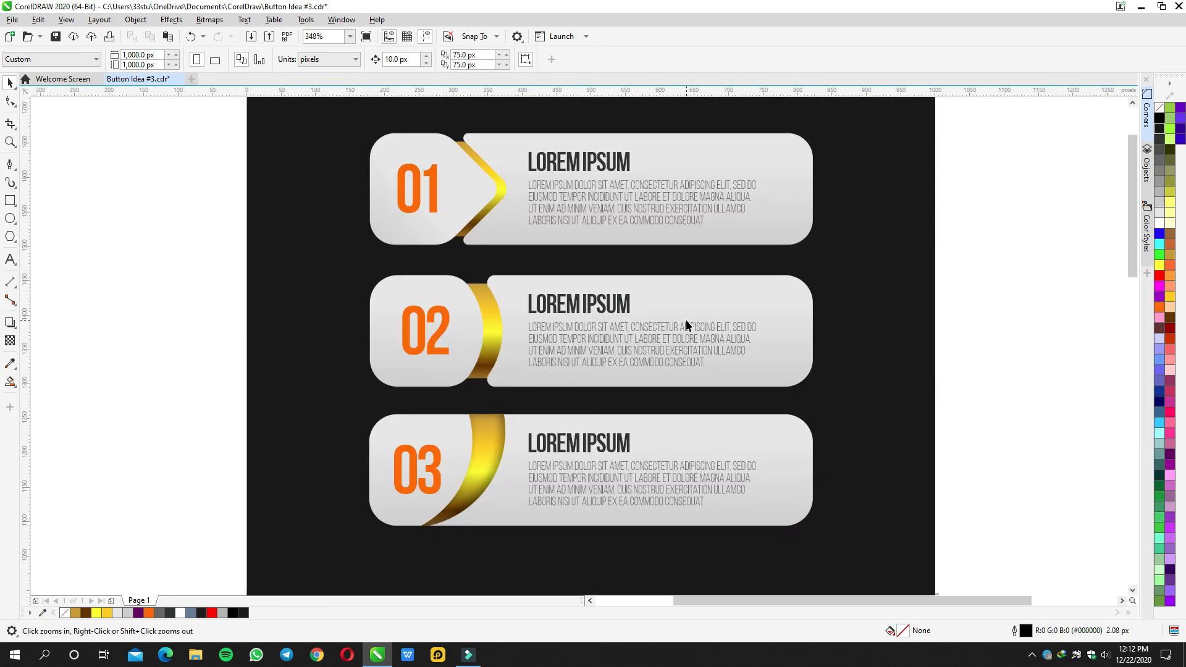
{"action": "scroll", "coordinate": [685, 320], "scroll_direction": "down", "scroll_amount": 2}
{"action": "left_click_drag", "start_coordinate": [691, 405], "coordinate": [688, 347]}
{"action": "left_click_drag", "start_coordinate": [593, 324], "coordinate": [721, 458]}
{"action": "key", "text": "space"}
{"action": "key", "text": "ctrl+s"}
{"action": "scroll", "coordinate": [749, 339], "scroll_direction": "down", "scroll_amount": 1}
{"action": "left_click", "coordinate": [761, 291]}
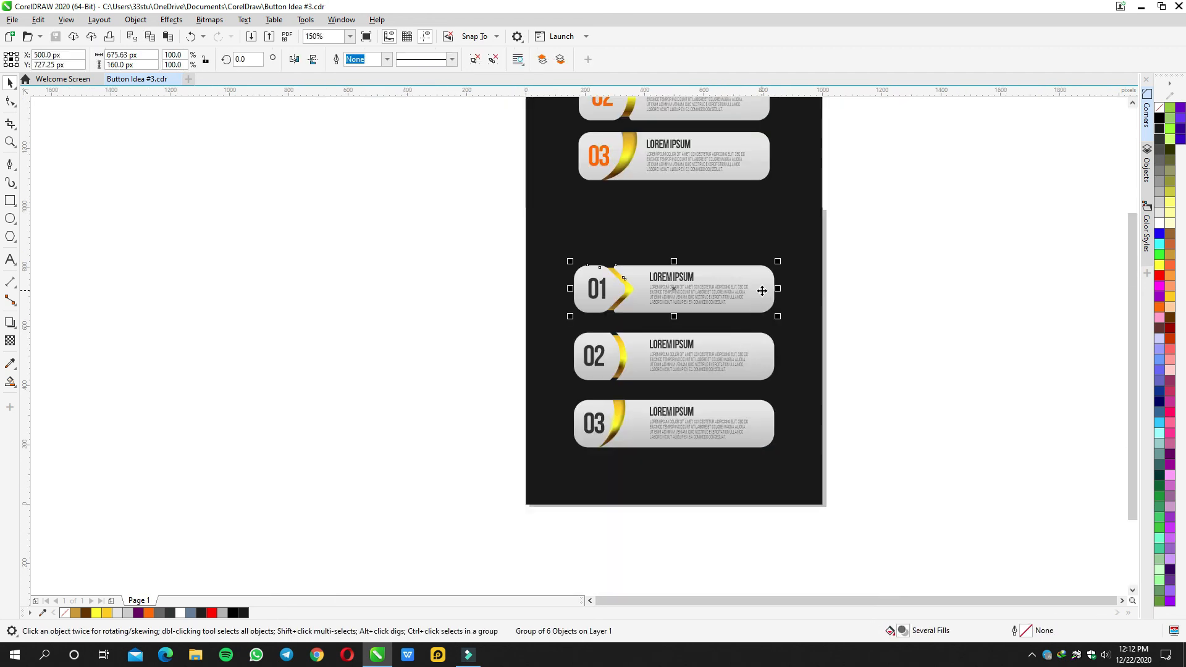
{"action": "left_click_drag", "start_coordinate": [761, 290], "coordinate": [766, 306]}
{"action": "key", "text": "ctrl+z"}
{"action": "left_click_drag", "start_coordinate": [760, 343], "coordinate": [766, 329]}
{"action": "key", "text": "ctrl+z"}
{"action": "left_click", "coordinate": [848, 334]}
Fill the second button's text section with a vertical fountain fill from red #FF0000 down to dark red #630000
{"action": "left_click", "coordinate": [759, 343]}
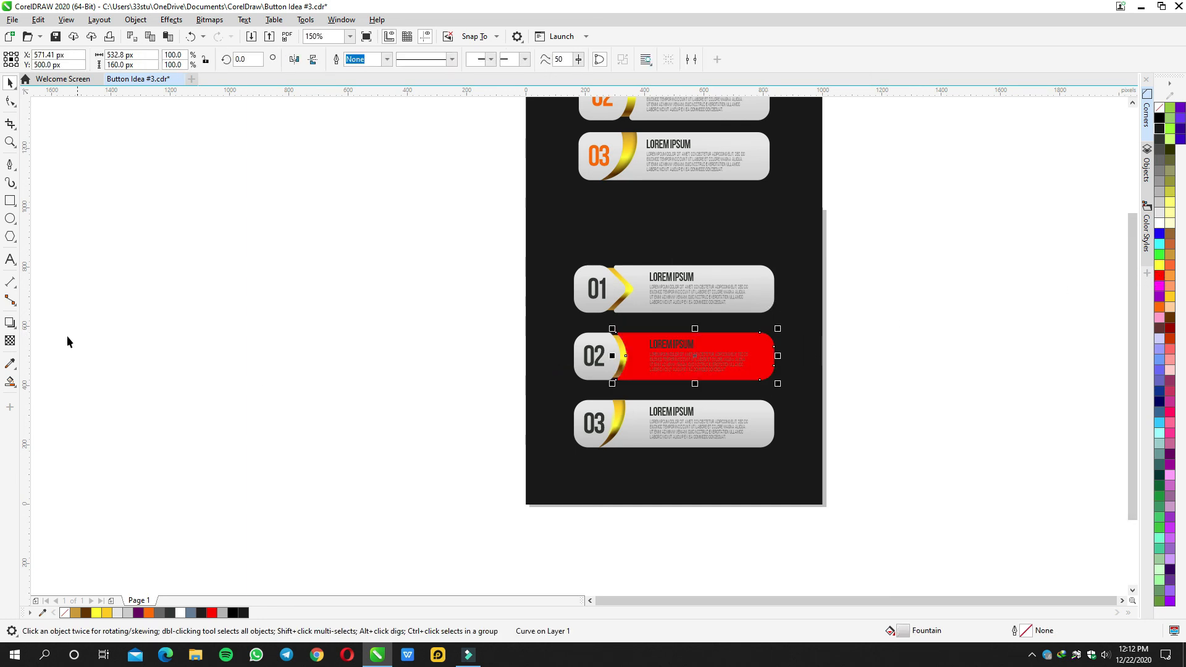
{"action": "left_click", "coordinate": [10, 383]}
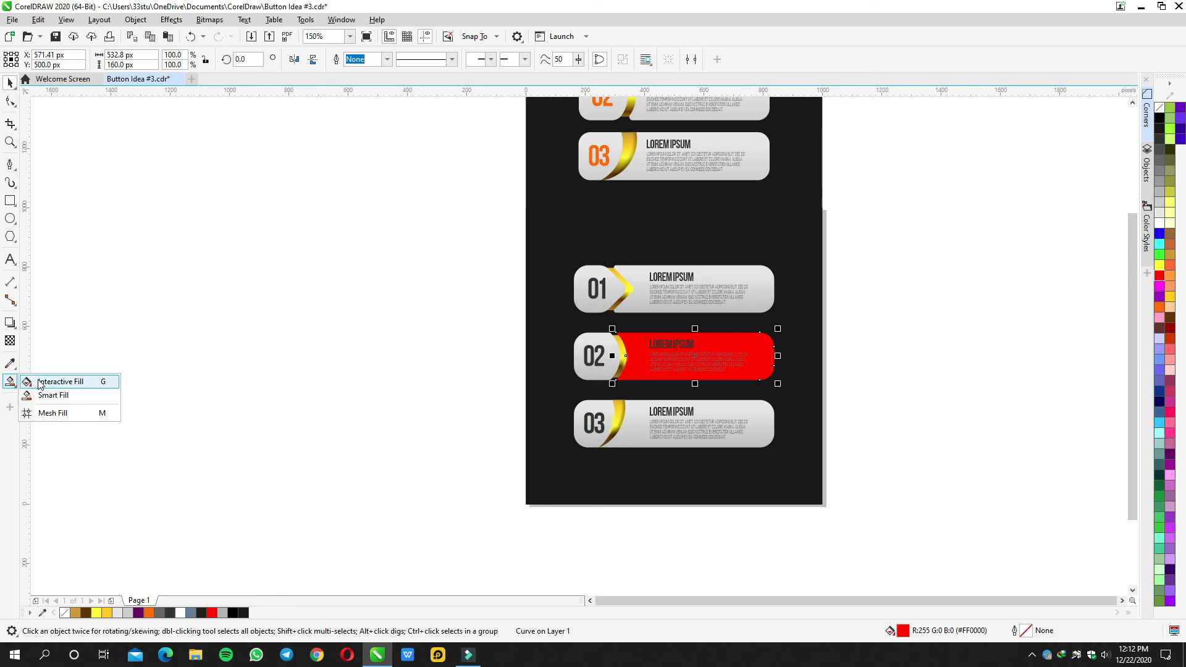
{"action": "left_click", "coordinate": [38, 382]}
{"action": "left_click_drag", "start_coordinate": [637, 335], "coordinate": [636, 393]}
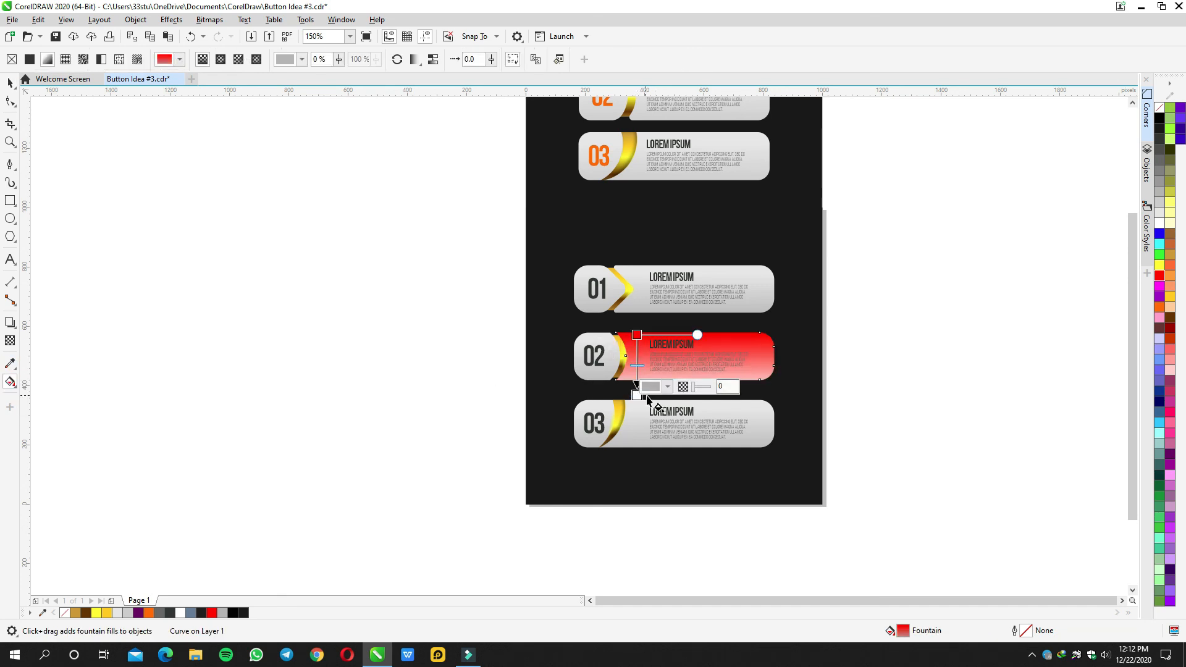
{"action": "left_click", "coordinate": [667, 386]}
{"action": "left_click", "coordinate": [653, 411]}
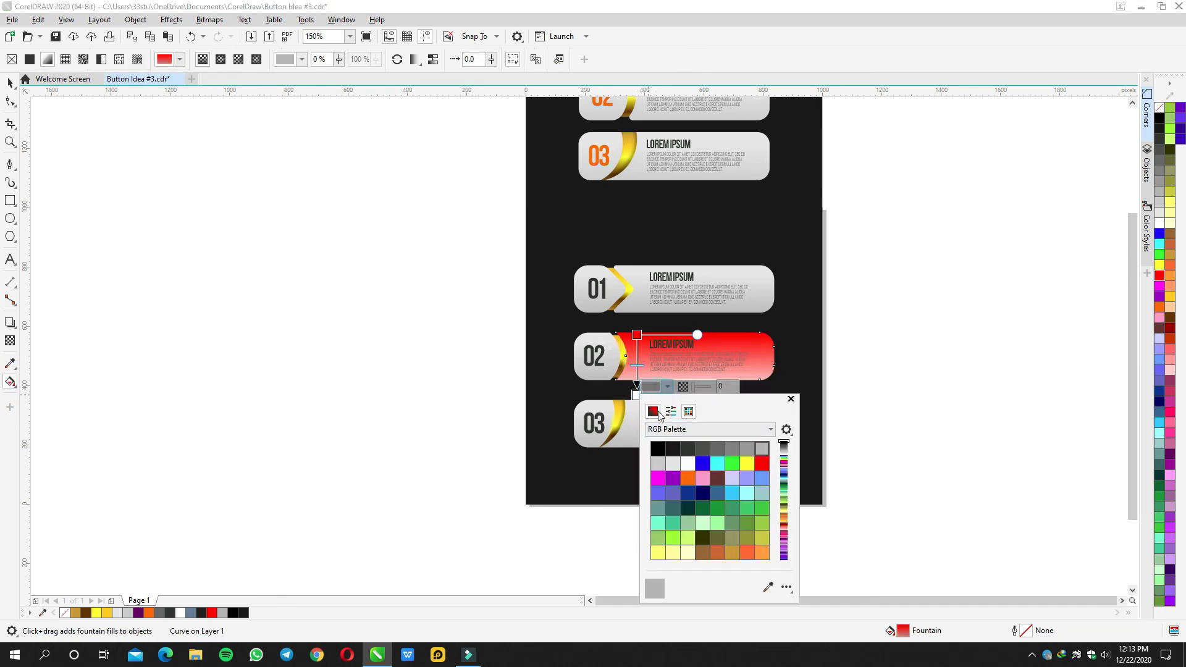
{"action": "left_click", "coordinate": [730, 494]}
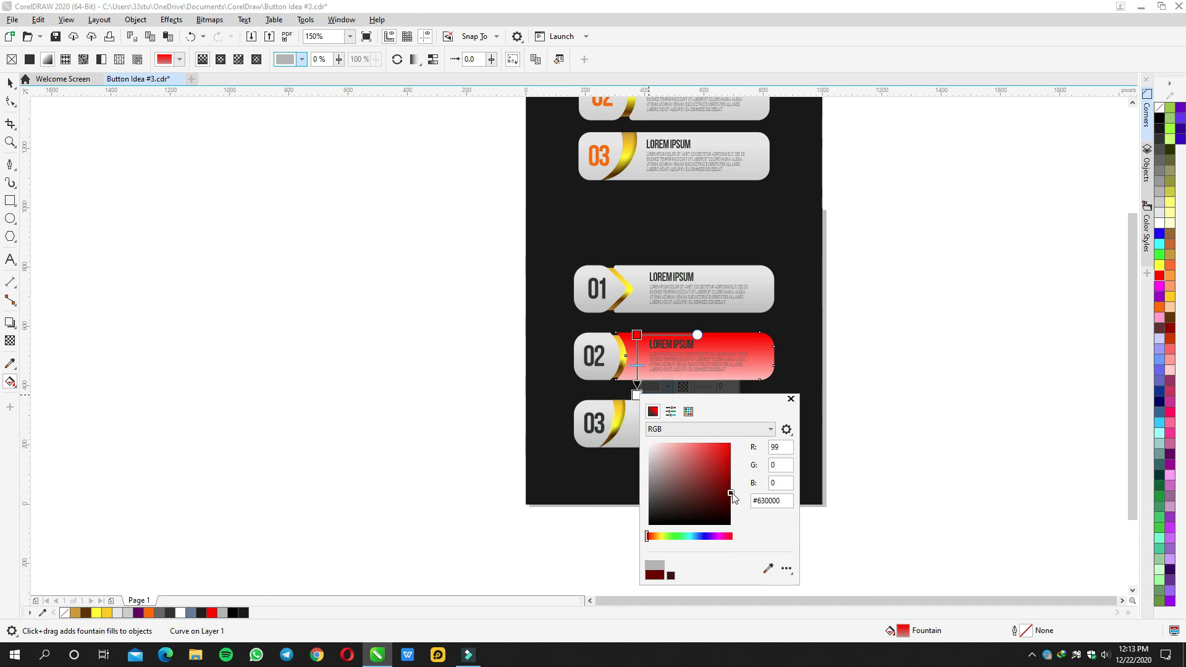
{"action": "left_click", "coordinate": [636, 336]}
{"action": "scroll", "coordinate": [636, 336], "scroll_direction": "up", "scroll_amount": 3}
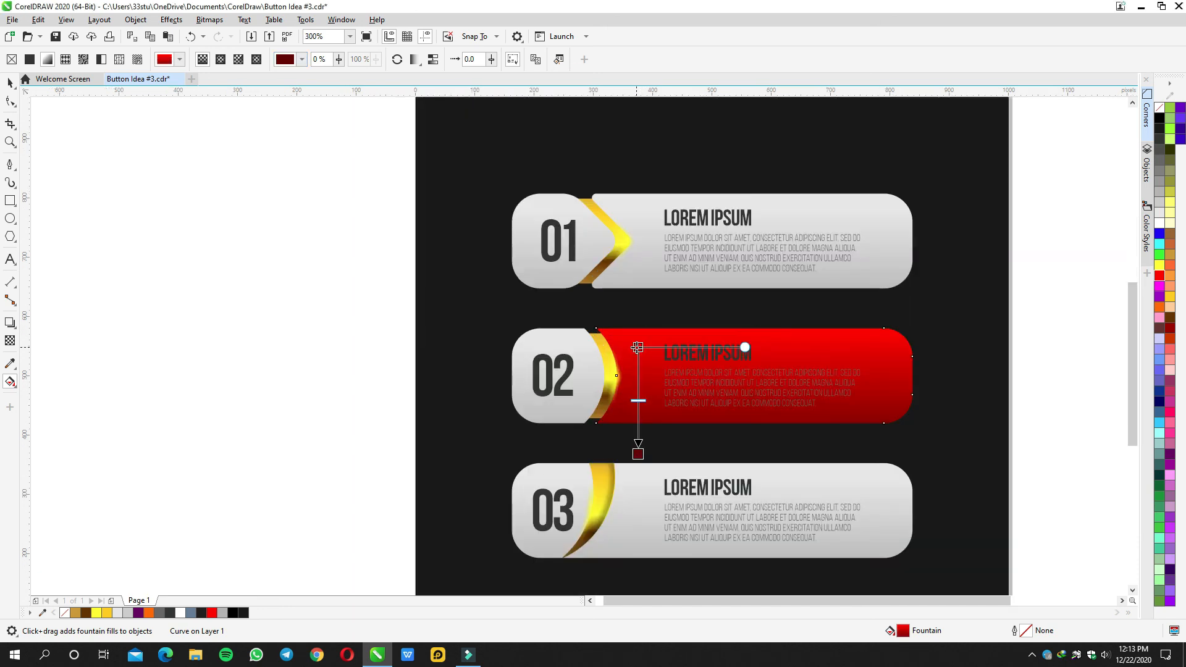
Copy the red fountain fill onto the second button's number section
{"action": "key", "text": "space"}
{"action": "left_click_drag", "start_coordinate": [636, 349], "coordinate": [555, 415]}
{"action": "left_click", "coordinate": [360, 317]}
Recolor the second button's number and placeholder text white
{"action": "left_click", "coordinate": [575, 367]}
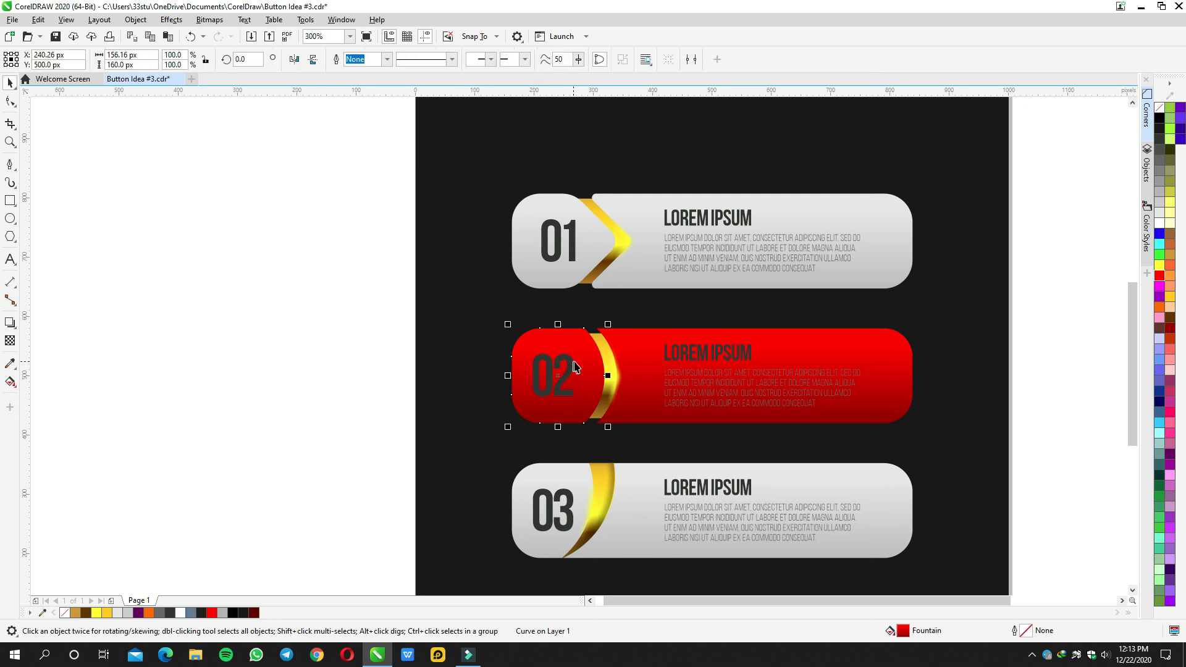
{"action": "left_click", "coordinate": [571, 368]}
{"action": "left_click", "coordinate": [675, 353], "text": "shift"}
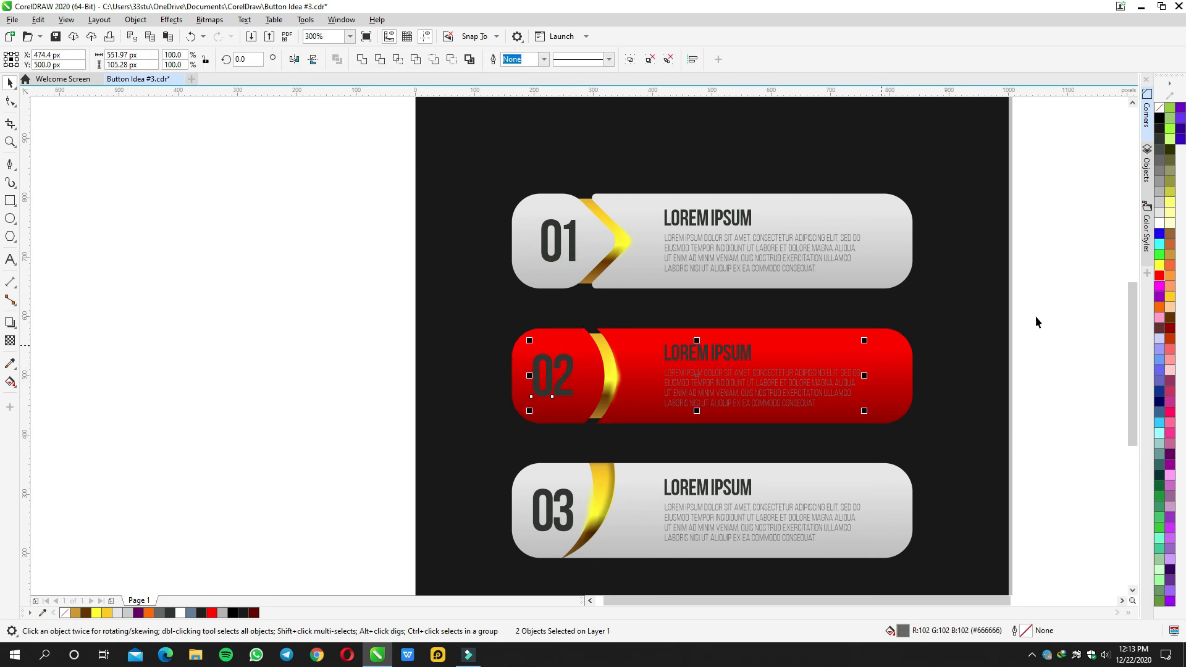
{"action": "left_click", "coordinate": [1157, 223]}
{"action": "left_click", "coordinate": [960, 307]}
Fill the third button's rounded body with light blue #6699FF
{"action": "scroll", "coordinate": [910, 328], "scroll_direction": "down", "scroll_amount": 2}
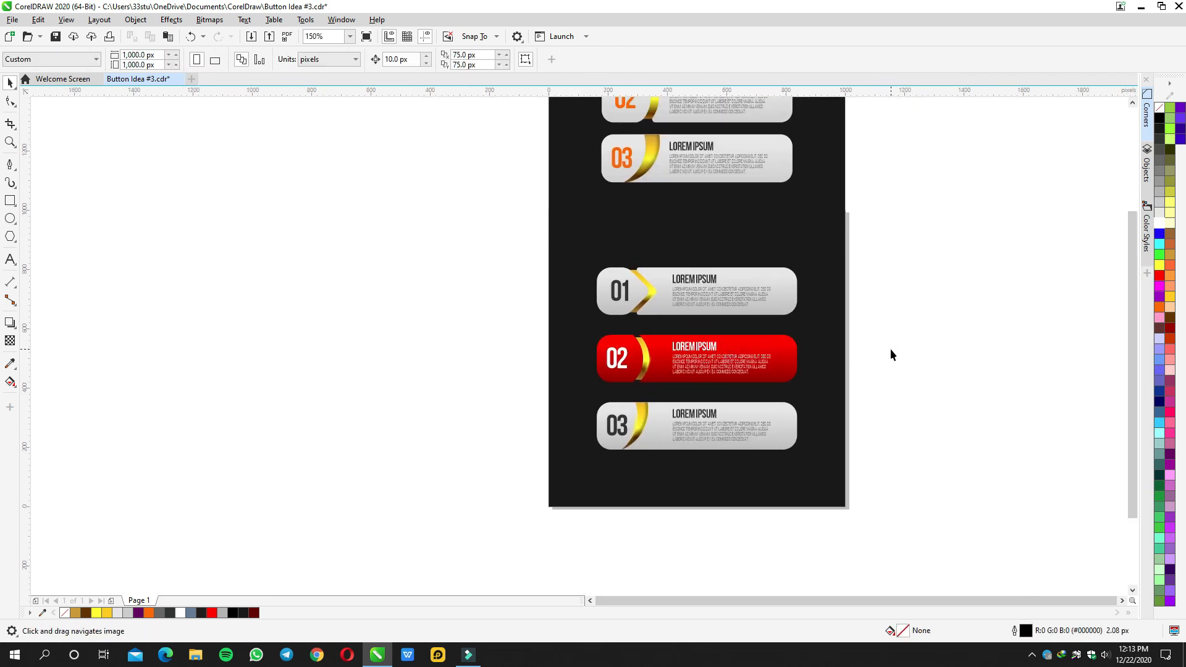
{"action": "scroll", "coordinate": [776, 422], "scroll_direction": "up", "scroll_amount": 2}
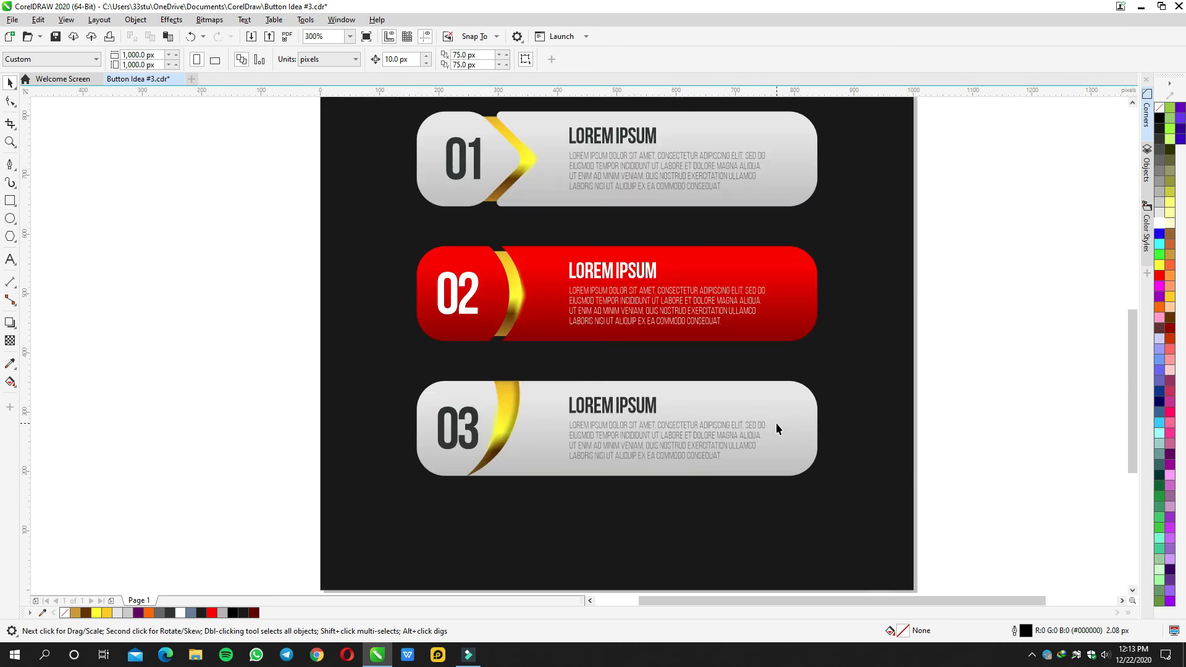
{"action": "left_click", "coordinate": [780, 420]}
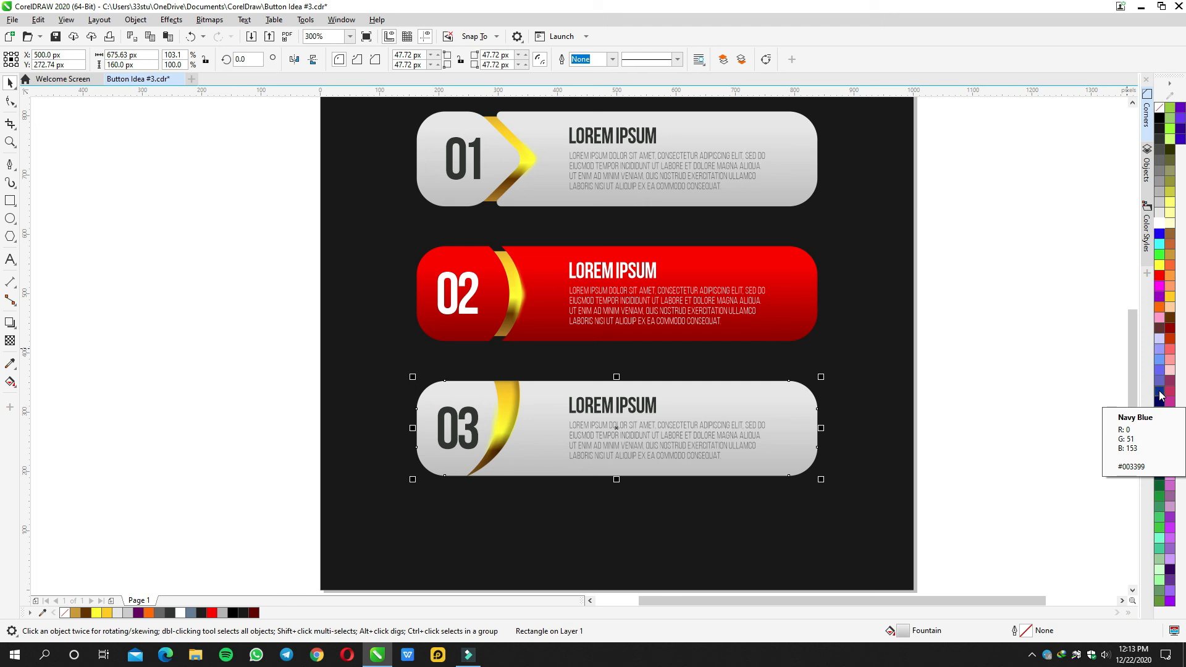
{"action": "left_click", "coordinate": [1159, 364]}
{"action": "left_click", "coordinate": [10, 381]}
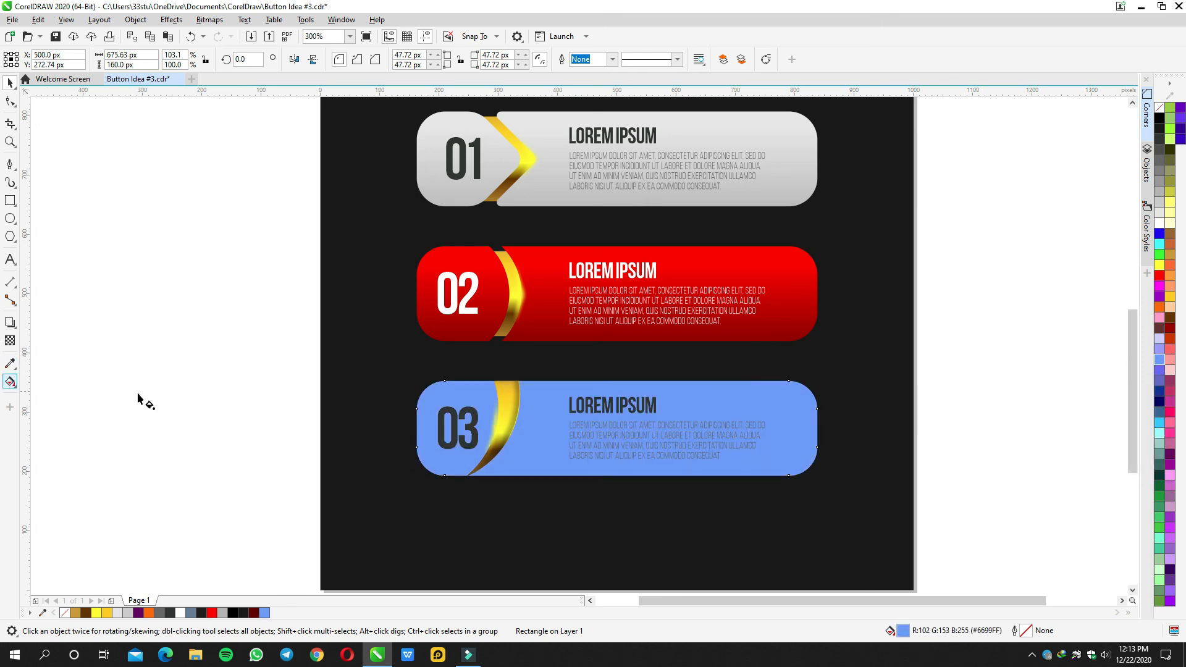
{"action": "left_click_drag", "start_coordinate": [544, 421], "coordinate": [541, 496]}
{"action": "key", "text": "ctrl+z"}
{"action": "key", "text": "ctrl+z"}
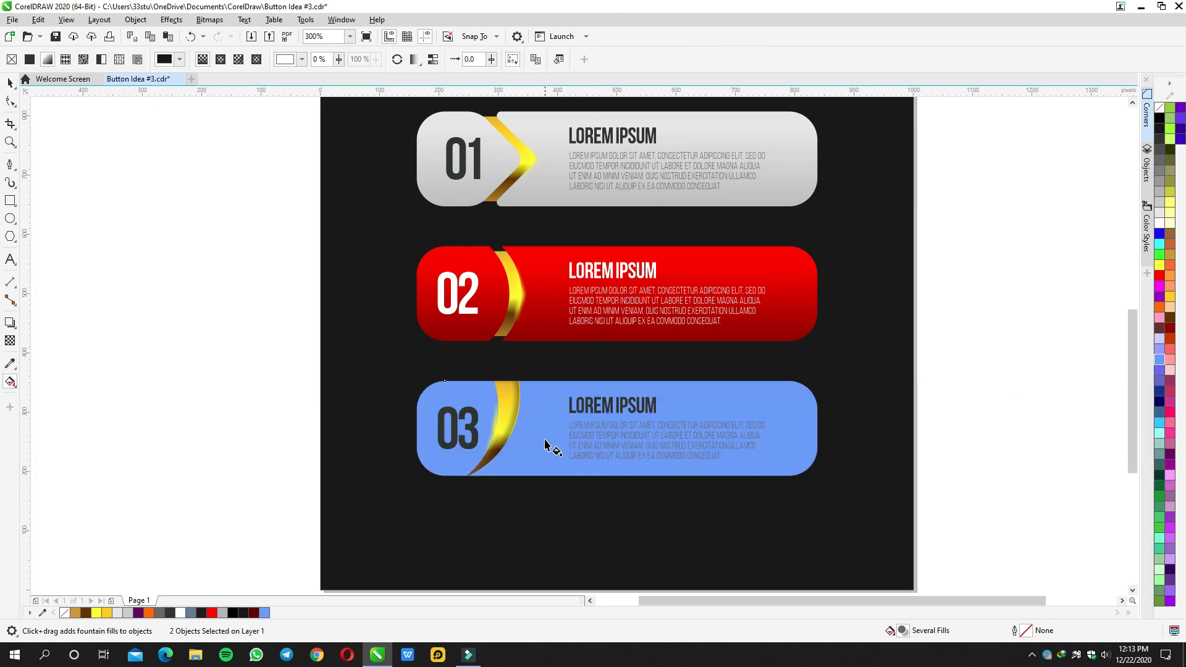
{"action": "left_click_drag", "start_coordinate": [548, 409], "coordinate": [548, 488]}
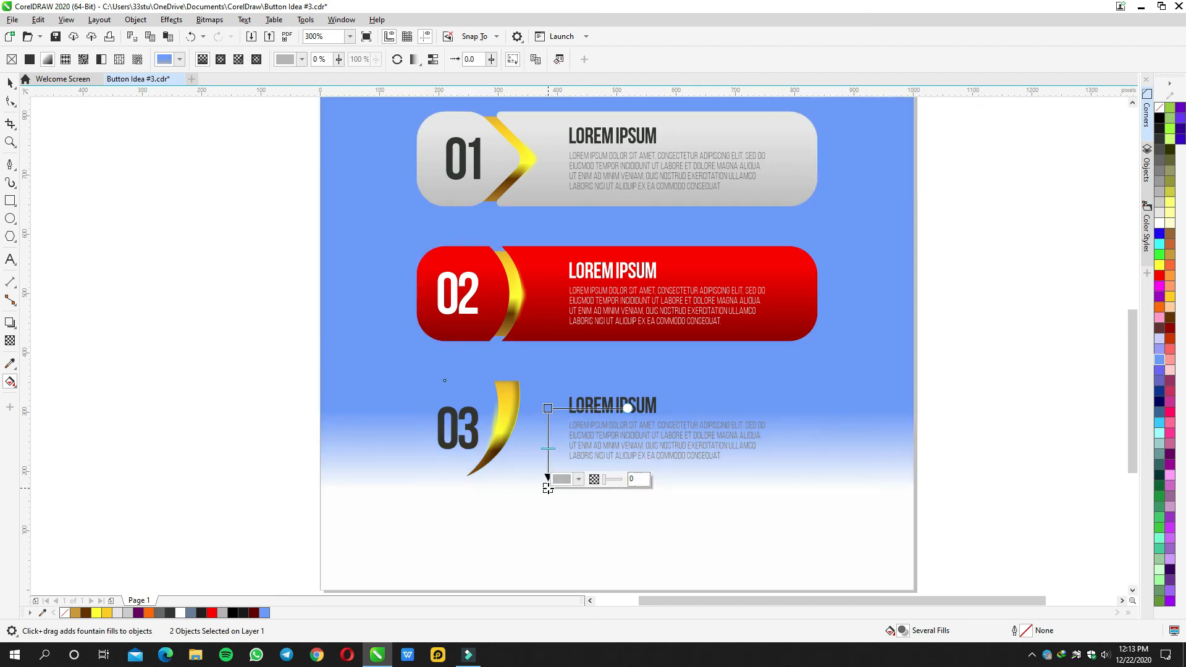
{"action": "key", "text": "ctrl+z"}
Apply a vertical fountain fill to the third button's body, running from light blue down to navy blue #003399
{"action": "key", "text": "space"}
{"action": "key", "text": "g"}
{"action": "left_click_drag", "start_coordinate": [551, 409], "coordinate": [550, 493]}
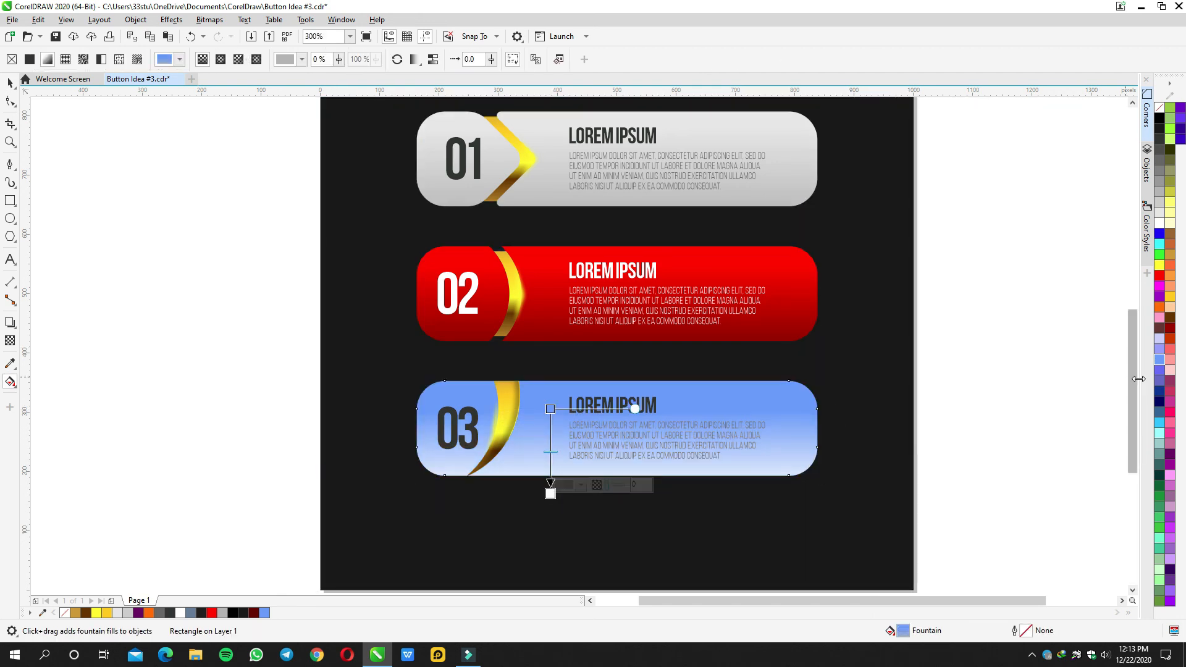
{"action": "left_click", "coordinate": [1159, 391]}
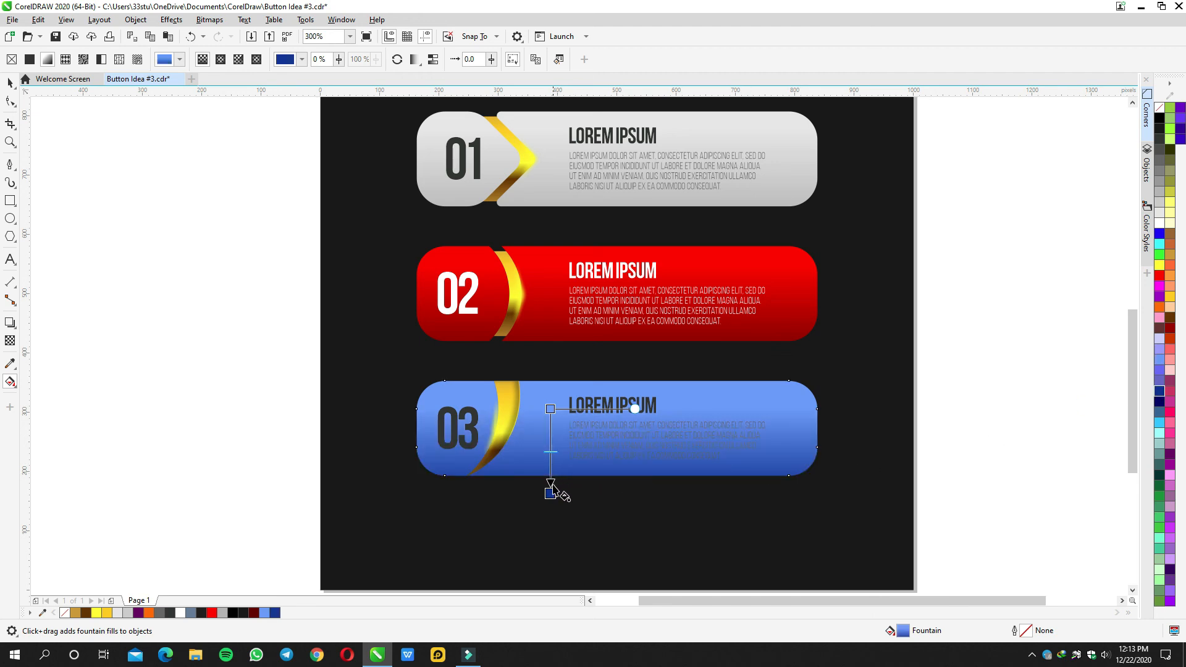
{"action": "key", "text": "space"}
Recolor the third button's number and placeholder text white, and save the document
{"action": "left_click", "coordinate": [469, 426]}
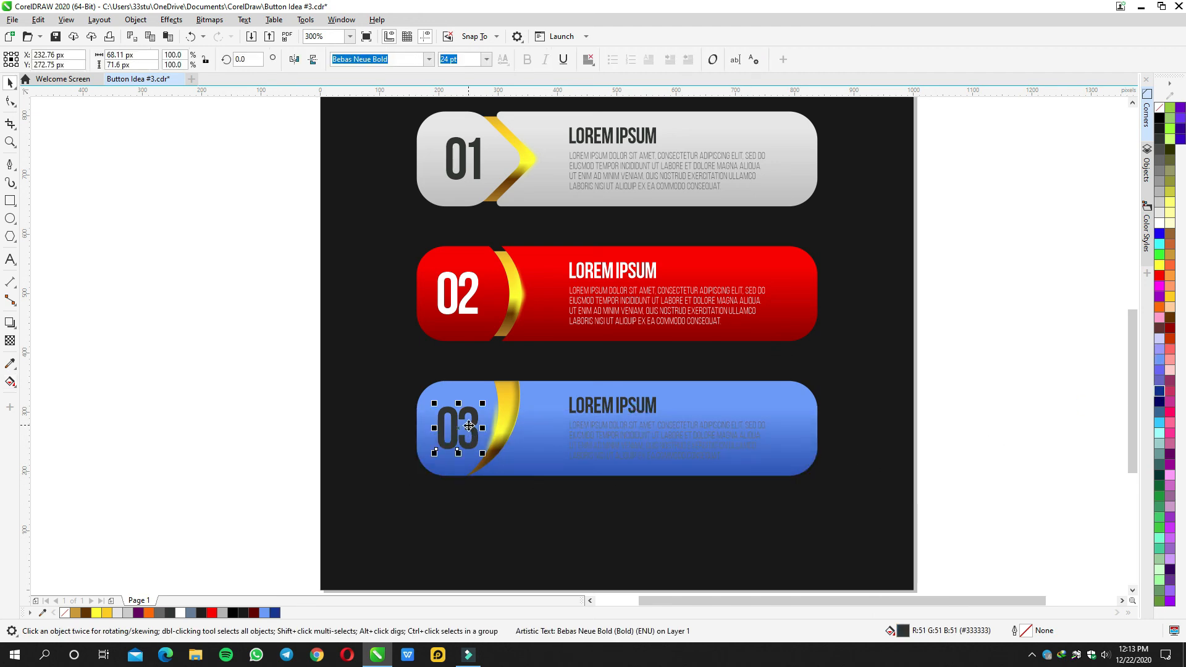
{"action": "left_click", "coordinate": [638, 418], "text": "shift"}
{"action": "left_click", "coordinate": [1159, 264]}
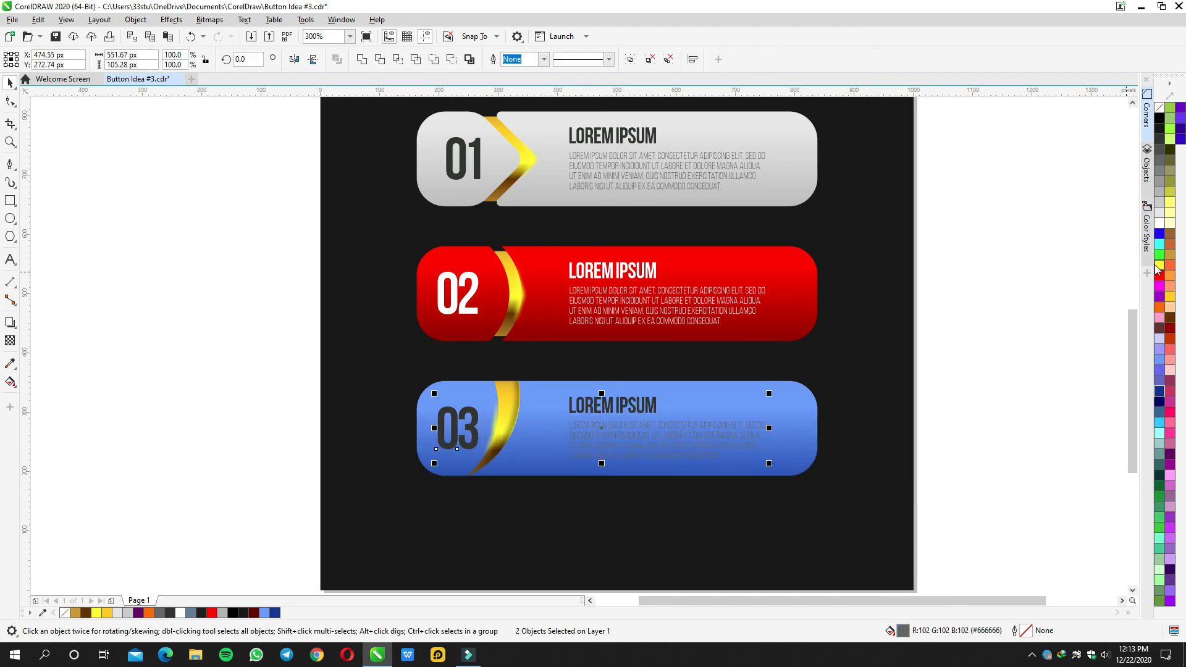
{"action": "key", "text": "Escape"}
{"action": "scroll", "coordinate": [849, 393], "scroll_direction": "down", "scroll_amount": 2}
{"action": "key", "text": "ctrl+z"}
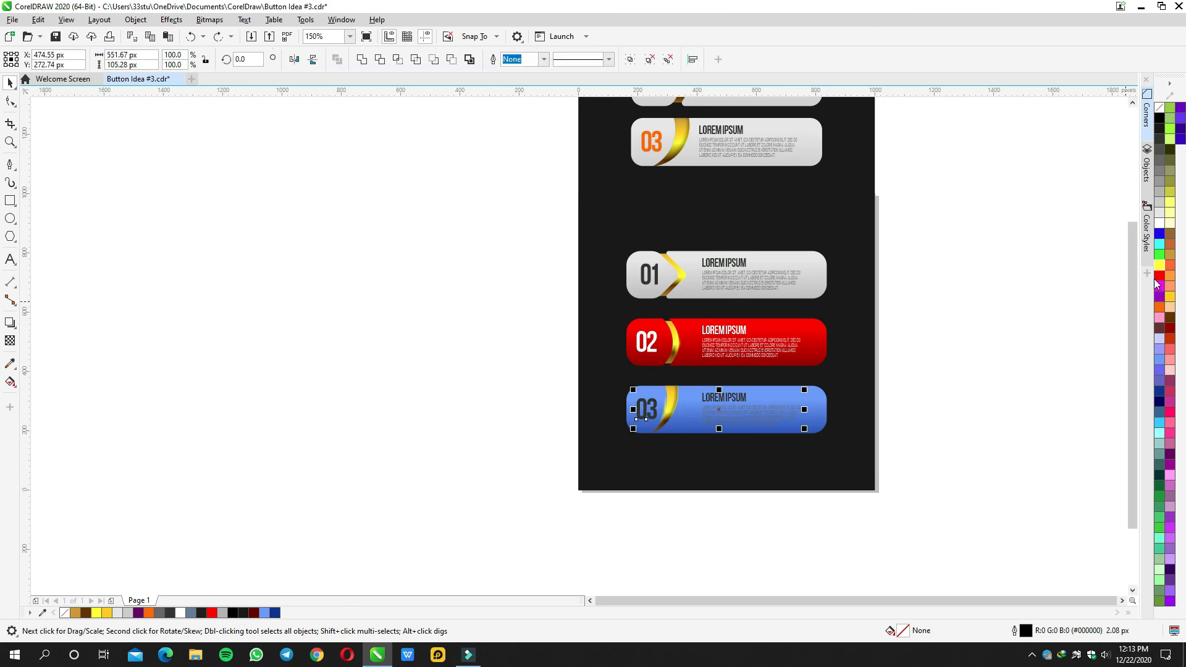
{"action": "left_click", "coordinate": [1159, 224]}
{"action": "key", "text": "Escape"}
{"action": "left_click_drag", "start_coordinate": [944, 357], "coordinate": [939, 376]}
{"action": "key", "text": "ctrl+s"}
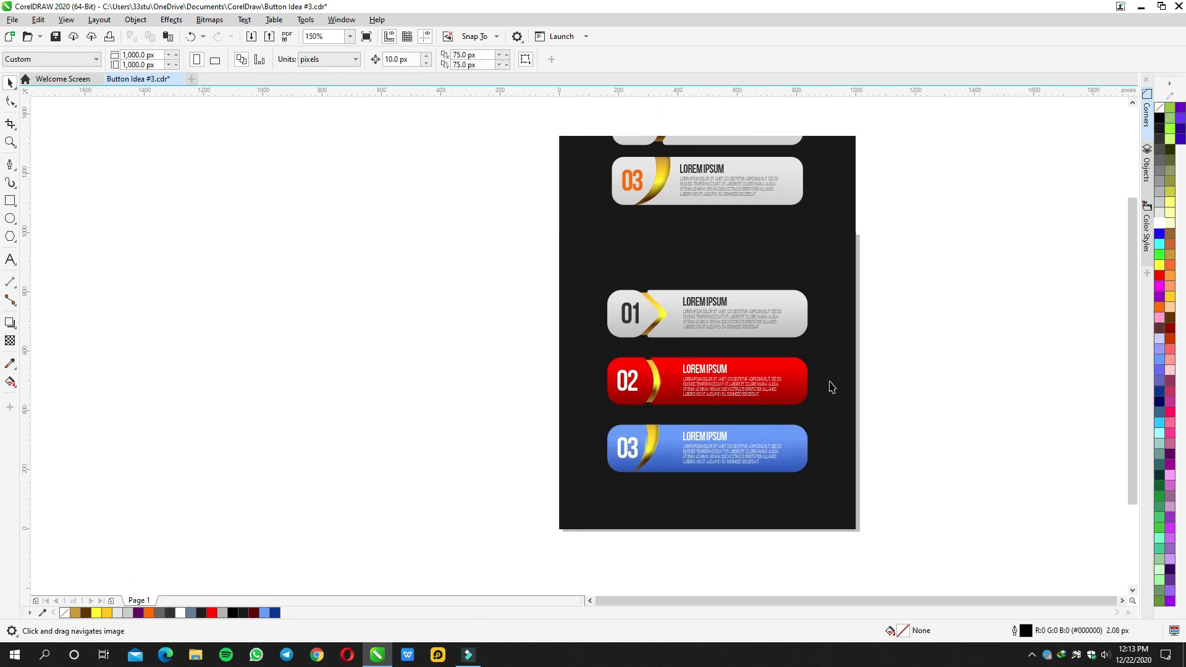
{"action": "scroll", "coordinate": [829, 386], "scroll_direction": "up", "scroll_amount": 2}
{"action": "scroll", "coordinate": [829, 386], "scroll_direction": "down", "scroll_amount": 2}
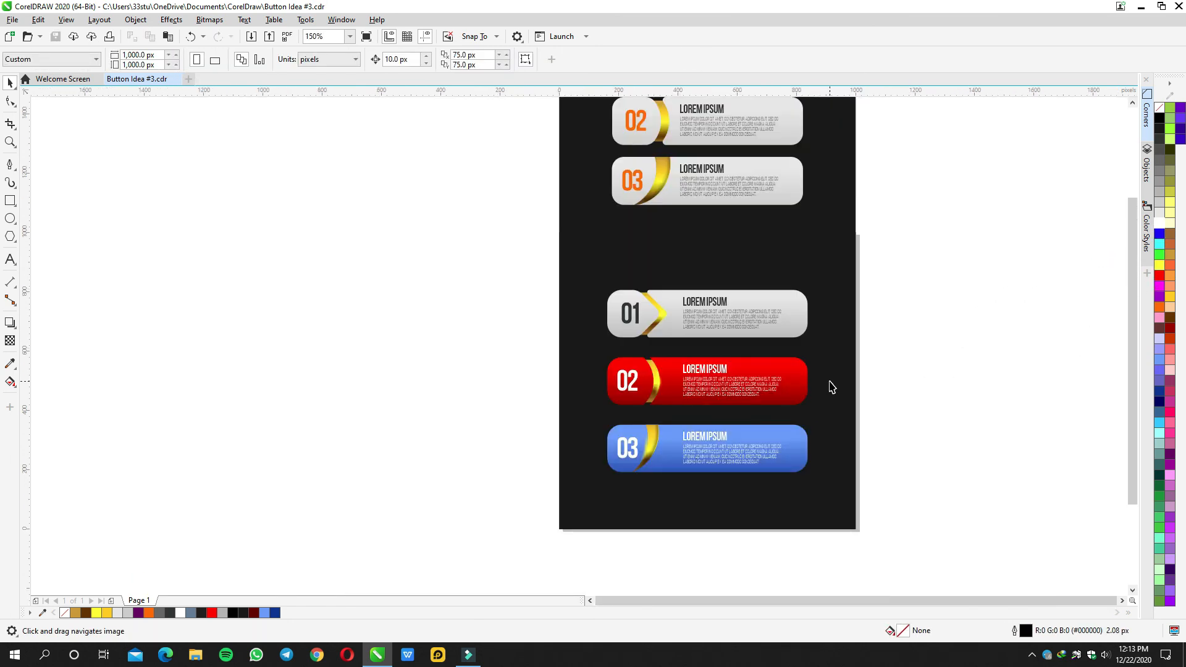
{"action": "left_click_drag", "start_coordinate": [830, 387], "coordinate": [828, 403]}
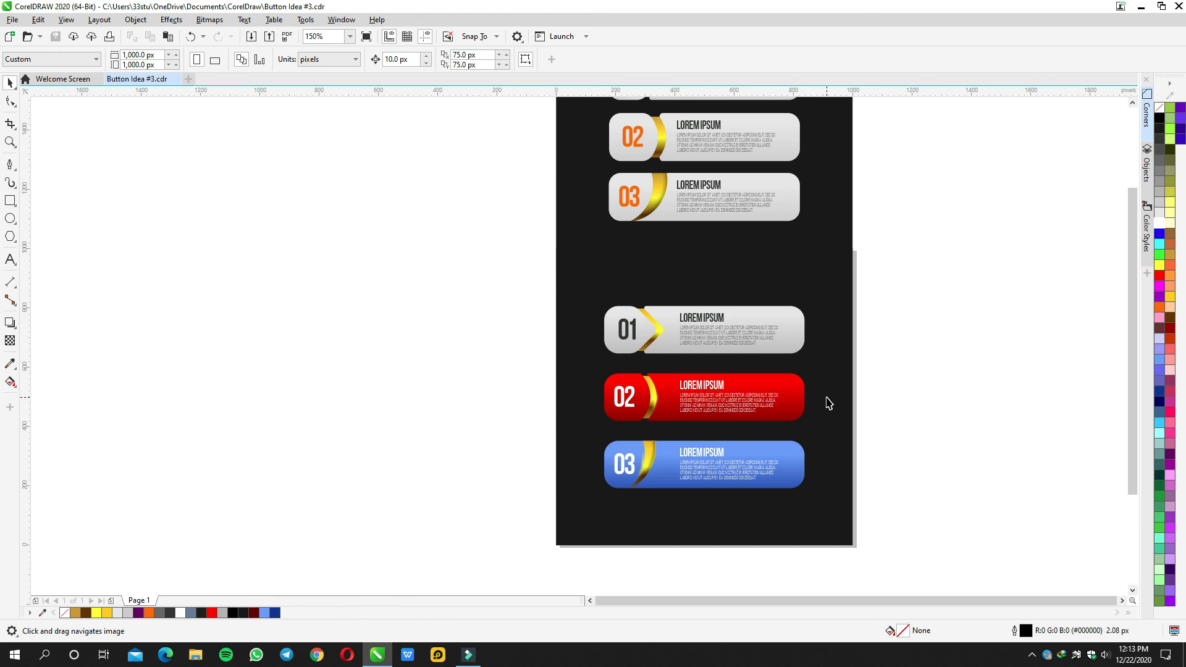
{"action": "scroll", "coordinate": [828, 403], "scroll_direction": "up", "scroll_amount": 2}
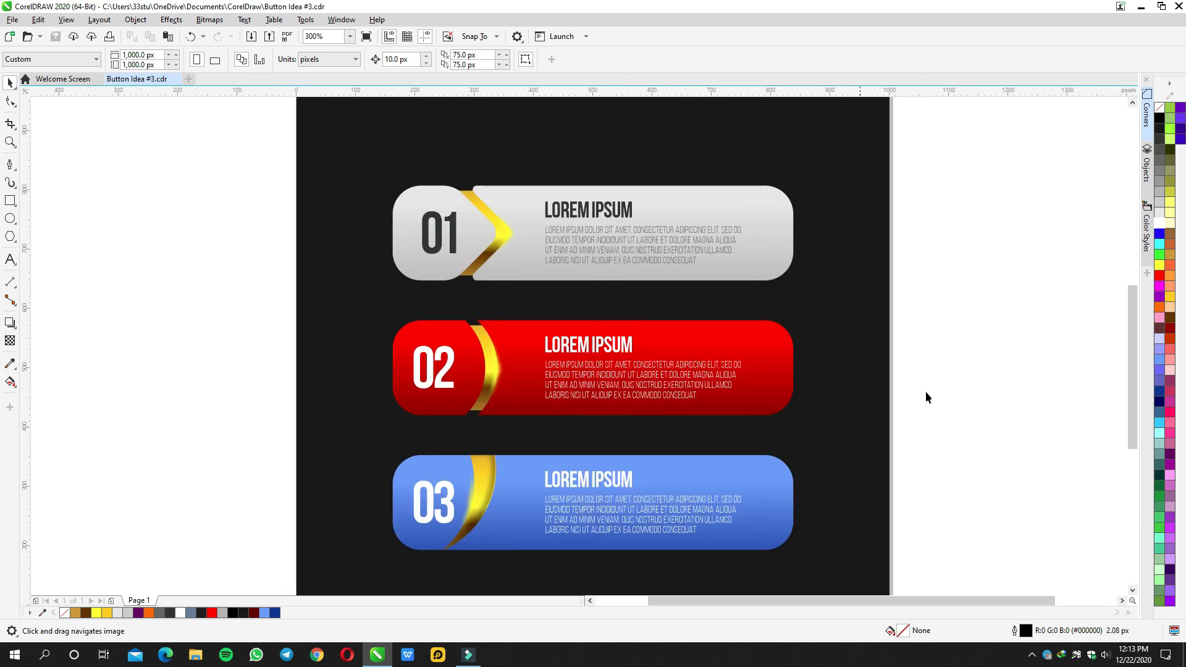